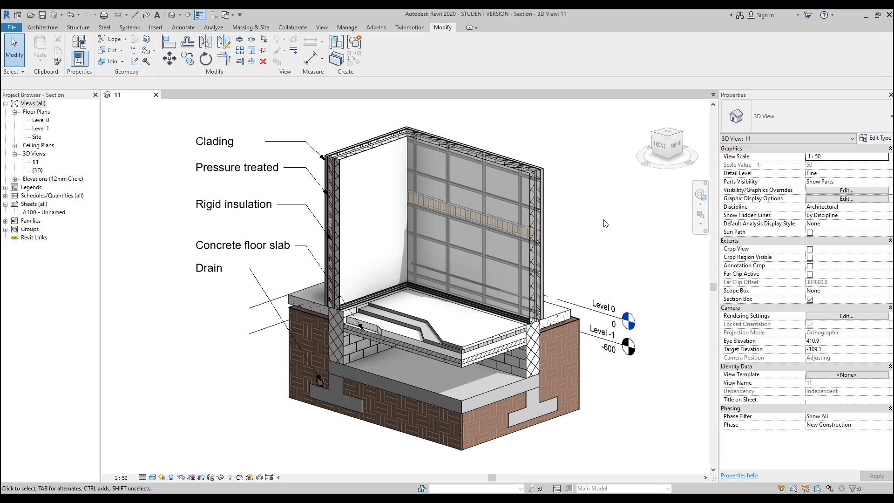
Step: Override the left wall's graphics in this 3D view with a surface transparency of 60
{"action": "middle_click_drag", "start_coordinate": [595, 206], "coordinate": [573, 208]}
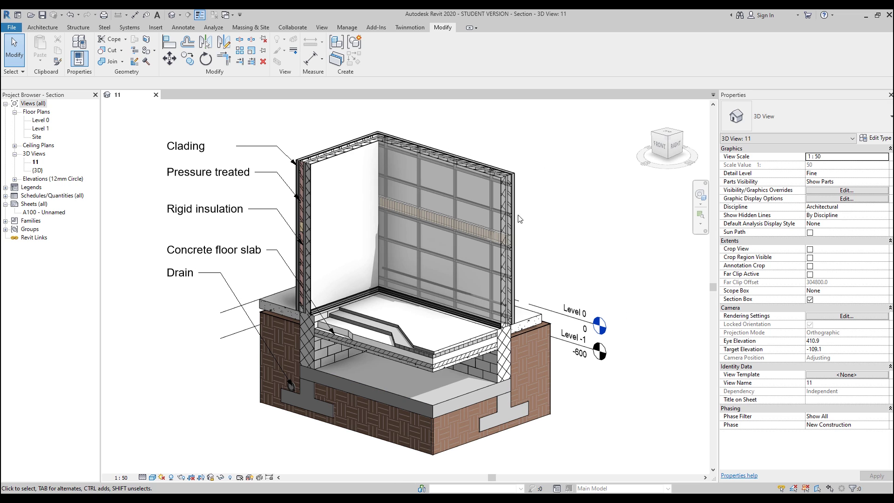
{"action": "left_click", "coordinate": [365, 226]}
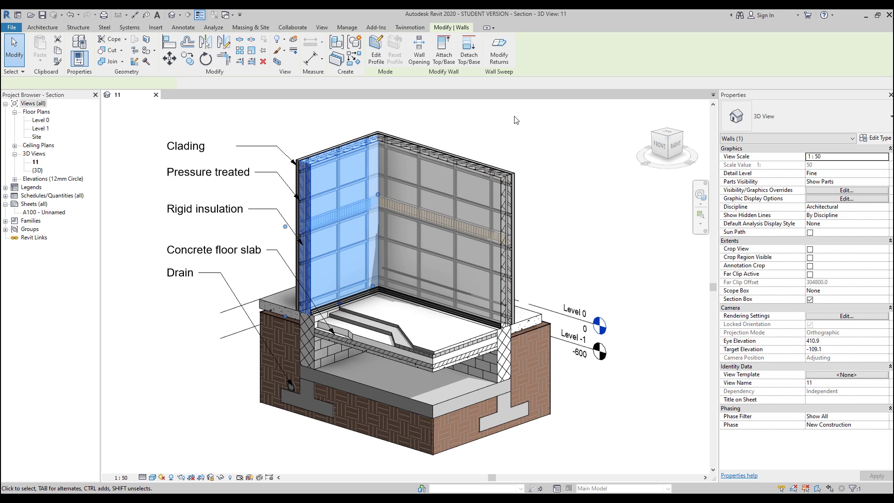
{"action": "left_click", "coordinate": [589, 243]}
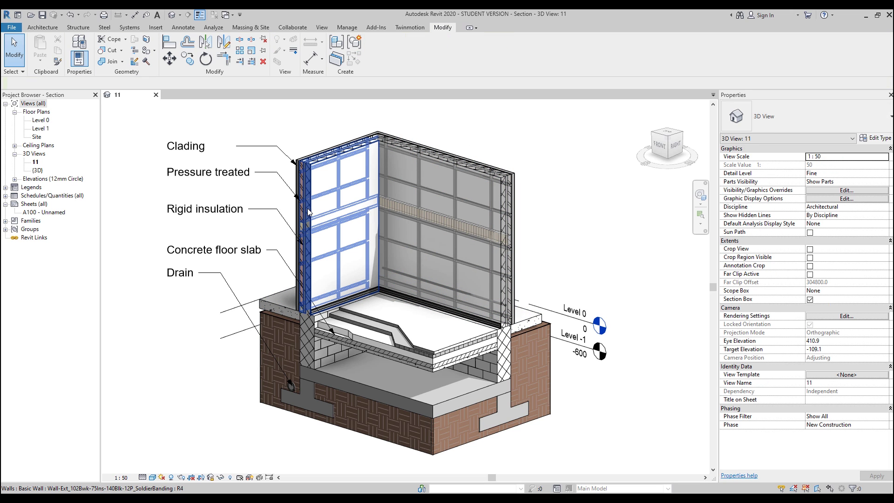
{"action": "right_click", "coordinate": [317, 197]}
{"action": "mouse_move", "coordinate": [414, 274]}
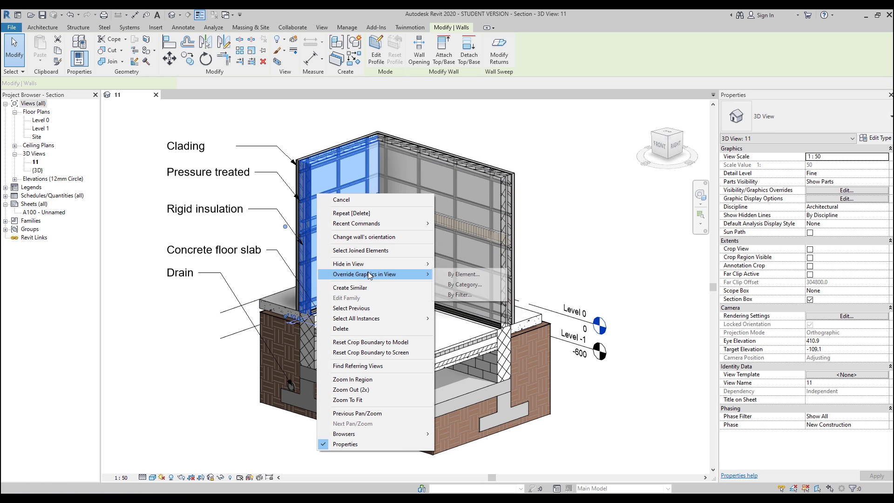
{"action": "left_click", "coordinate": [450, 275]}
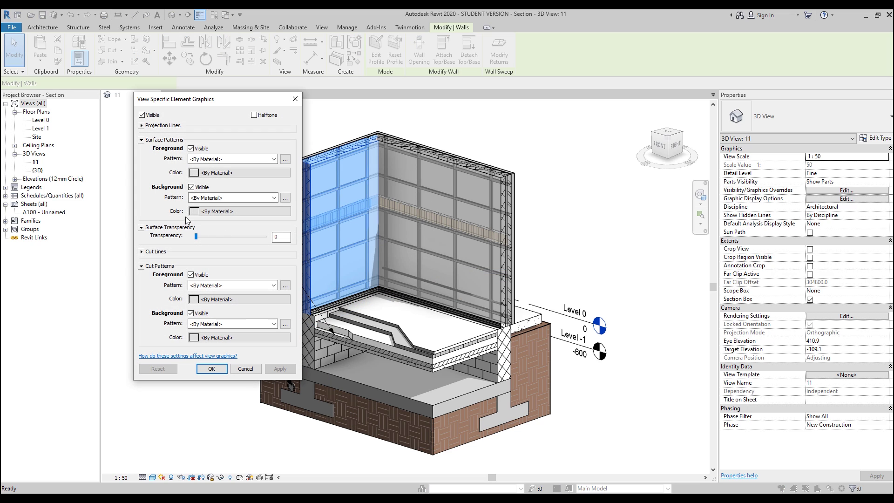
{"action": "left_click", "coordinate": [238, 236]}
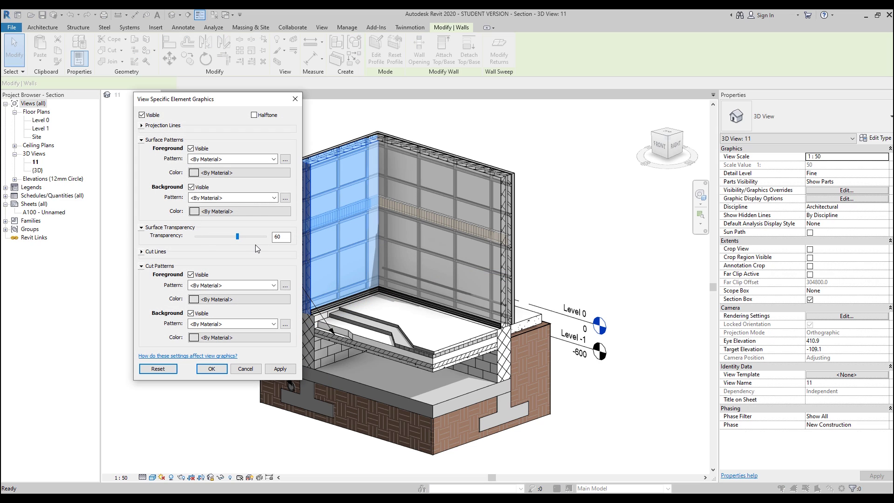
{"action": "left_click", "coordinate": [211, 368]}
{"action": "key", "text": "Escape"}
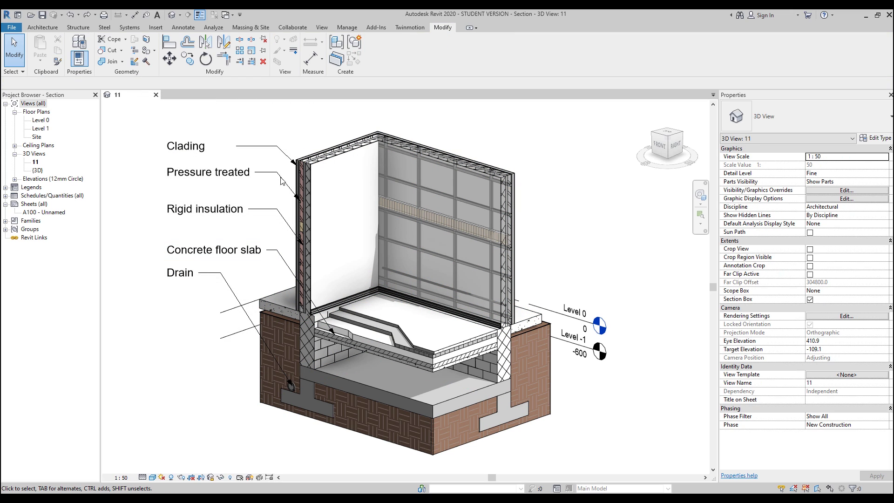
Step: Create a new project from the Architectural Template
{"action": "left_click", "coordinate": [10, 28]}
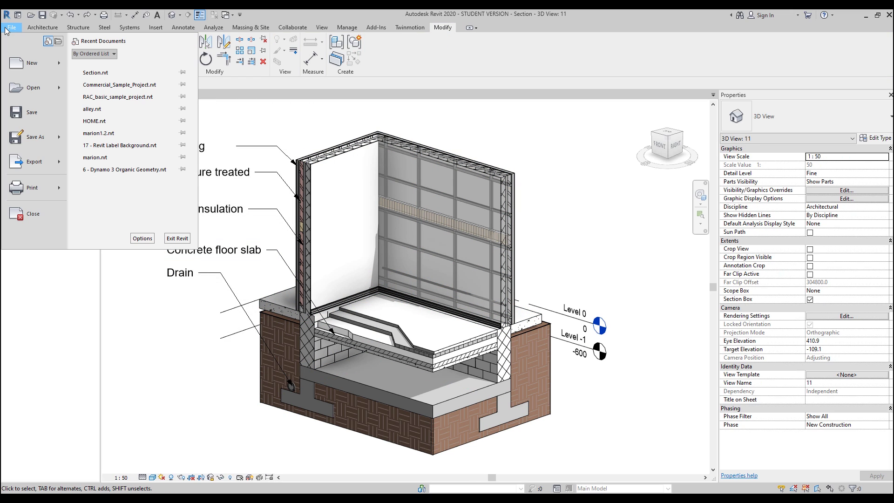
{"action": "mouse_move", "coordinate": [32, 62]}
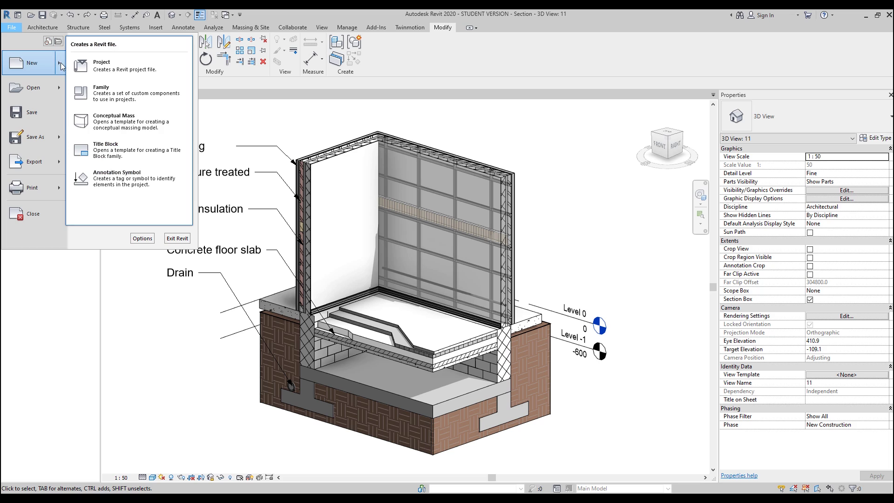
{"action": "left_click", "coordinate": [125, 69]}
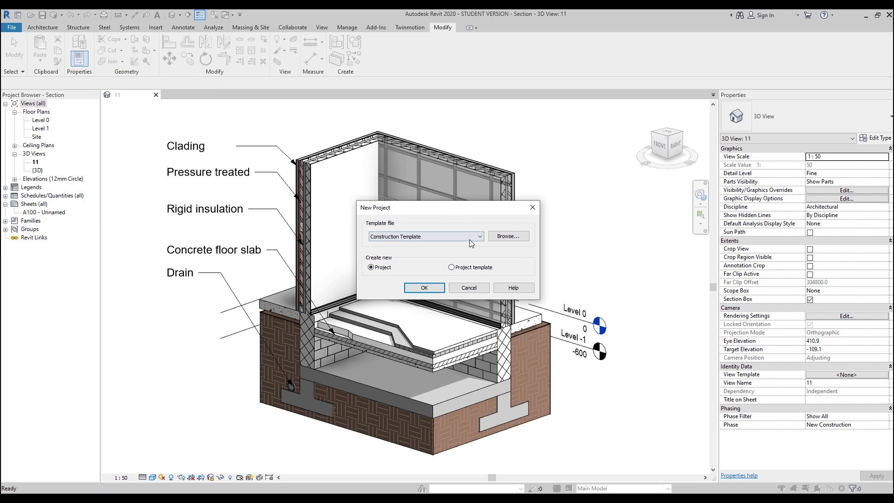
{"action": "left_click", "coordinate": [469, 239]}
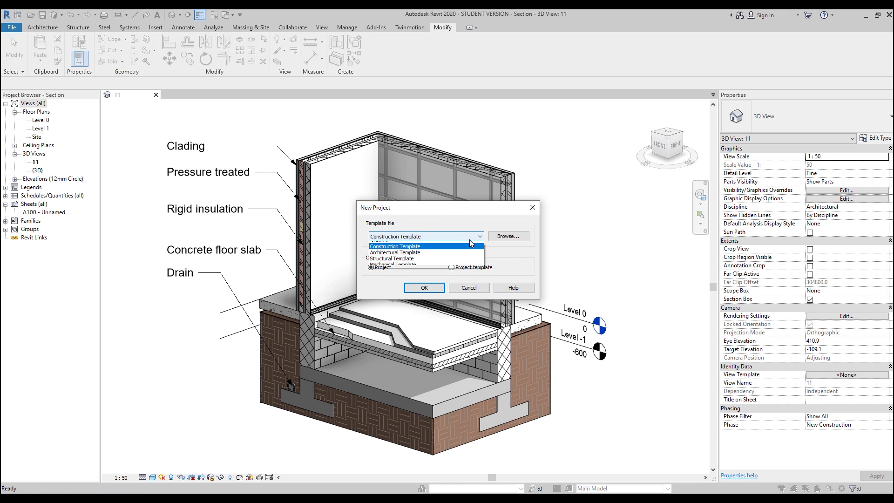
{"action": "left_click", "coordinate": [454, 261]}
{"action": "left_click", "coordinate": [433, 286]}
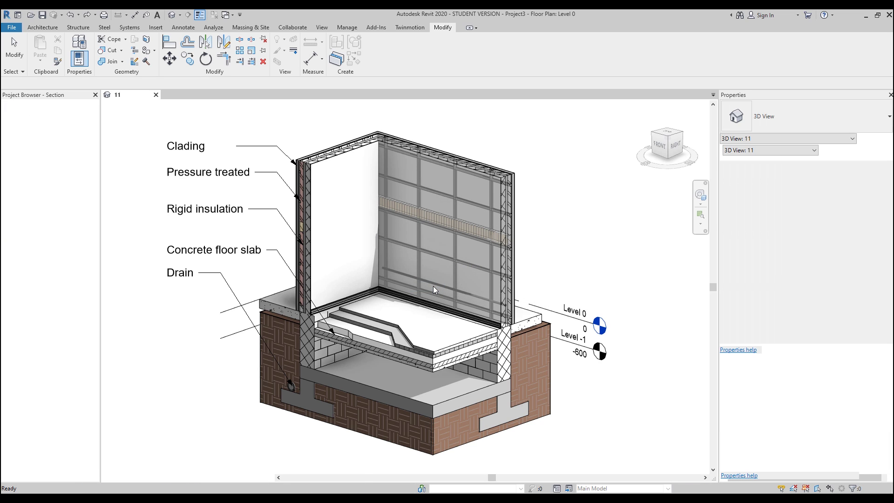
Step: Draw two joined Wall-Ext_35Rsc-50Air-100Ins-140Blk-12P walls in an L shape on Level 0, about 2400 mm vertically and 2700 mm horizontally
{"action": "scroll", "coordinate": [411, 257], "scroll_direction": "up", "scroll_amount": 4}
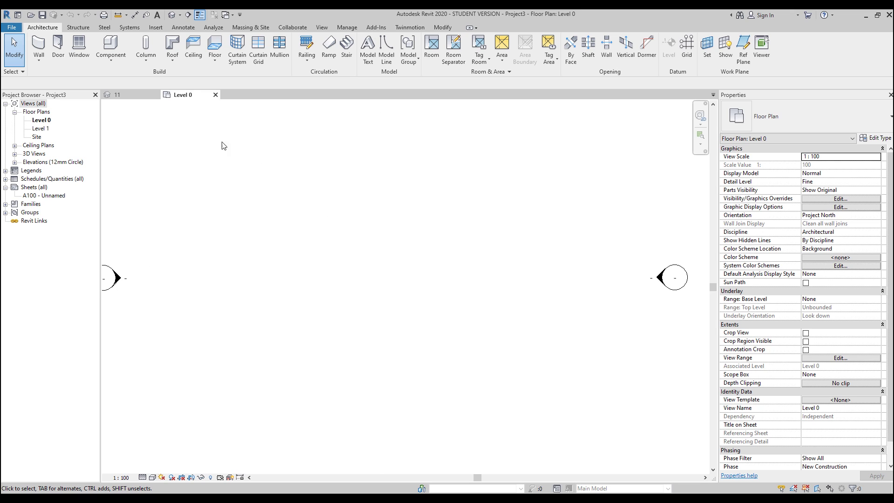
{"action": "left_click", "coordinate": [39, 46]}
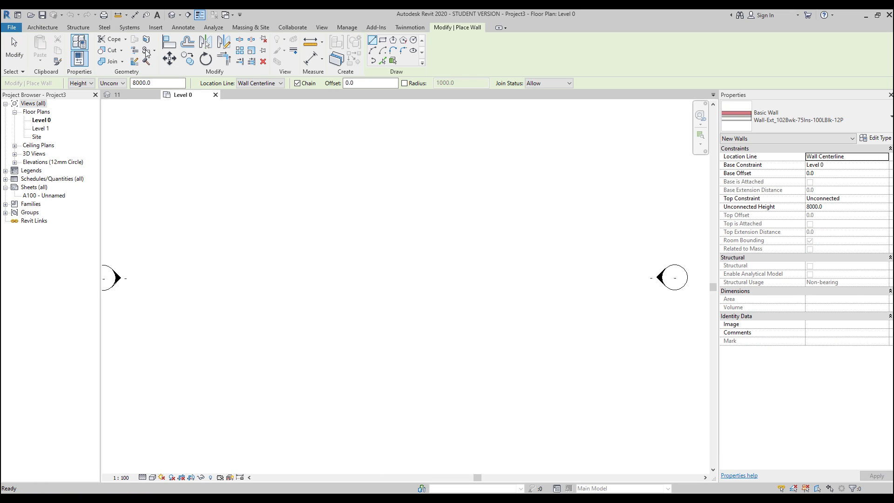
{"action": "left_click", "coordinate": [801, 124]}
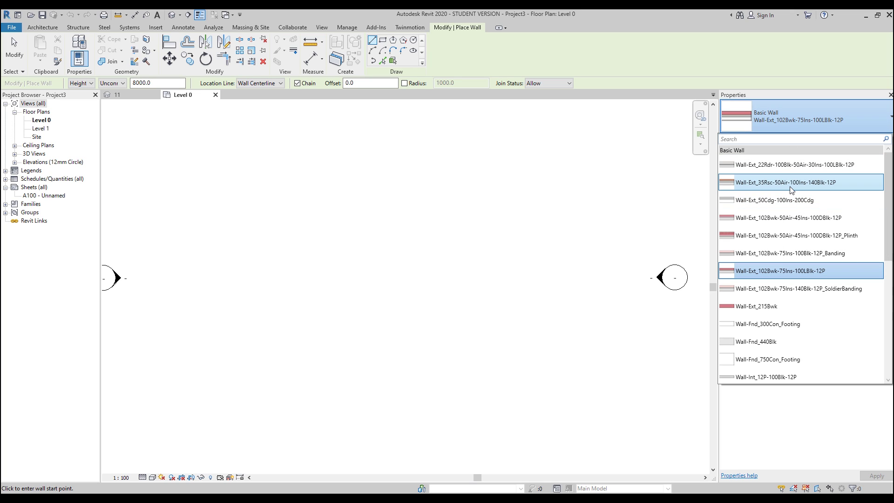
{"action": "left_click", "coordinate": [792, 183]}
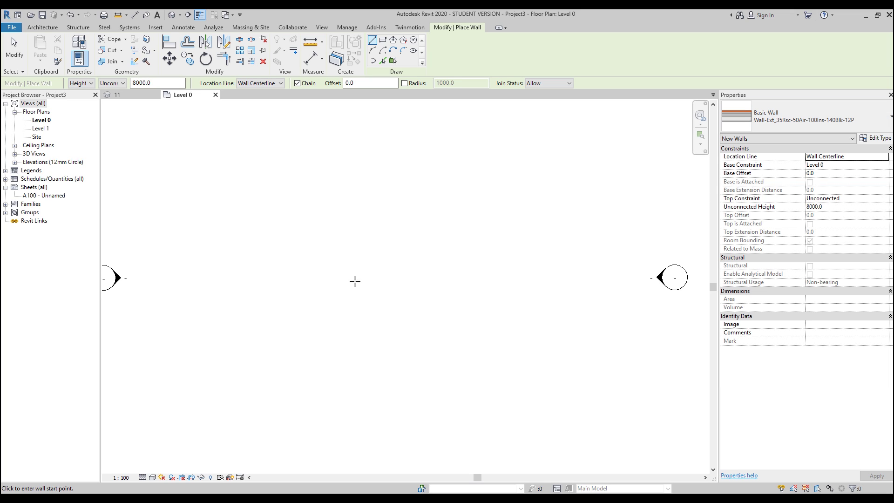
{"action": "left_click", "coordinate": [345, 311]}
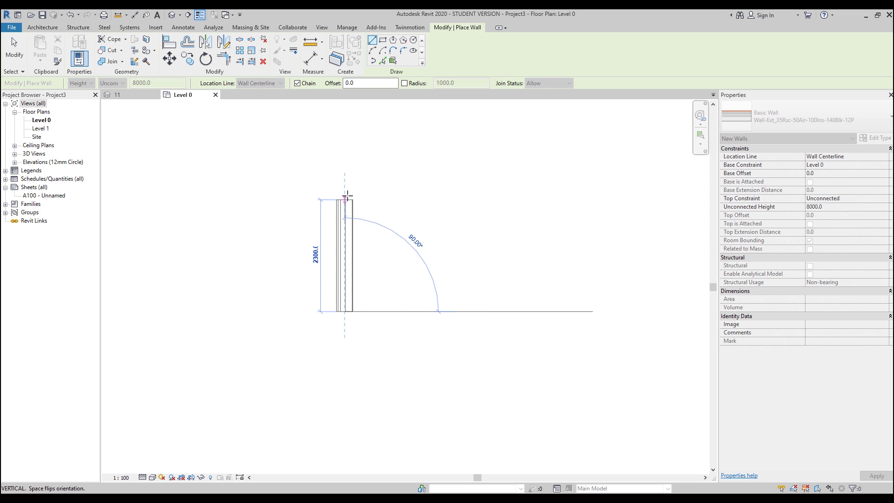
{"action": "left_click", "coordinate": [345, 195]}
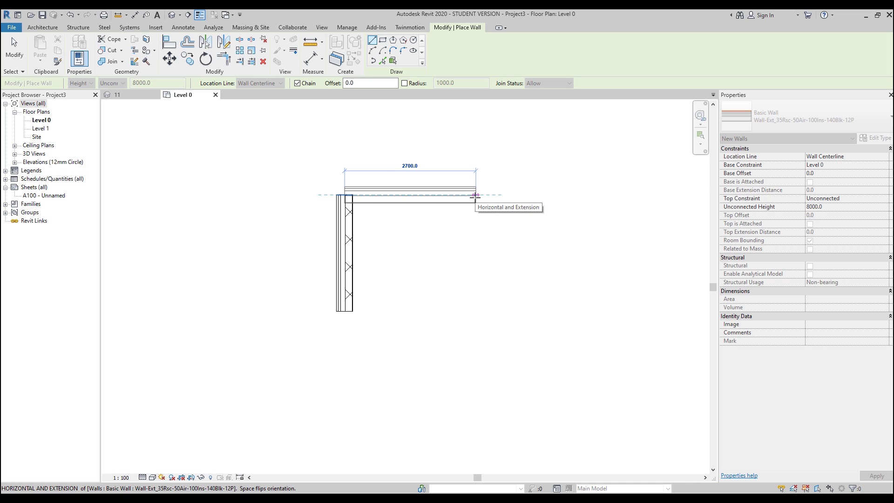
{"action": "left_click", "coordinate": [475, 196]}
{"action": "middle_click_drag", "start_coordinate": [466, 254], "coordinate": [456, 266]}
{"action": "key", "text": "Escape"}
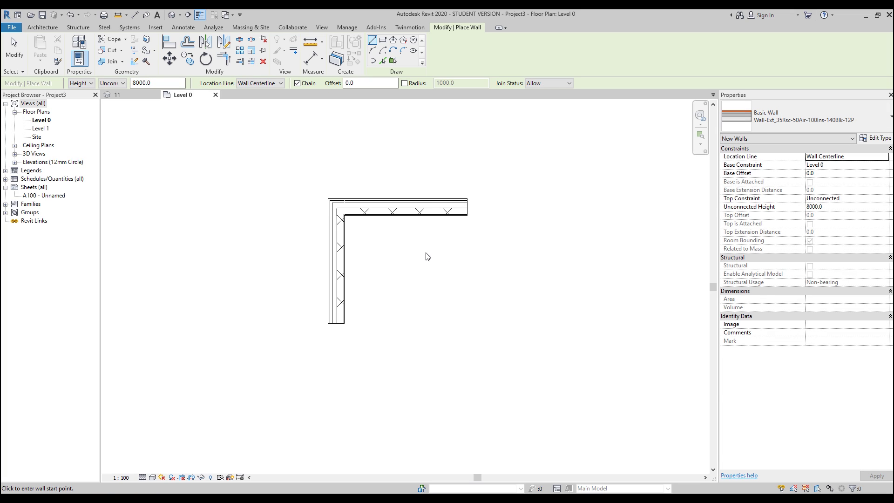
{"action": "key", "text": "Escape"}
Step: Set the top constraint of both walls to Up to level: Level 1
{"action": "left_click_drag", "start_coordinate": [454, 173], "coordinate": [332, 266]}
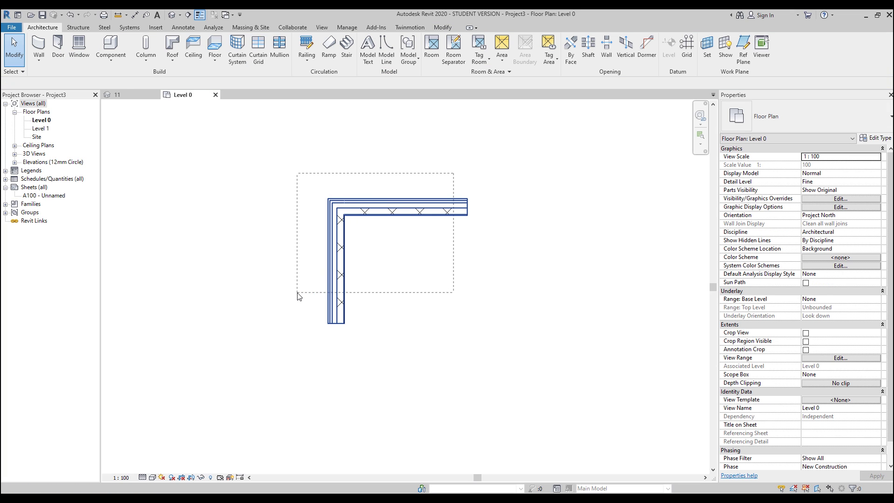
{"action": "left_click_drag", "start_coordinate": [299, 296], "coordinate": [298, 298]}
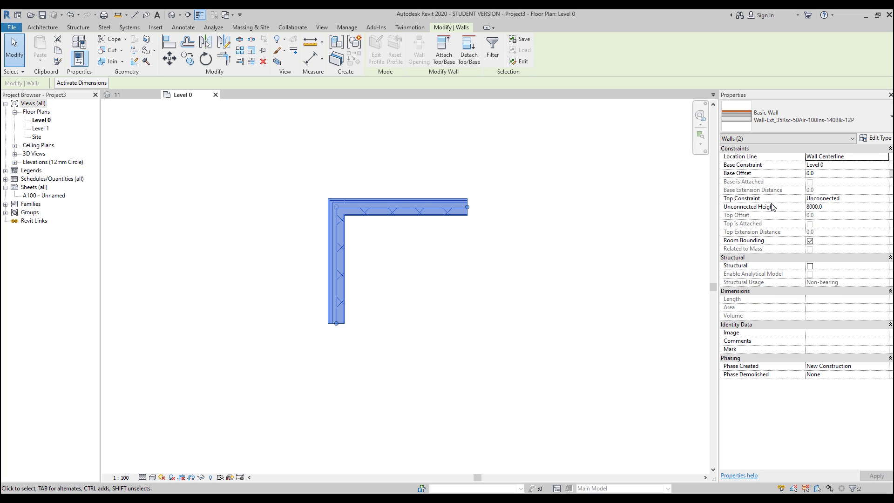
{"action": "left_click", "coordinate": [887, 199]}
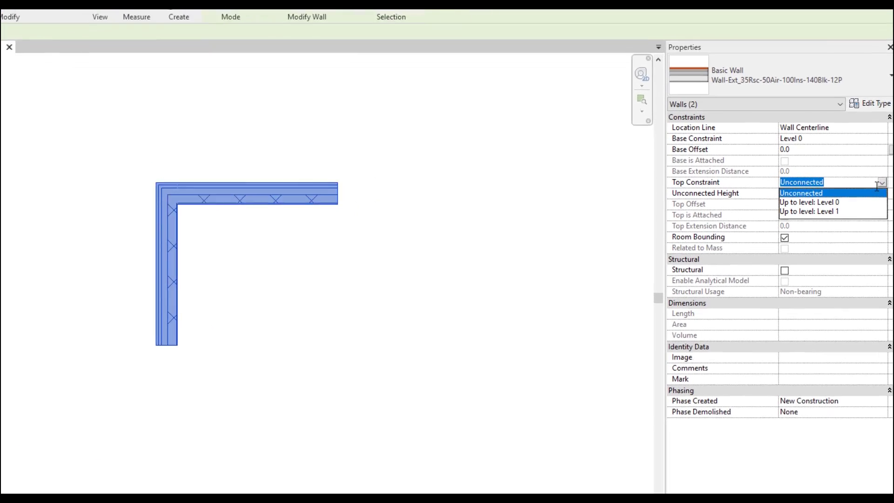
{"action": "left_click", "coordinate": [845, 220]}
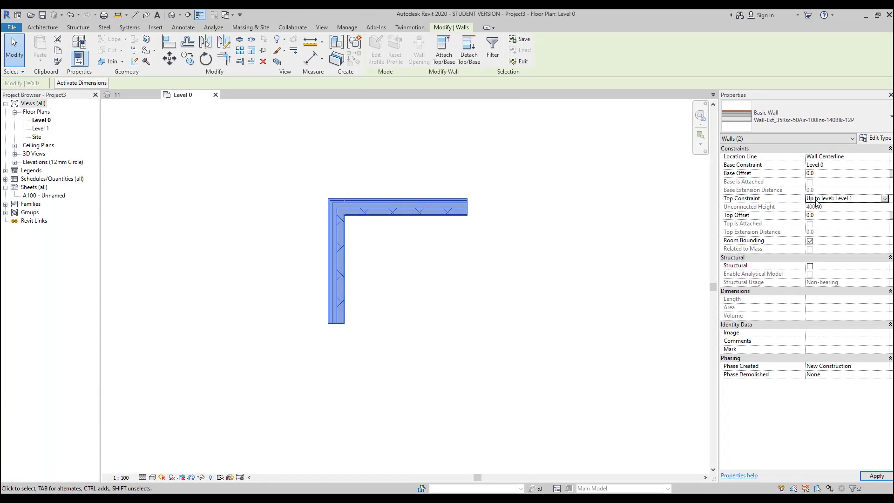
{"action": "left_click", "coordinate": [461, 251]}
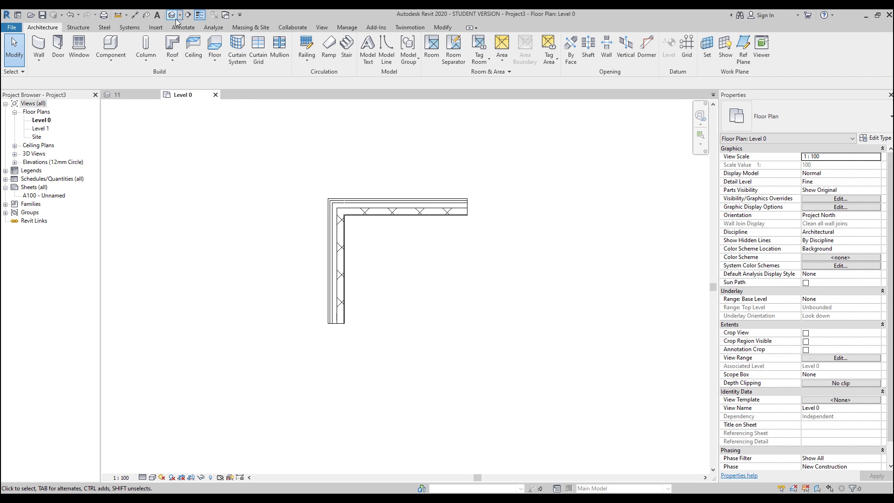
Step: Create a four-point toposurface around the walls at absolute elevation 0.0
{"action": "left_click", "coordinate": [258, 28]}
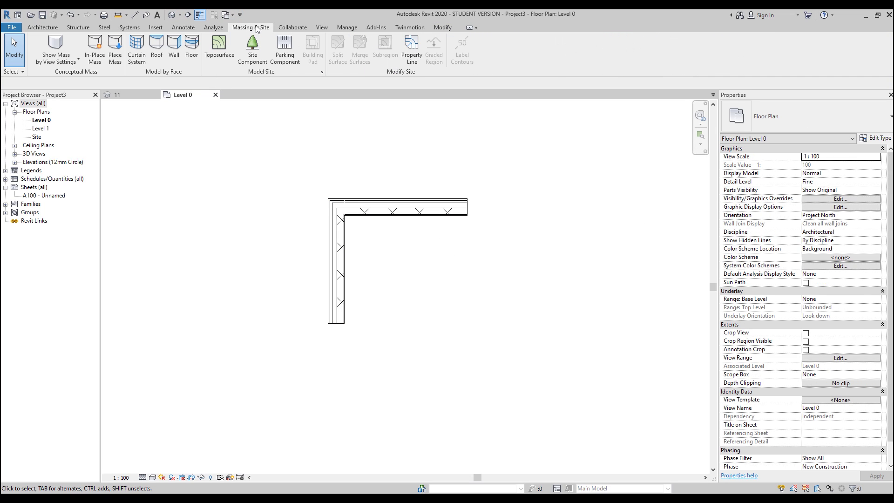
{"action": "left_click", "coordinate": [220, 48]}
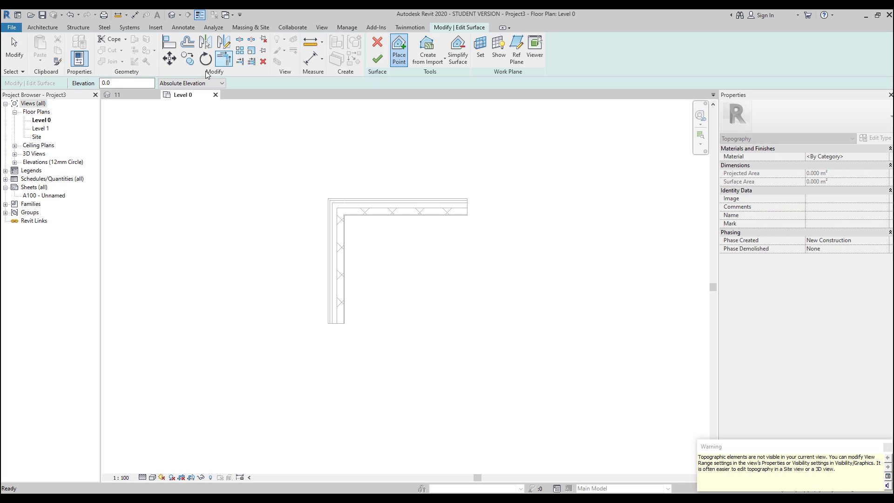
{"action": "scroll", "coordinate": [183, 142], "scroll_direction": "down", "scroll_amount": 2}
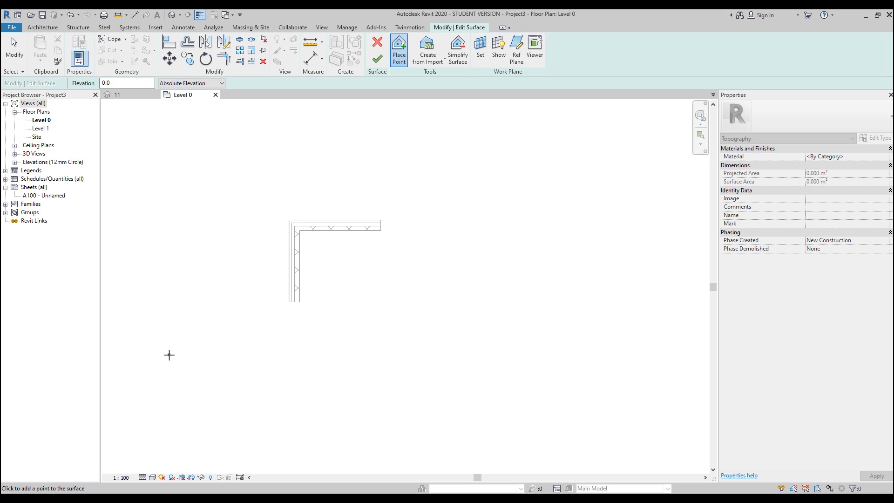
{"action": "left_click", "coordinate": [440, 250]}
{"action": "left_click", "coordinate": [380, 59]}
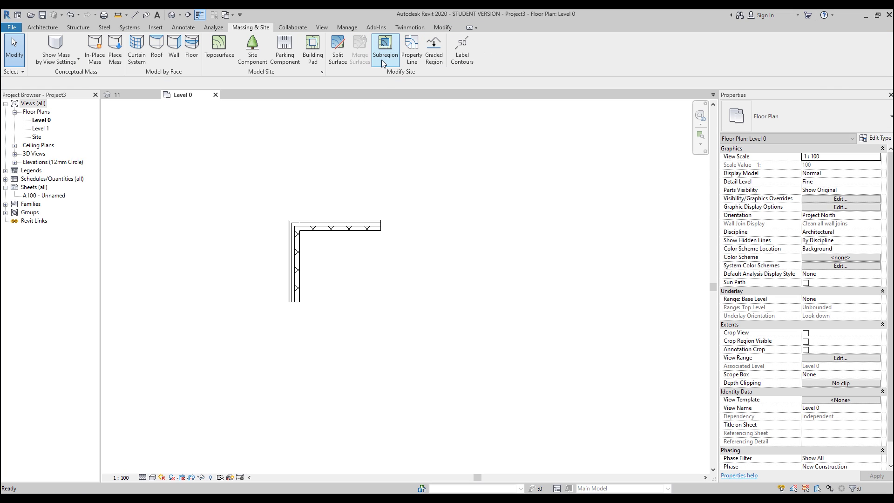
Step: Open the Site floor plan and start editing the toposurface around the walls
{"action": "double_click", "coordinate": [38, 137]}
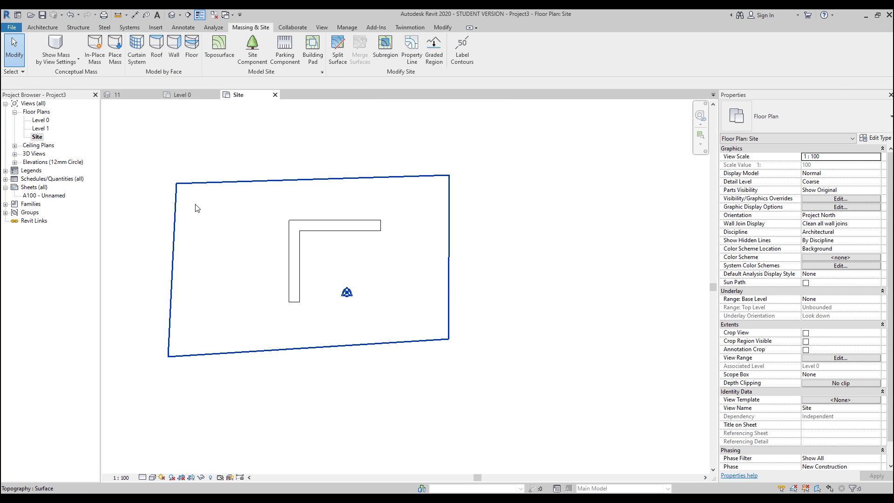
{"action": "left_click", "coordinate": [196, 207]}
{"action": "left_click", "coordinate": [378, 49]}
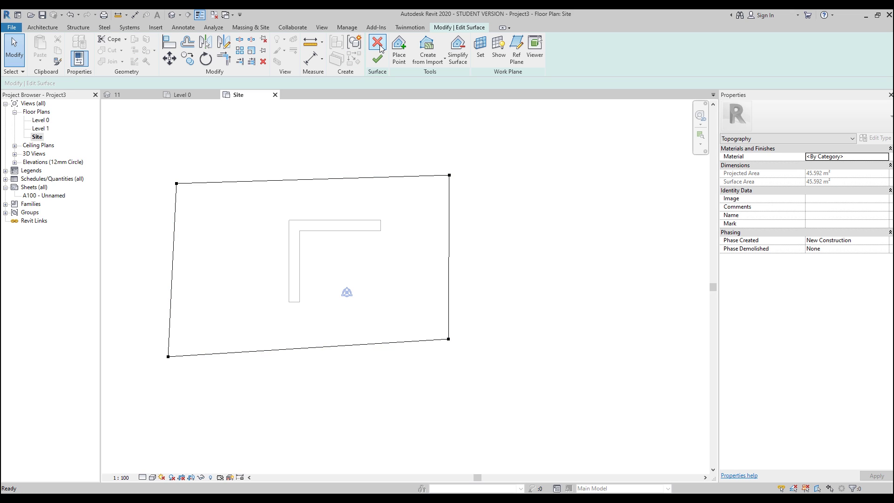
Step: Try to align the toposurface's lower-right boundary point with its lower-left one
{"action": "left_click", "coordinate": [176, 46]}
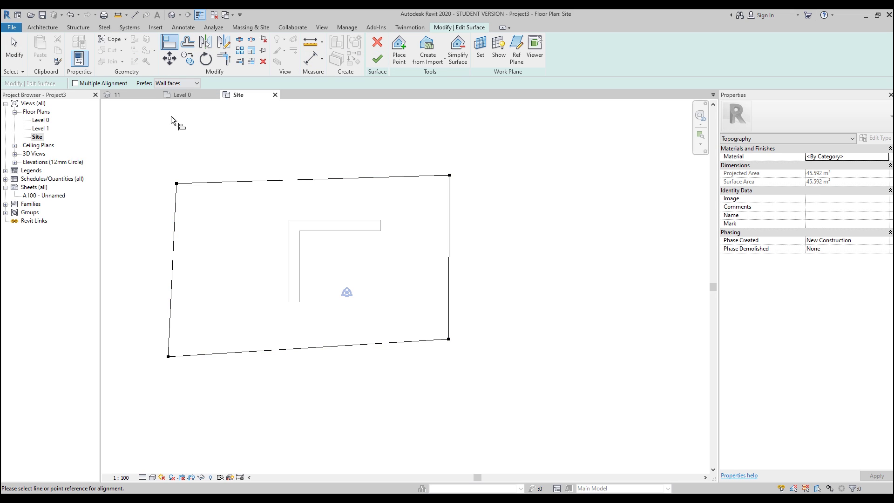
{"action": "left_click", "coordinate": [167, 356]}
{"action": "left_click", "coordinate": [449, 339]}
{"action": "key", "text": "ctrl+z"}
{"action": "key", "text": "Escape"}
{"action": "key", "text": "Escape"}
Step: Move the toposurface's lower-right point down and upper-left point up so its boundary is roughly rectangular, and finish the surface
{"action": "left_click_drag", "start_coordinate": [435, 313], "coordinate": [448, 355]}
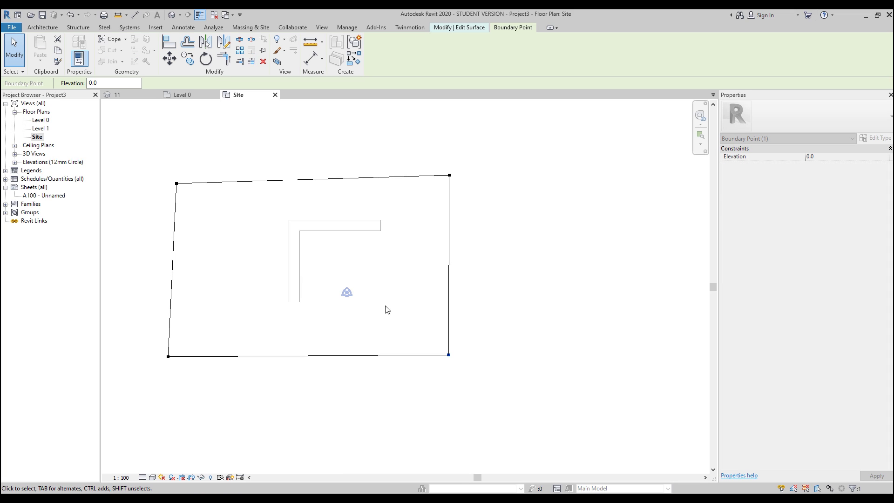
{"action": "mouse_move", "coordinate": [166, 178]}
{"action": "left_mouse_down"}
{"action": "mouse_move", "coordinate": [184, 188]}
{"action": "mouse_move", "coordinate": [174, 172]}
{"action": "left_mouse_up"}
{"action": "left_click", "coordinate": [312, 130]}
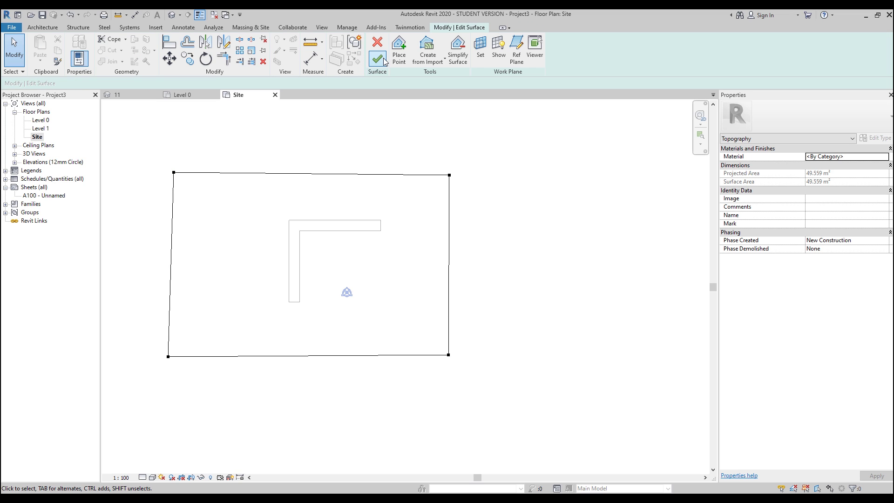
{"action": "left_click", "coordinate": [378, 59]}
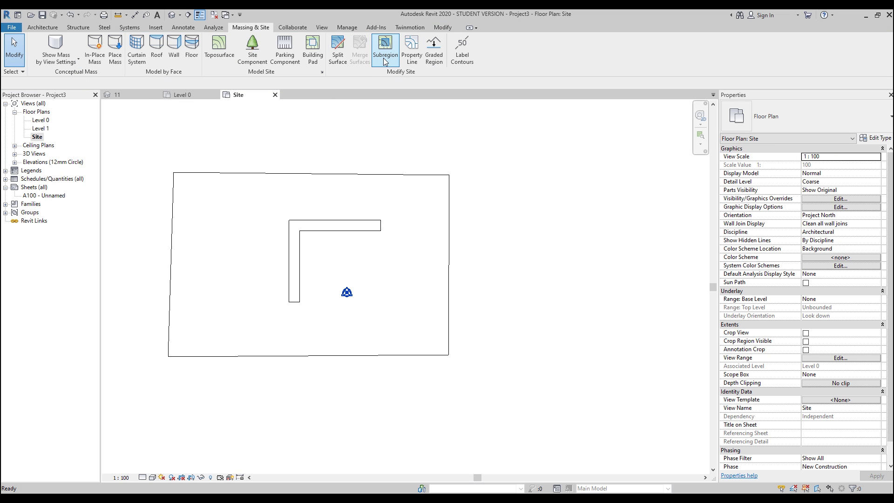
Step: Create a building pad on Level 0 with a rectangular boundary spanning from the walls' outer corner to both wall ends
{"action": "left_click", "coordinate": [363, 176]}
{"action": "left_click", "coordinate": [264, 28]}
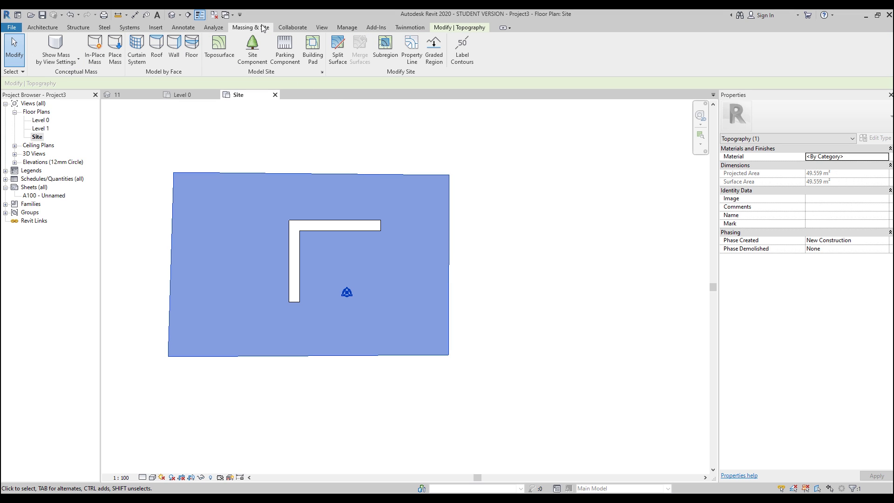
{"action": "left_click", "coordinate": [316, 48]}
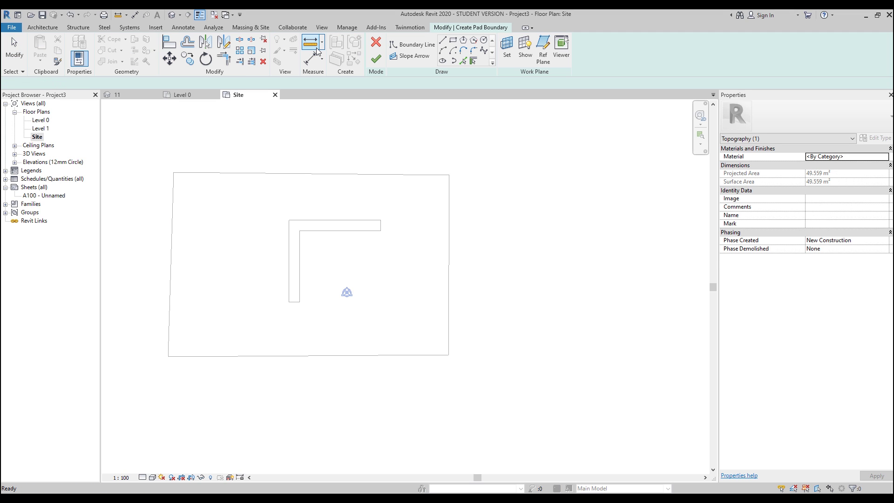
{"action": "left_click", "coordinate": [453, 42]}
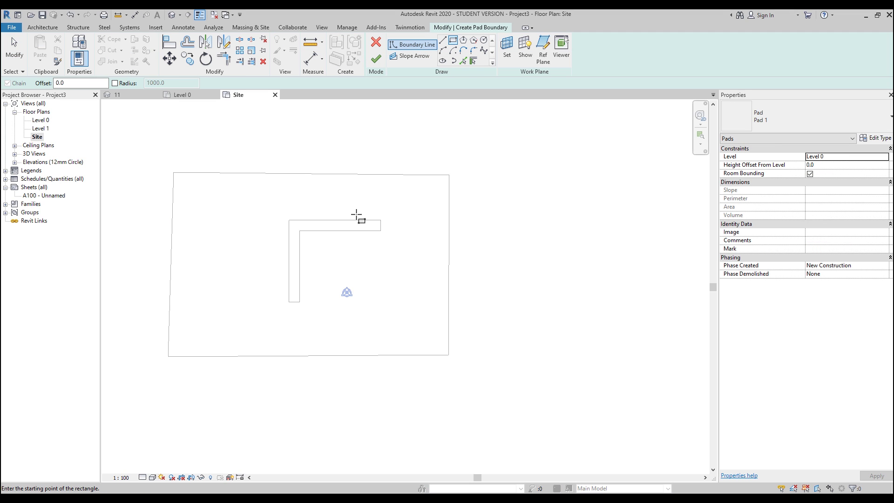
{"action": "left_click", "coordinate": [289, 220]}
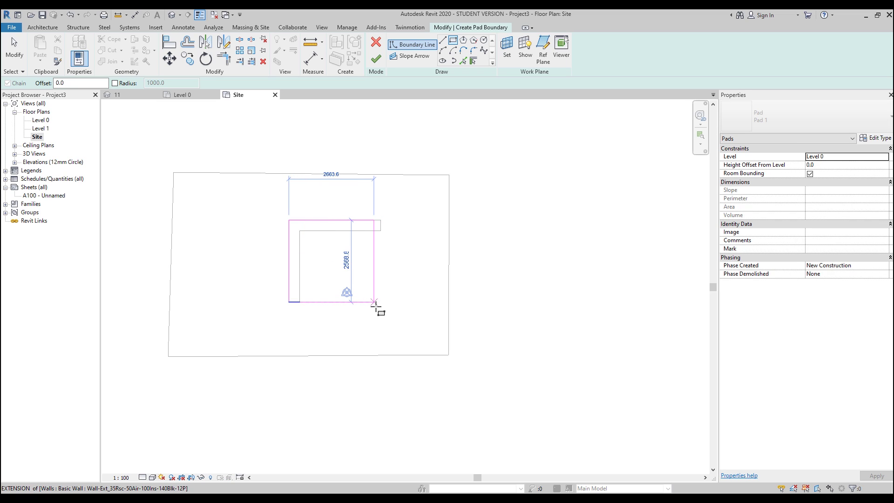
{"action": "left_click", "coordinate": [379, 303]}
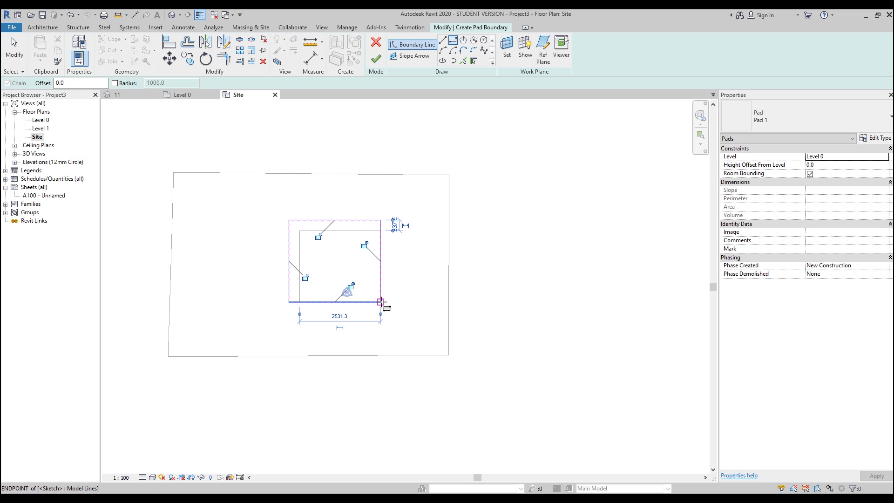
{"action": "left_click", "coordinate": [376, 58]}
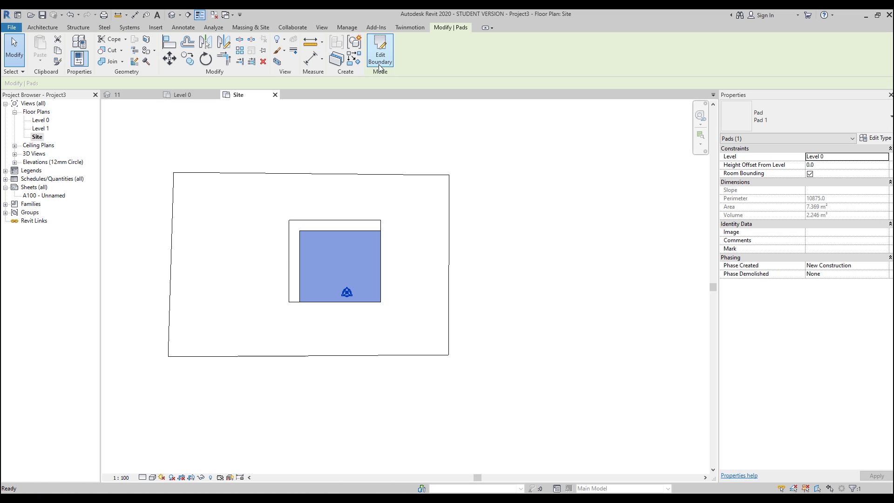
{"action": "key", "text": "Escape"}
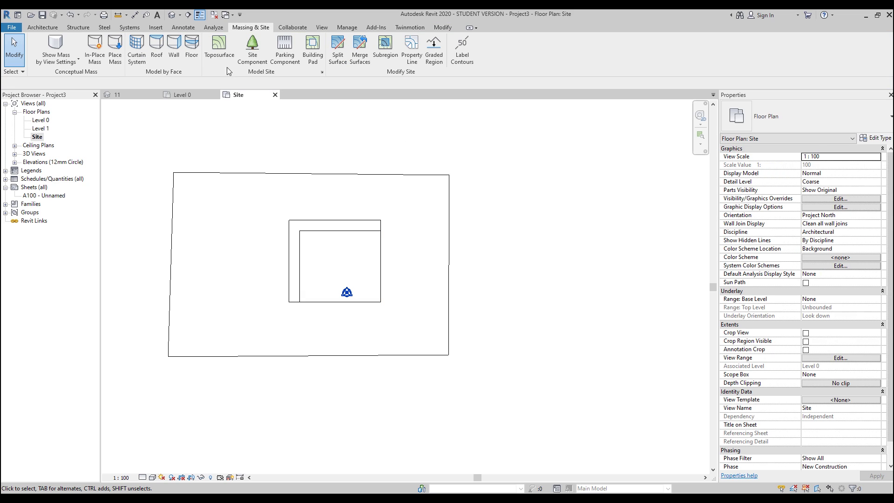
Step: Open the default 3D view and set the building pad's height offset from Level 0 to -1500
{"action": "left_click", "coordinate": [171, 16]}
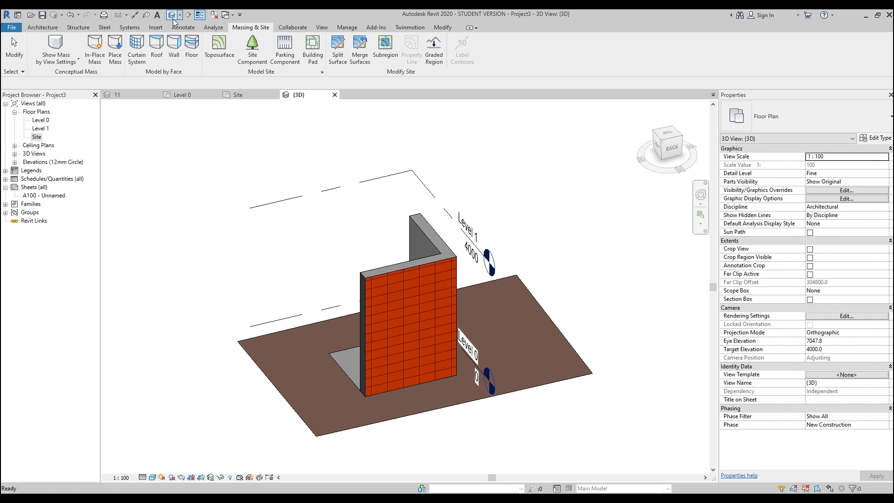
{"action": "middle_click_drag", "start_coordinate": [283, 289], "coordinate": [375, 263], "text": "shift"}
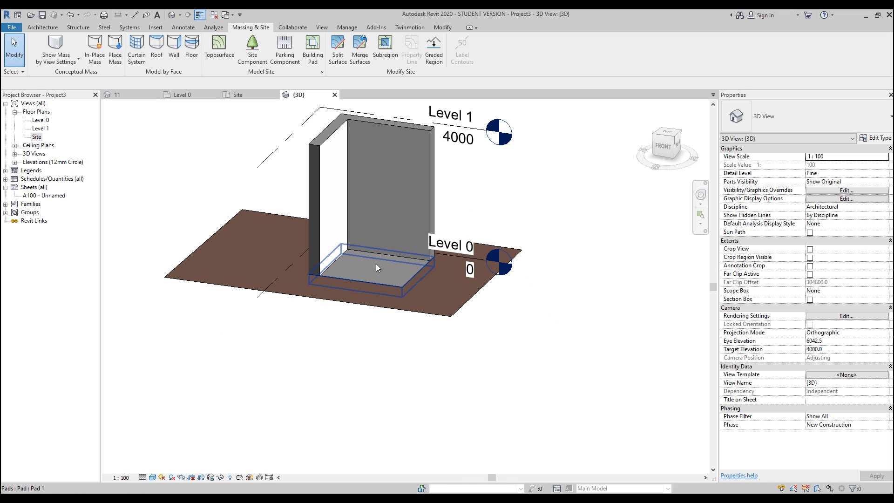
{"action": "left_click", "coordinate": [377, 264]}
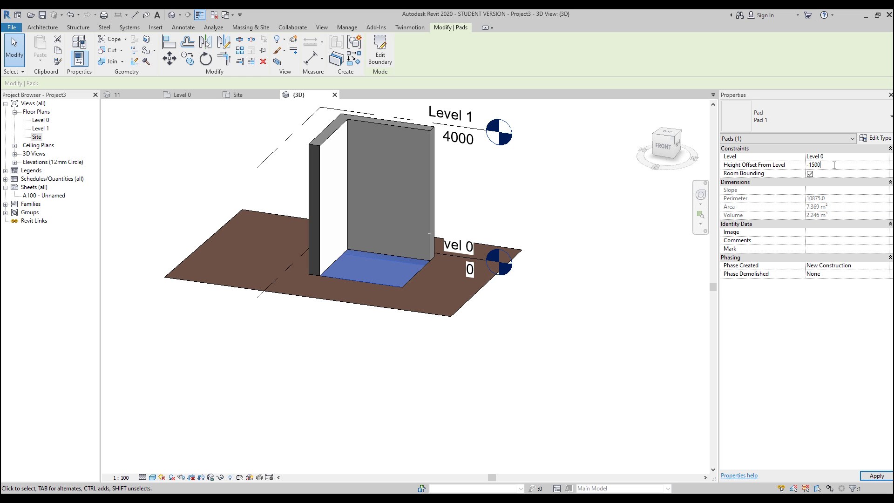
{"action": "key", "text": "Return"}
{"action": "middle_click_drag", "start_coordinate": [523, 312], "coordinate": [395, 266], "text": "shift"}
{"action": "key", "text": "Escape"}
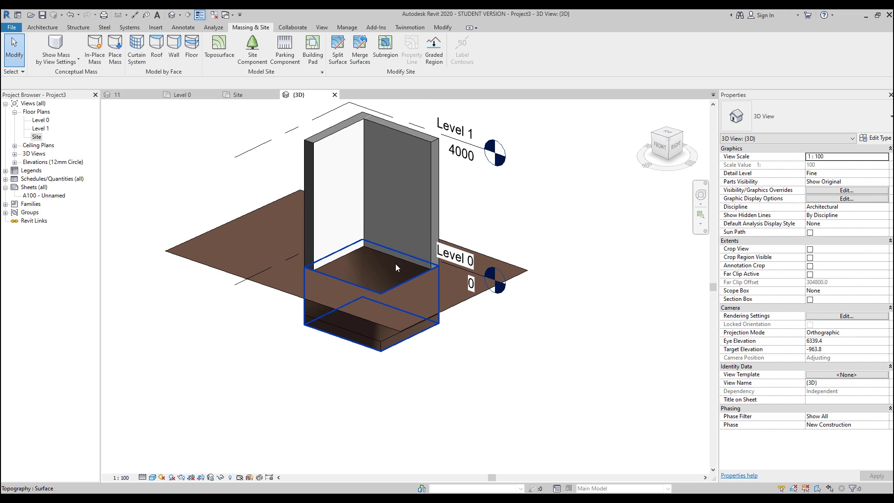
Step: Return to the Site floor plan and set its detail level to Fine and its visual style to Shaded
{"action": "left_click", "coordinate": [247, 96]}
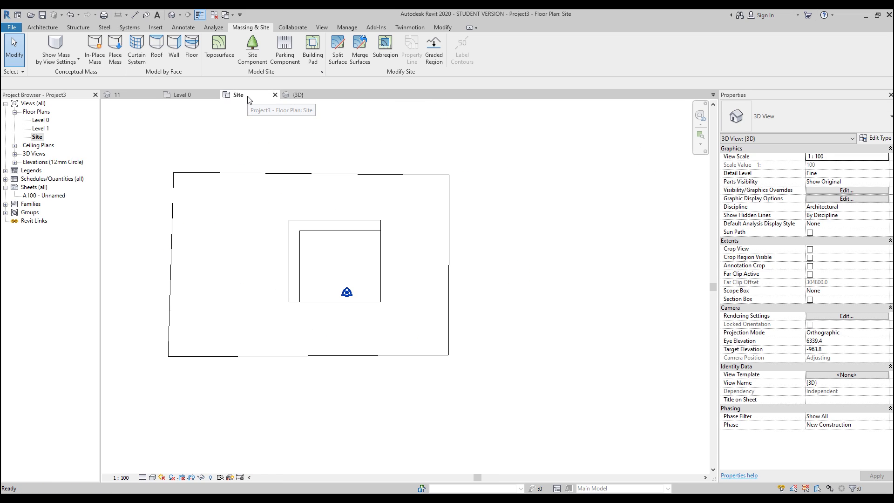
{"action": "left_click", "coordinate": [142, 477]}
{"action": "left_click", "coordinate": [154, 467]}
{"action": "left_click", "coordinate": [153, 477]}
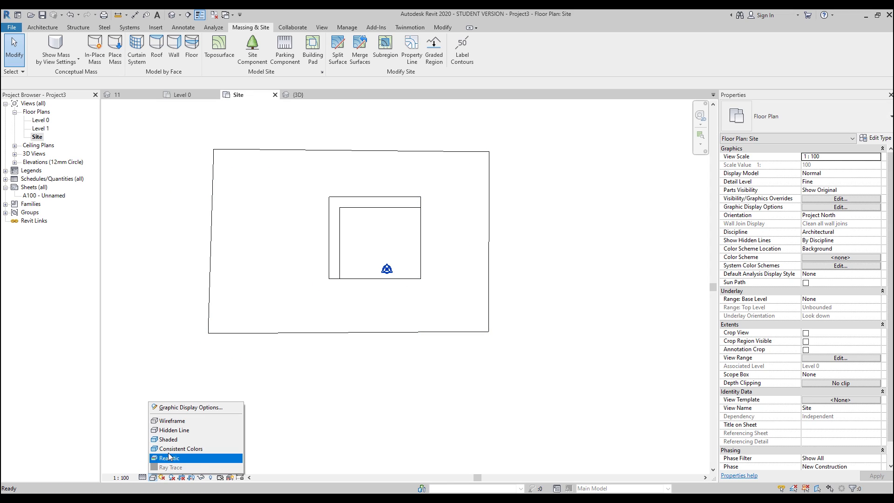
{"action": "left_click", "coordinate": [170, 440]}
{"action": "scroll", "coordinate": [375, 252], "scroll_direction": "up", "scroll_amount": 1}
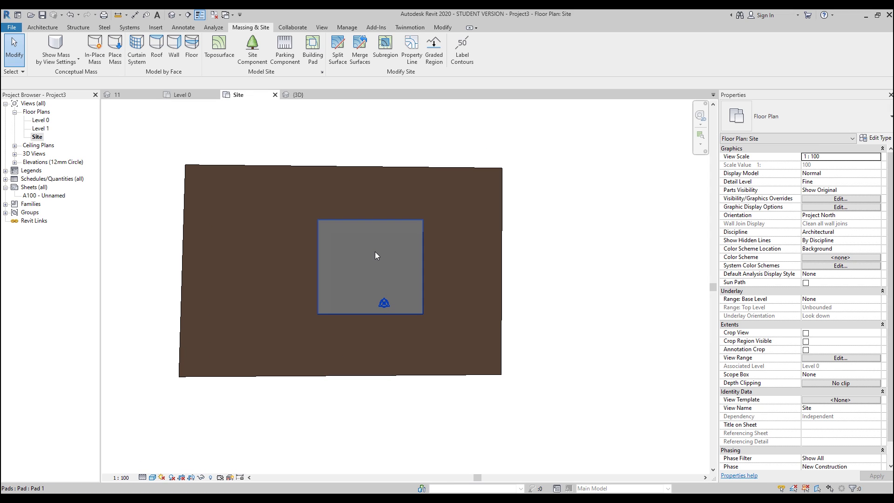
Step: Create a rectangular Floor-Grnd-Susp_65Scr-80Ins-100Blk-75PC floor on Level 0, covering the building pad from the walls' outer corner to the wall ends
{"action": "left_click", "coordinate": [31, 28]}
{"action": "left_click", "coordinate": [217, 43]}
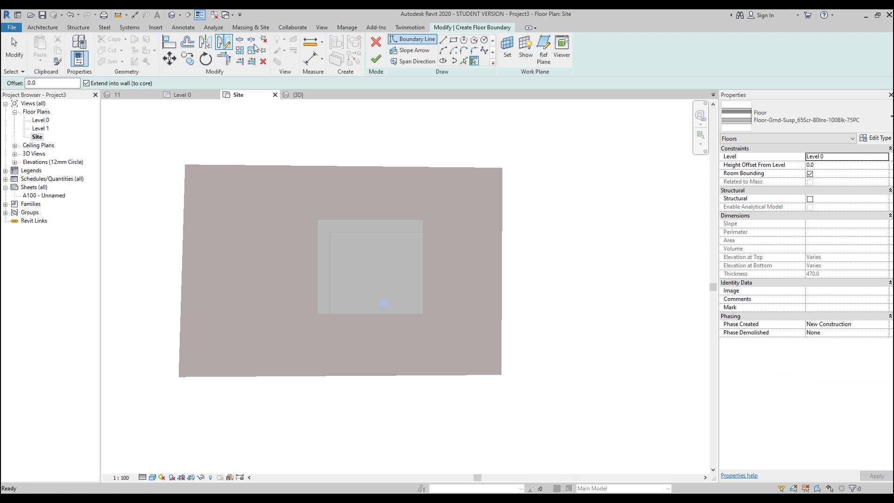
{"action": "left_click", "coordinate": [454, 40]}
{"action": "left_click", "coordinate": [318, 222]}
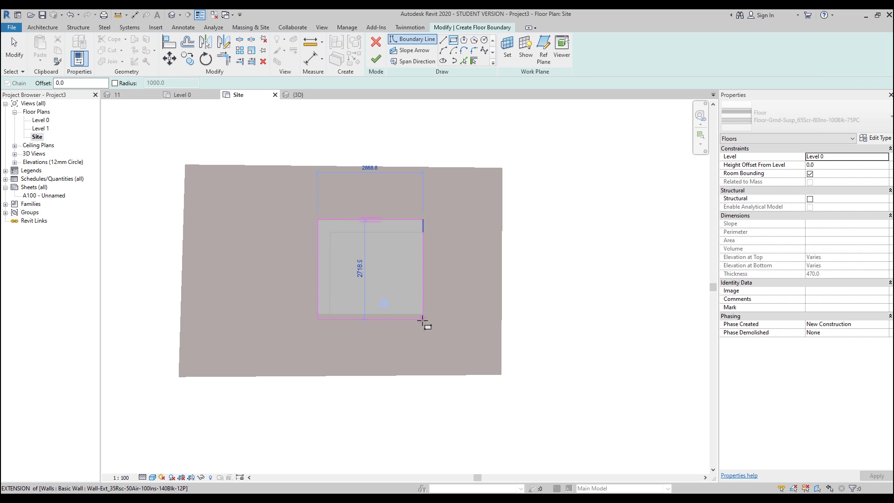
{"action": "left_click", "coordinate": [422, 313]}
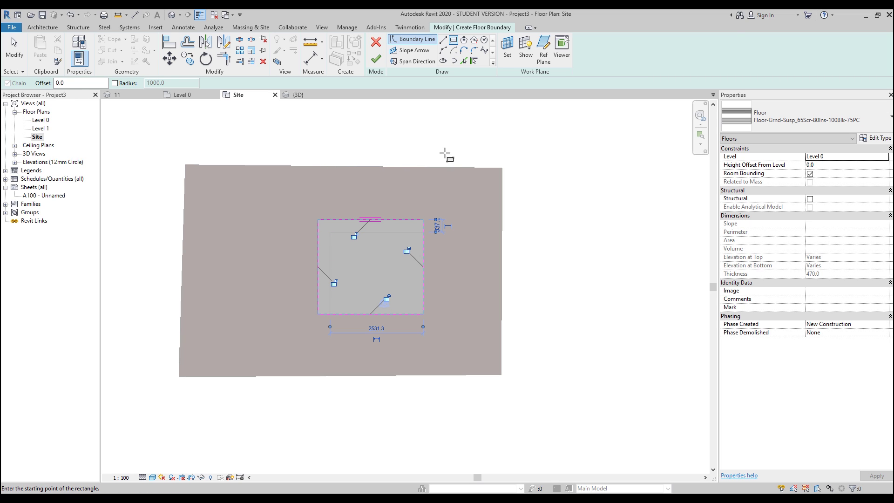
{"action": "left_click", "coordinate": [376, 59]}
Step: In the 3D view, select both walls and isolate them with a section box
{"action": "left_click", "coordinate": [297, 95]}
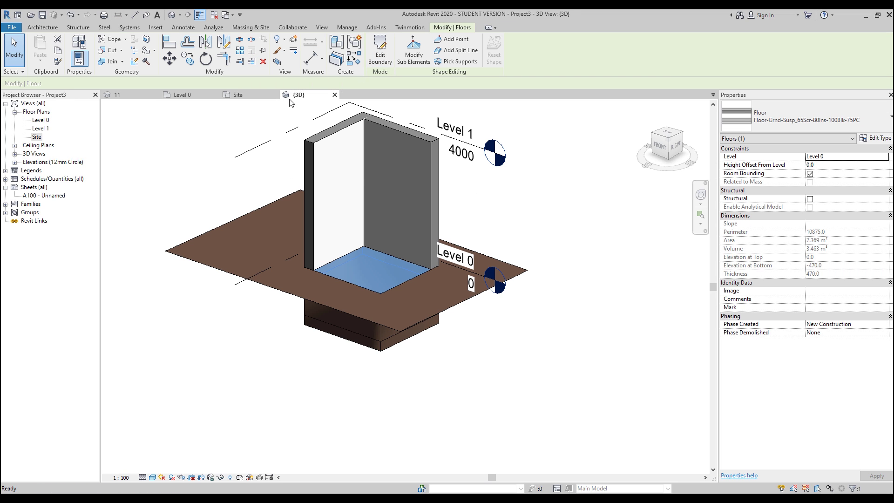
{"action": "left_click", "coordinate": [475, 343]}
{"action": "middle_click_drag", "start_coordinate": [396, 361], "coordinate": [354, 280], "text": "shift"}
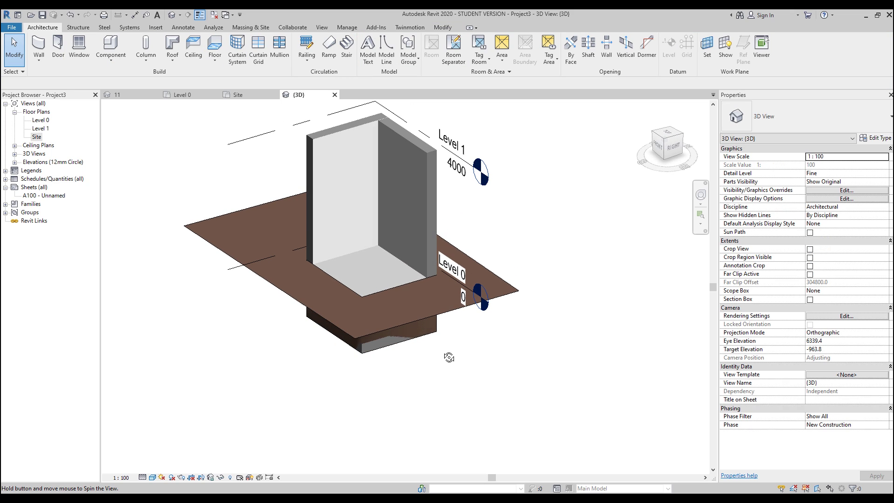
{"action": "left_click", "coordinate": [336, 220]}
{"action": "left_click", "coordinate": [405, 210], "text": "ctrl"}
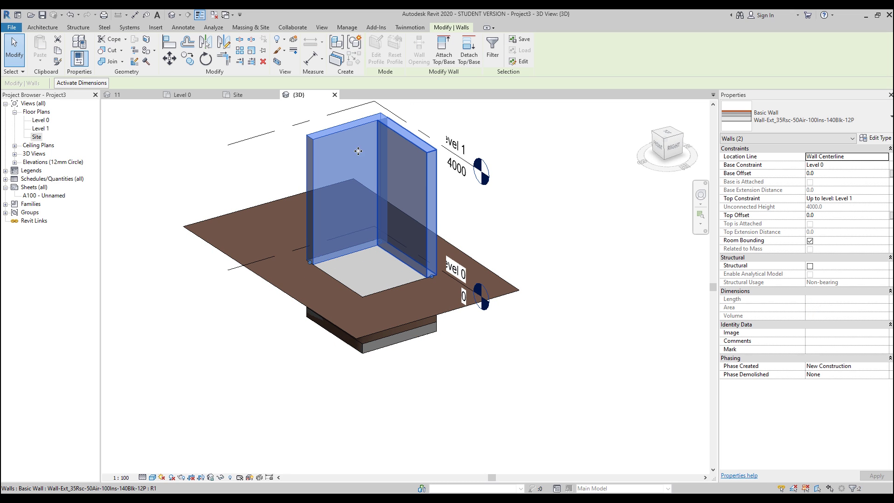
{"action": "left_click", "coordinate": [278, 63]}
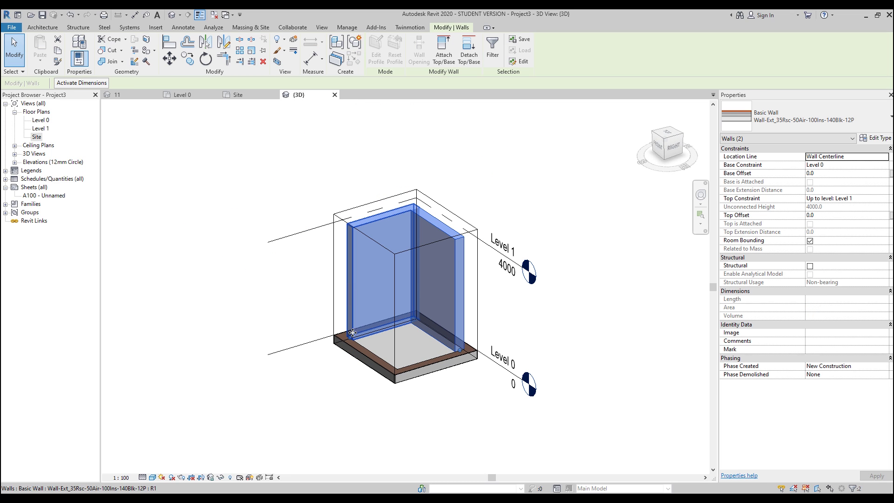
Step: Pull the section box's two open-side faces and its top face inward so they cut through the walls and floor
{"action": "left_click", "coordinate": [307, 293]}
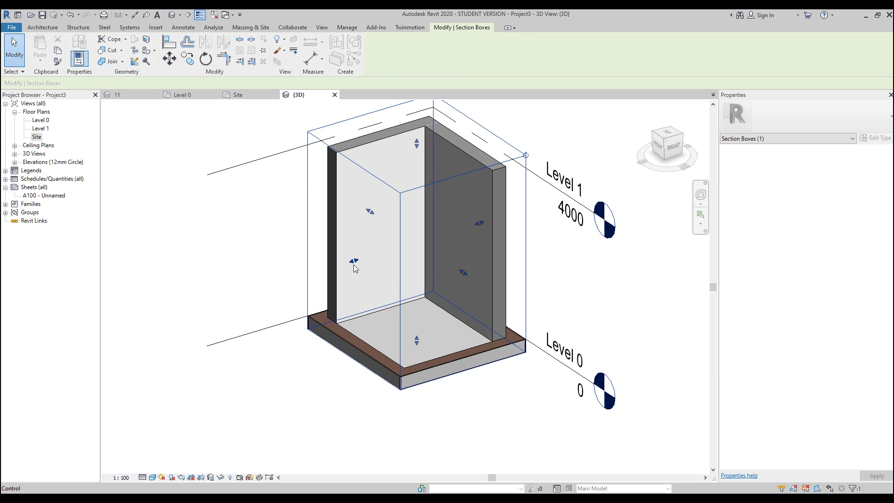
{"action": "left_click_drag", "start_coordinate": [364, 264], "coordinate": [377, 261]}
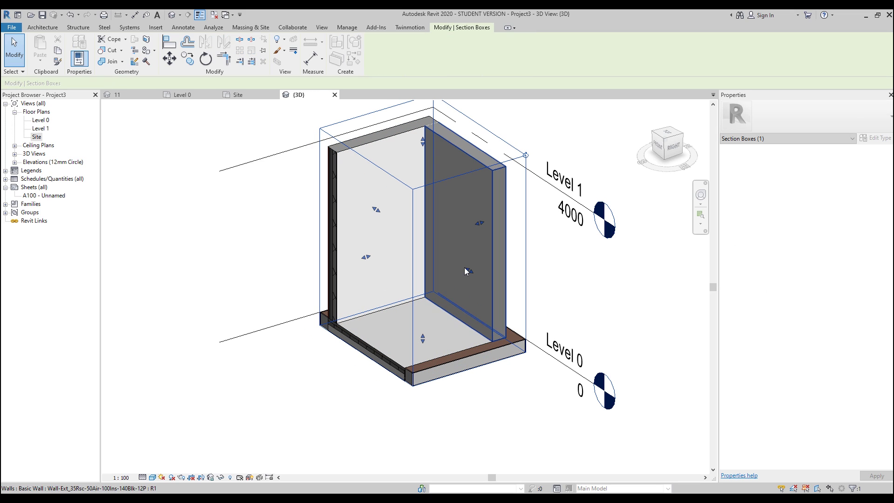
{"action": "left_click_drag", "start_coordinate": [469, 270], "coordinate": [461, 264]}
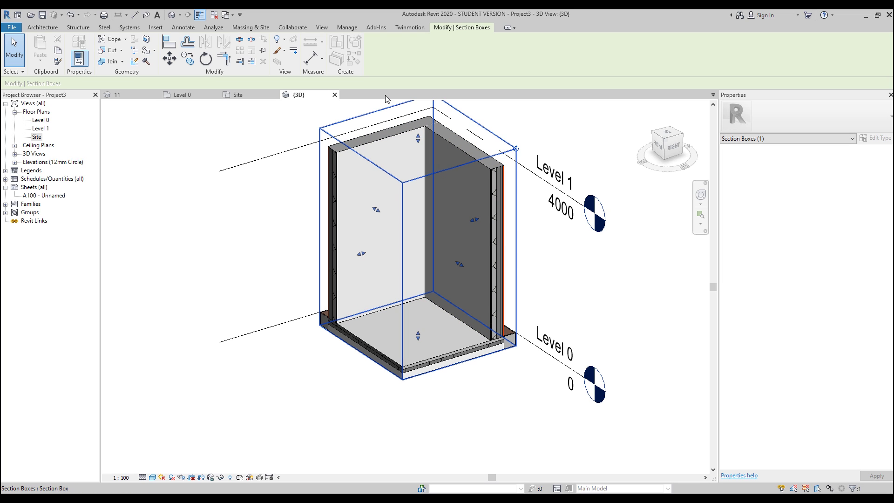
{"action": "left_click_drag", "start_coordinate": [418, 138], "coordinate": [418, 157]}
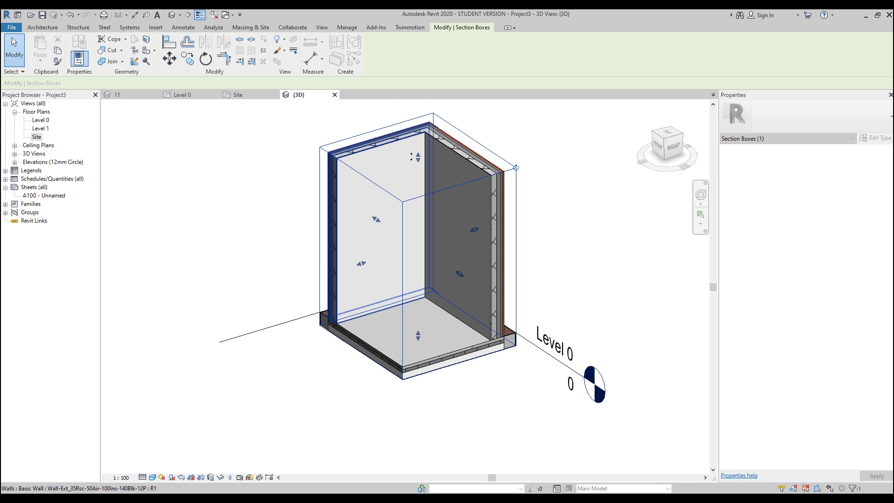
Step: Extend the section box's bottom well below the building pad and move its two faces behind the walls outward to include more ground
{"action": "left_click_drag", "start_coordinate": [417, 336], "coordinate": [418, 462]}
{"action": "mouse_move", "coordinate": [422, 451]}
{"action": "middle_mouse_down"}
{"action": "mouse_move", "coordinate": [414, 366]}
{"action": "mouse_move", "coordinate": [549, 363]}
{"action": "mouse_move", "coordinate": [471, 382]}
{"action": "mouse_move", "coordinate": [448, 371]}
{"action": "mouse_move", "coordinate": [460, 294]}
{"action": "middle_mouse_up"}
{"action": "left_click_drag", "start_coordinate": [456, 262], "coordinate": [482, 251]}
{"action": "left_click_drag", "start_coordinate": [404, 250], "coordinate": [387, 240]}
{"action": "left_click", "coordinate": [351, 390]}
{"action": "middle_click_drag", "start_coordinate": [350, 390], "coordinate": [401, 357], "text": "shift"}
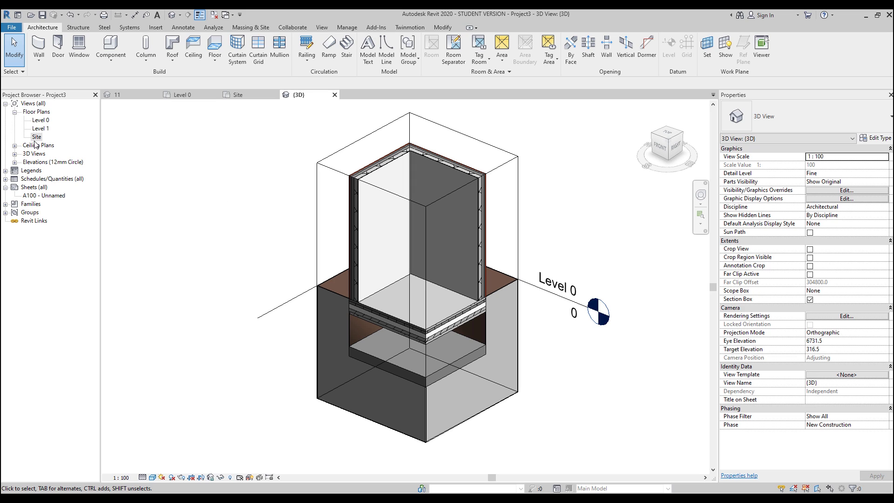
Step: Rename the {3D} view as 1
{"action": "left_click", "coordinate": [14, 153]}
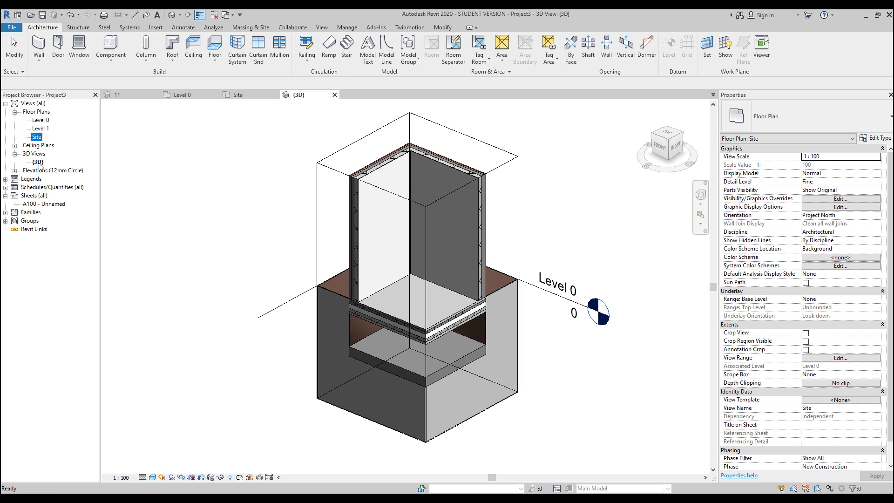
{"action": "right_click", "coordinate": [37, 163]}
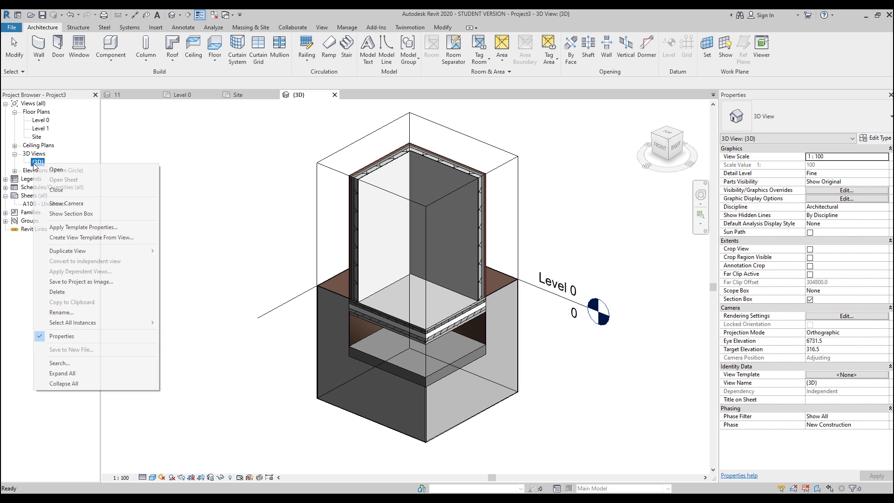
{"action": "left_click", "coordinate": [60, 312]}
{"action": "type", "text": "1"}
{"action": "key", "text": "Return"}
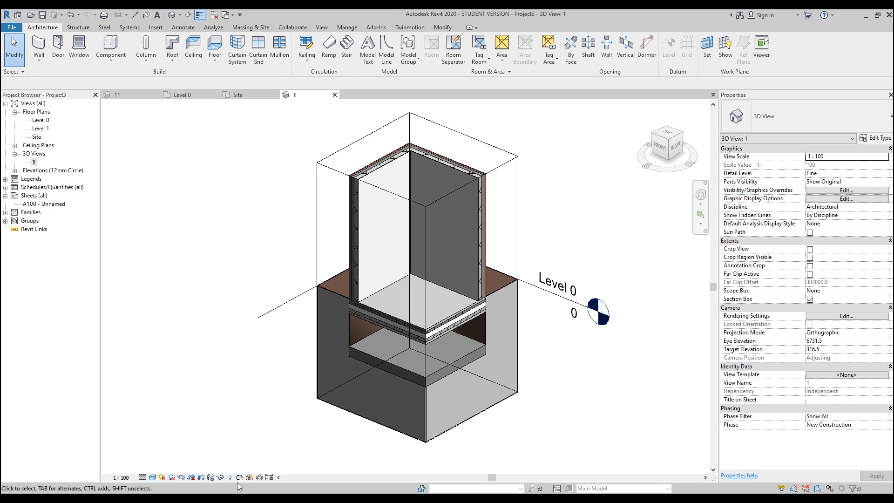
Step: Save the orientation of 3D view 1 and lock the view
{"action": "left_click", "coordinate": [220, 479]}
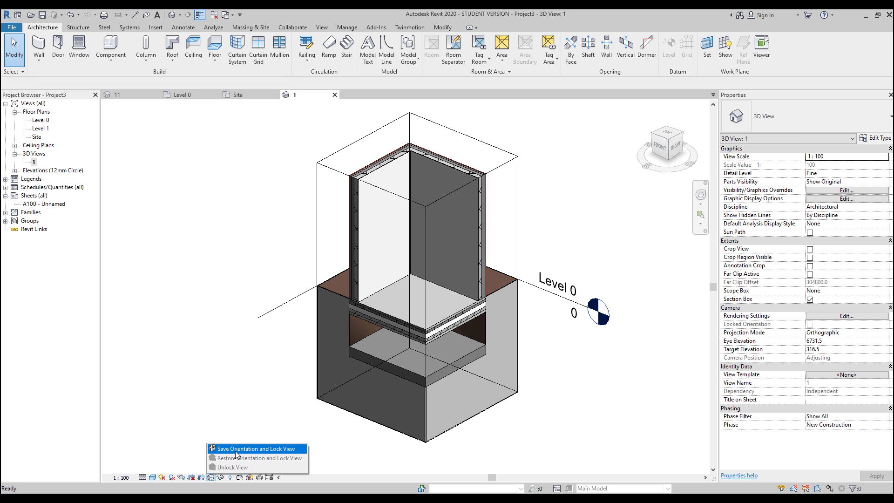
{"action": "left_click", "coordinate": [238, 449]}
{"action": "middle_click_drag", "start_coordinate": [264, 392], "coordinate": [346, 379], "text": "shift"}
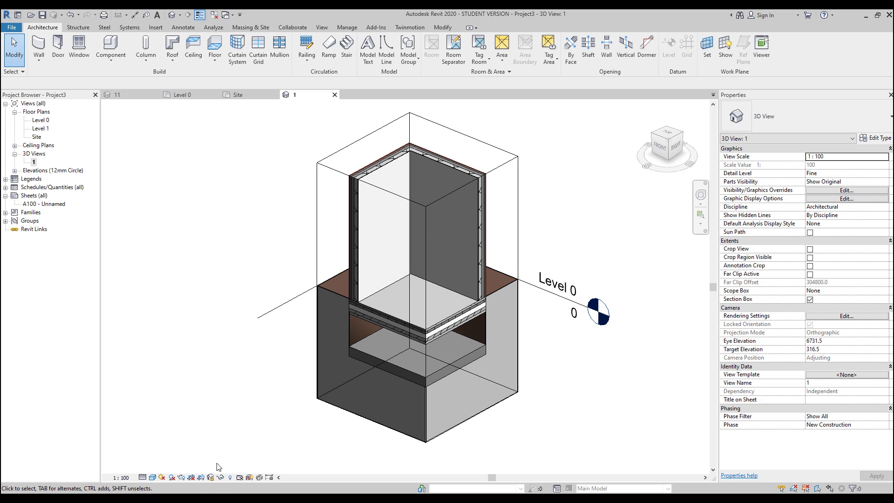
Step: Hide the section box element in 3D view 1
{"action": "right_click", "coordinate": [294, 362]}
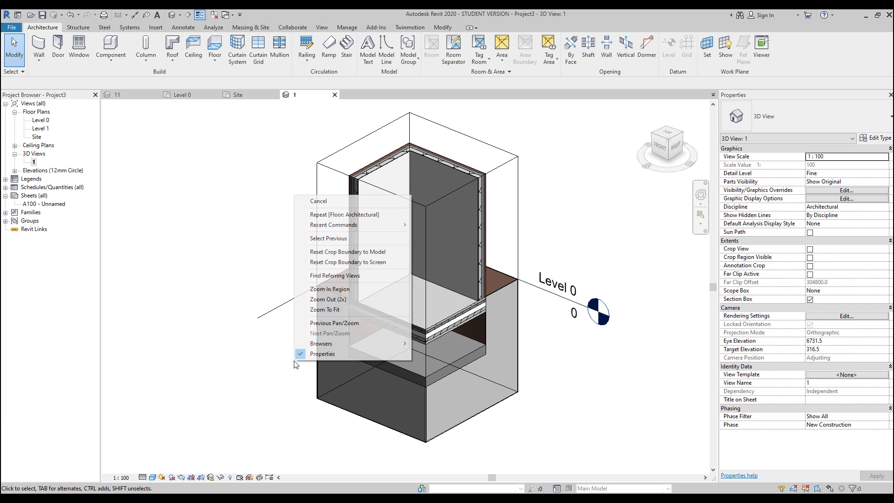
{"action": "left_click", "coordinate": [284, 381]}
{"action": "left_click", "coordinate": [316, 269]}
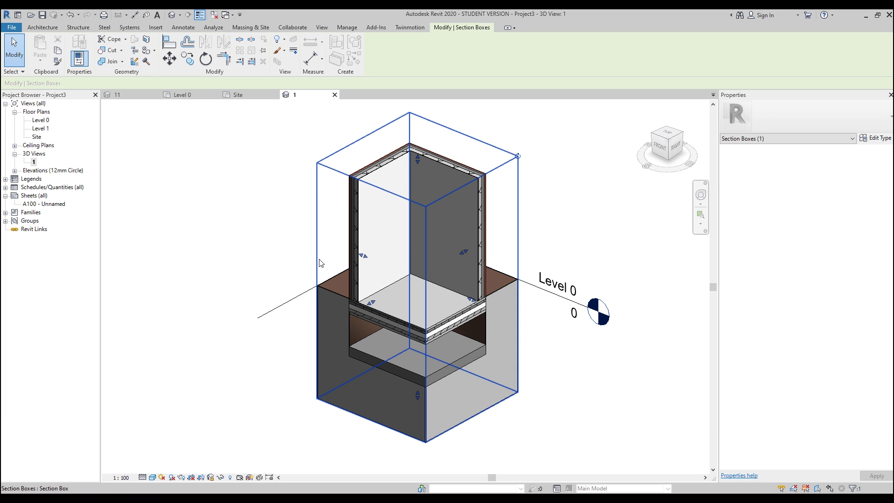
{"action": "right_click", "coordinate": [318, 259]}
{"action": "mouse_move", "coordinate": [398, 306]}
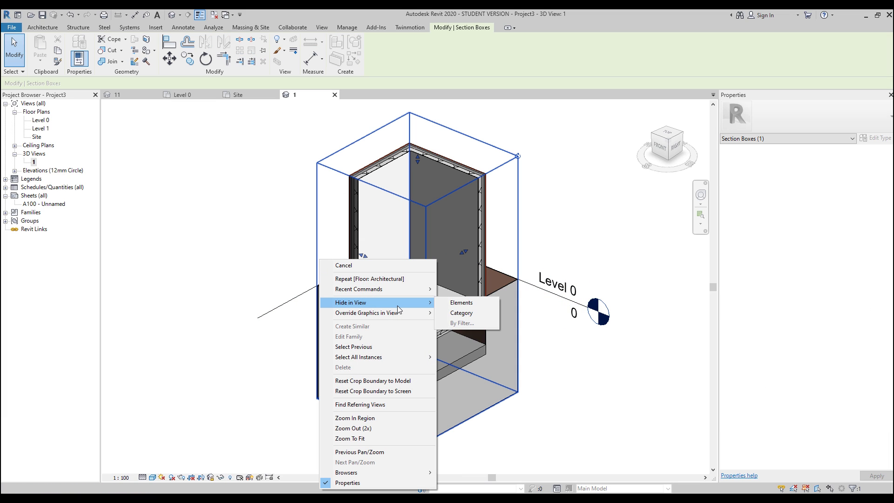
{"action": "left_click", "coordinate": [438, 304]}
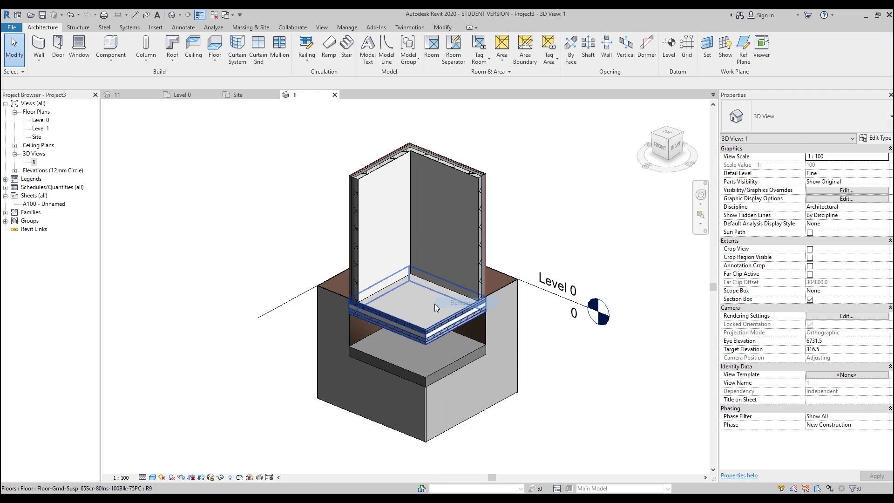
Step: Hide the Level 0 datum element in 3D view 1
{"action": "left_click", "coordinate": [286, 303]}
{"action": "right_click", "coordinate": [285, 303]}
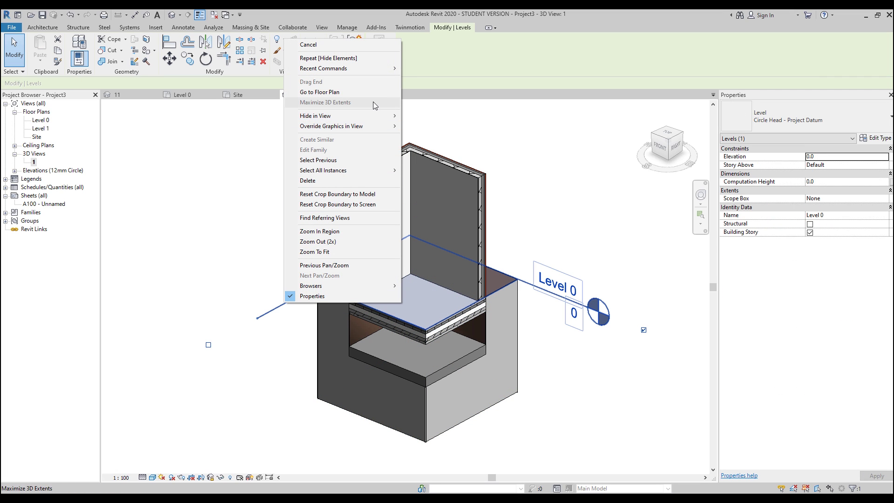
{"action": "mouse_move", "coordinate": [367, 118]}
{"action": "left_click", "coordinate": [419, 119]}
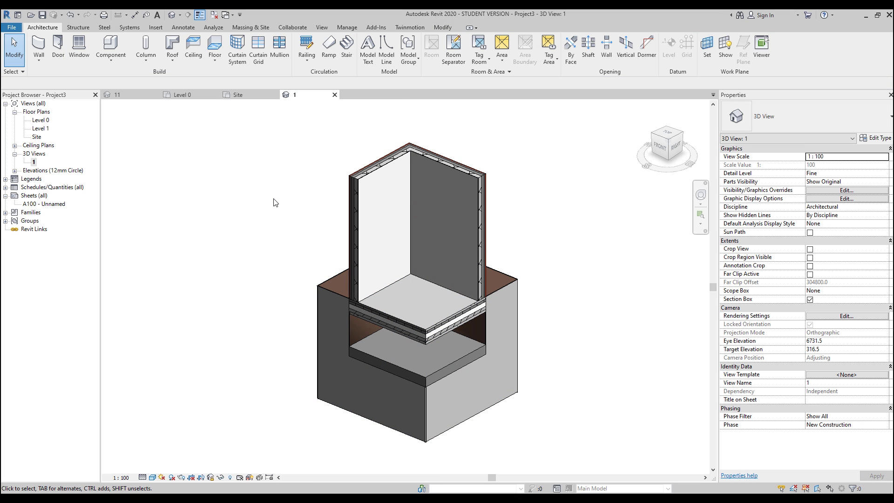
{"action": "scroll", "coordinate": [295, 266], "scroll_direction": "up", "scroll_amount": 2}
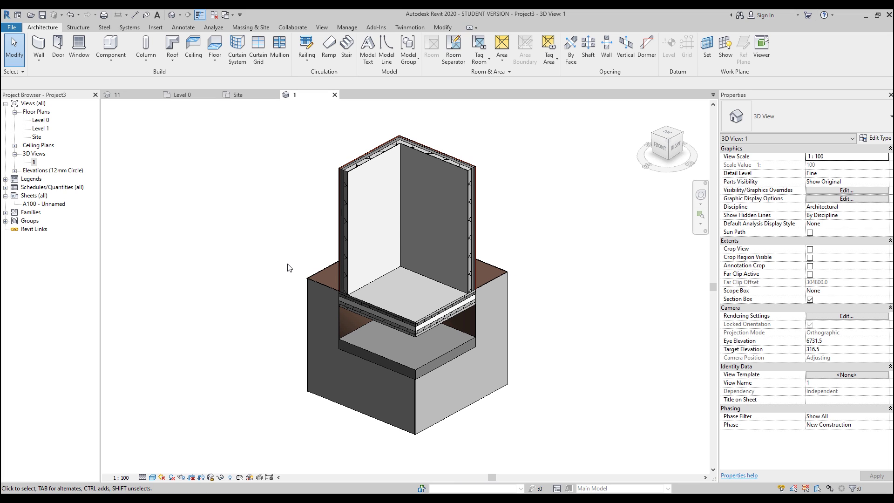
{"action": "middle_click_drag", "start_coordinate": [290, 266], "coordinate": [278, 257]}
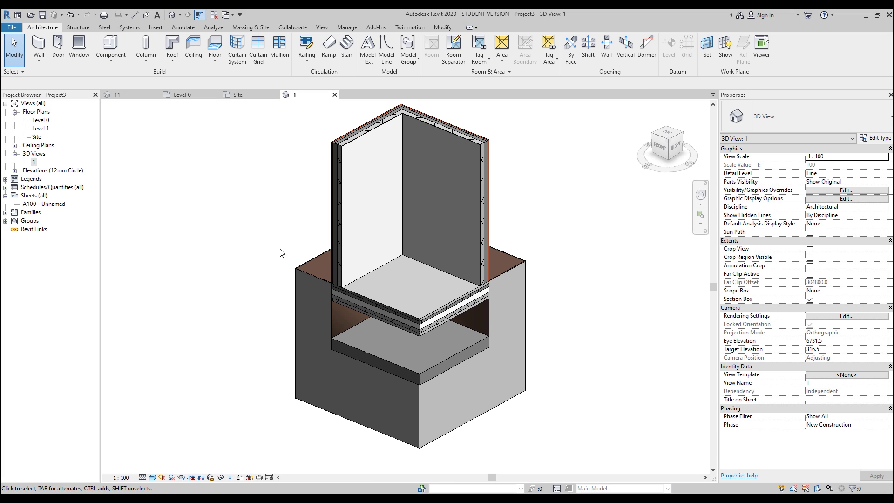
{"action": "left_click", "coordinate": [352, 236]}
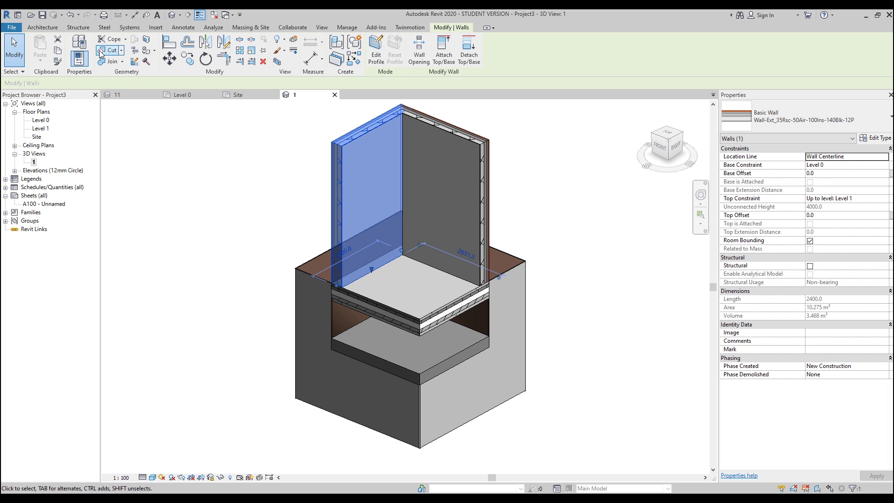
{"action": "left_click", "coordinate": [39, 63]}
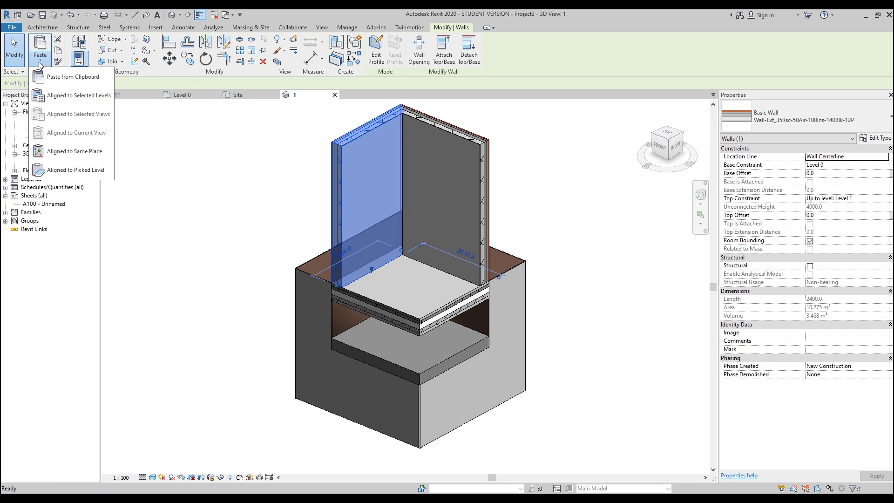
{"action": "left_click", "coordinate": [63, 95]}
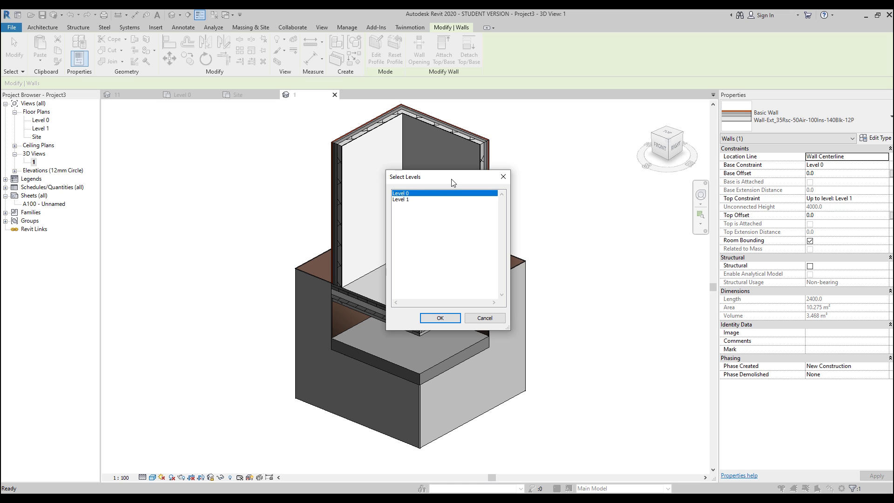
{"action": "left_click", "coordinate": [503, 177]}
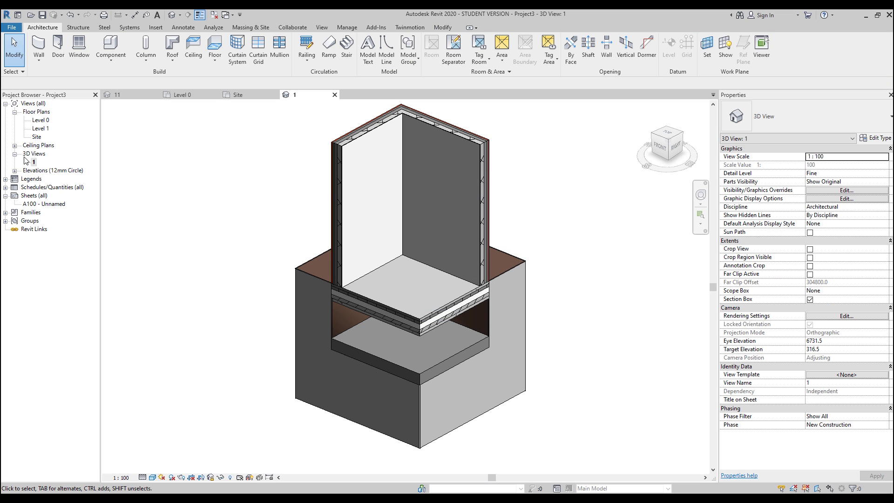
Step: Open the East elevation and set its visual style to Shaded
{"action": "left_click", "coordinate": [15, 172]}
{"action": "double_click", "coordinate": [37, 179]}
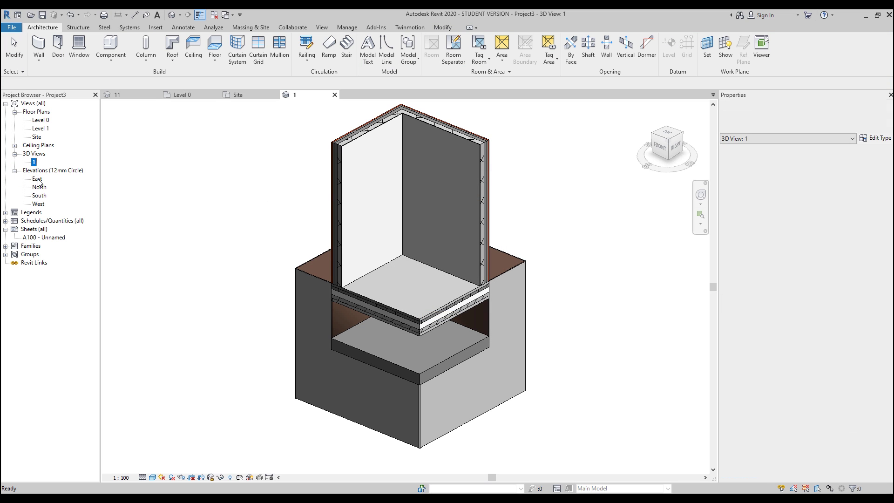
{"action": "middle_click_drag", "start_coordinate": [413, 314], "coordinate": [440, 160]}
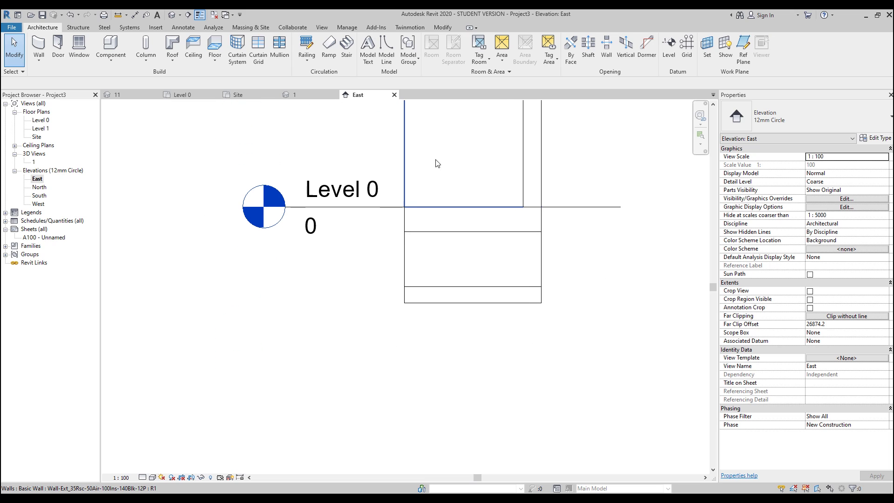
{"action": "left_click", "coordinate": [152, 477]}
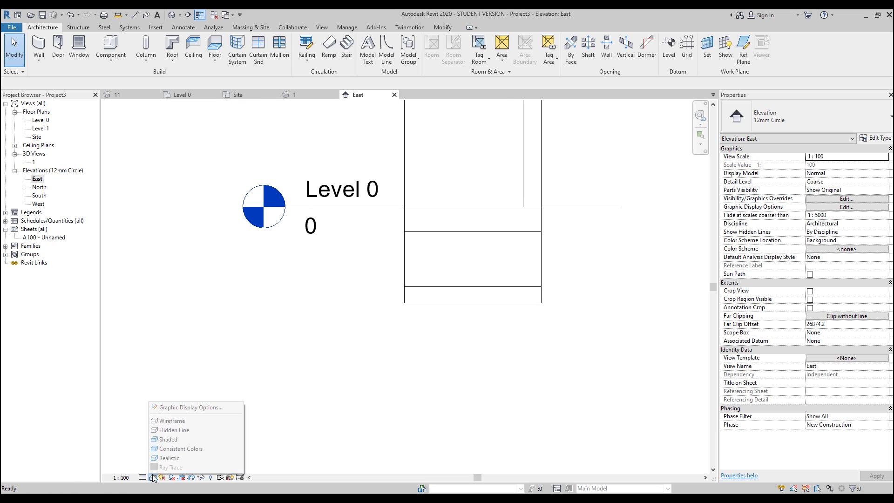
{"action": "left_click", "coordinate": [186, 437]}
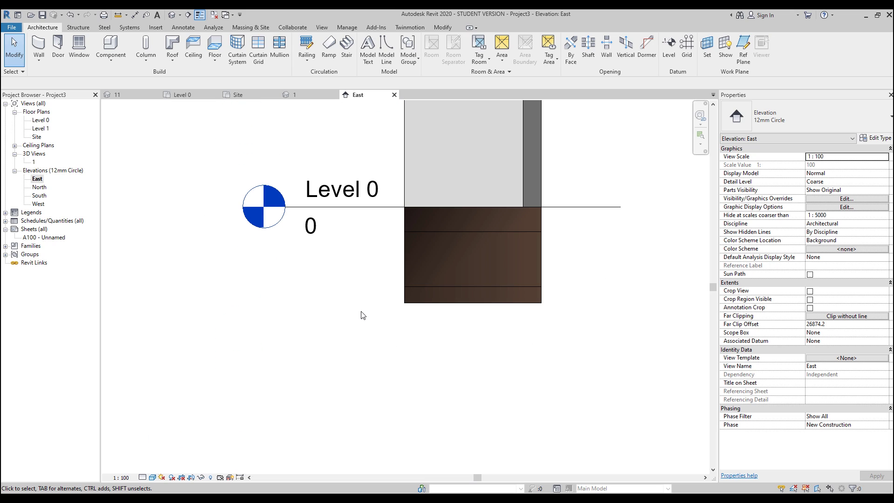
Step: Copy the Level 0 line straight down to an elevation of -1500, at the top of the building pad
{"action": "scroll", "coordinate": [361, 310], "scroll_direction": "down", "scroll_amount": 2}
{"action": "left_click", "coordinate": [361, 243]}
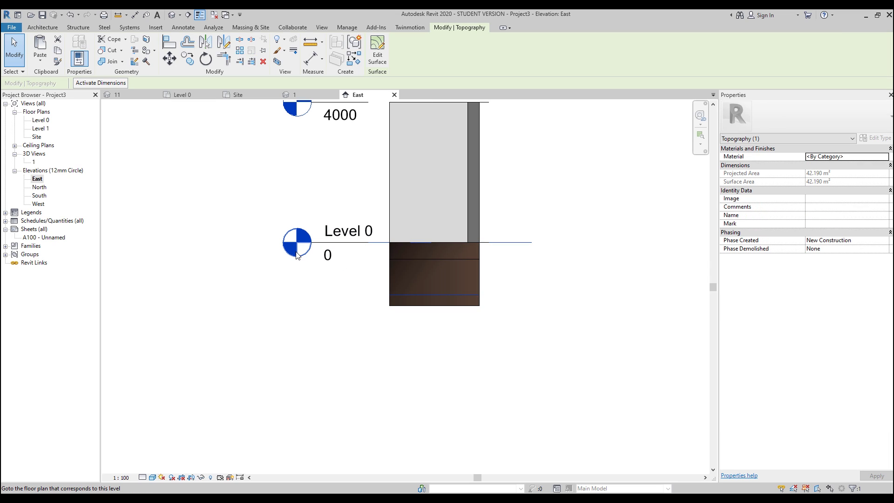
{"action": "left_click", "coordinate": [320, 247]}
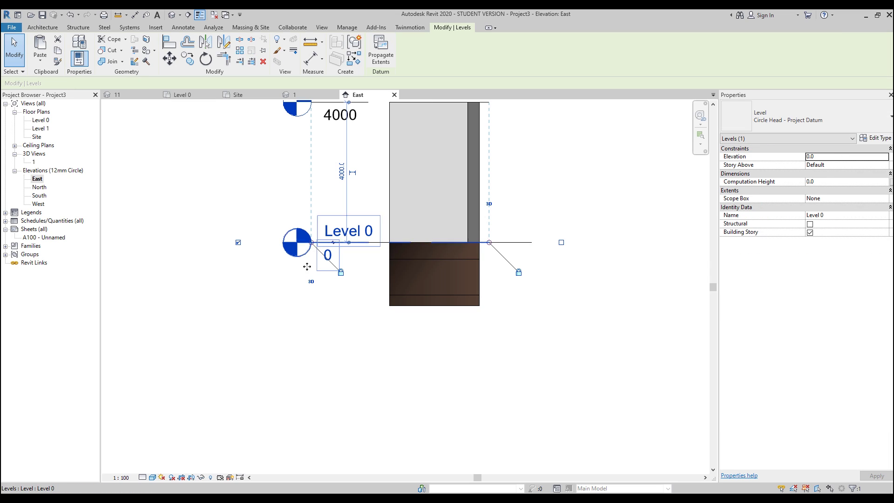
{"action": "left_click", "coordinate": [187, 58]}
{"action": "left_click", "coordinate": [512, 246]}
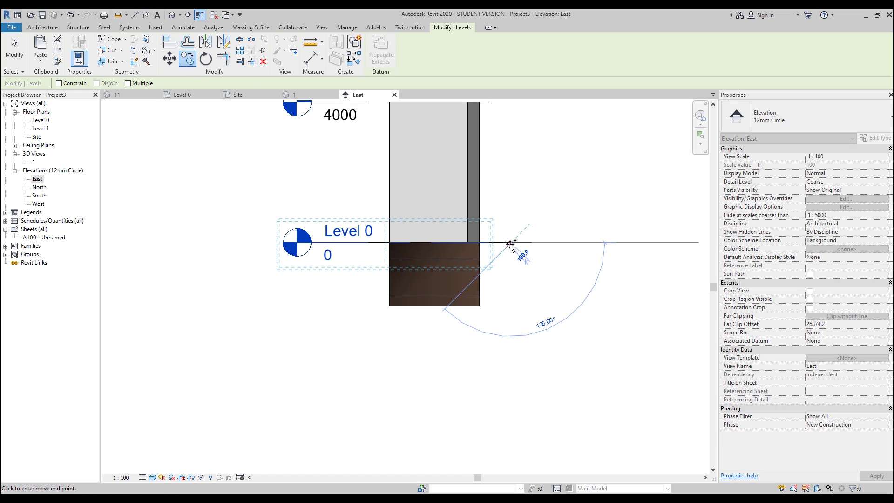
{"action": "left_click", "coordinate": [514, 295]}
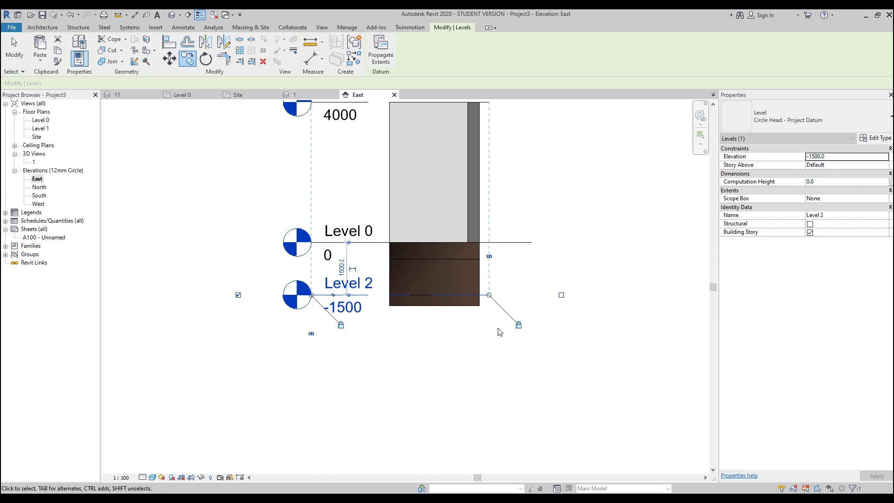
{"action": "key", "text": "Escape"}
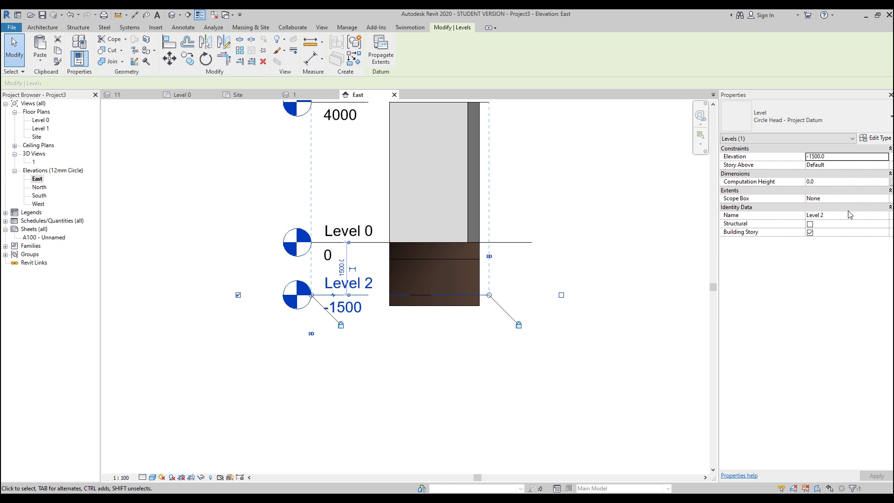
Step: Rename the copied level at -1500 as Level -1
{"action": "left_click", "coordinate": [850, 216]}
{"action": "type", "text": "Дум"}
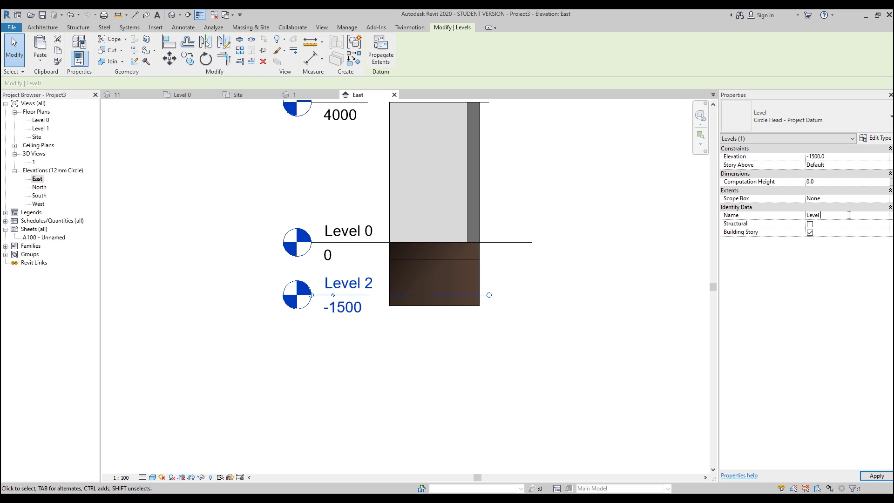
{"action": "left_click", "coordinate": [660, 285]}
Step: Extend the free ends of the aligned Level 1 and Level -1 lines outward to match the end of the Level 0 line
{"action": "middle_click_drag", "start_coordinate": [541, 254], "coordinate": [538, 275]}
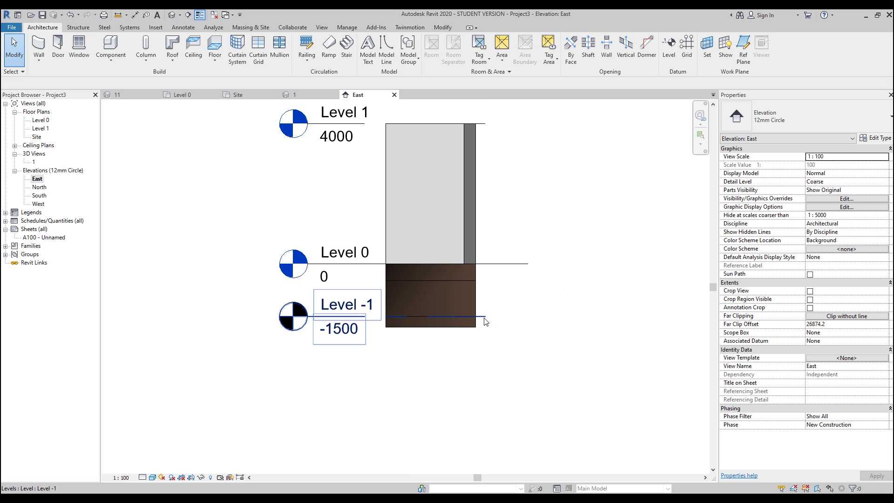
{"action": "left_click", "coordinate": [494, 315]}
{"action": "left_click_drag", "start_coordinate": [514, 317], "coordinate": [525, 317]}
{"action": "left_click_drag", "start_coordinate": [525, 317], "coordinate": [524, 316]}
{"action": "left_click", "coordinate": [561, 303]}
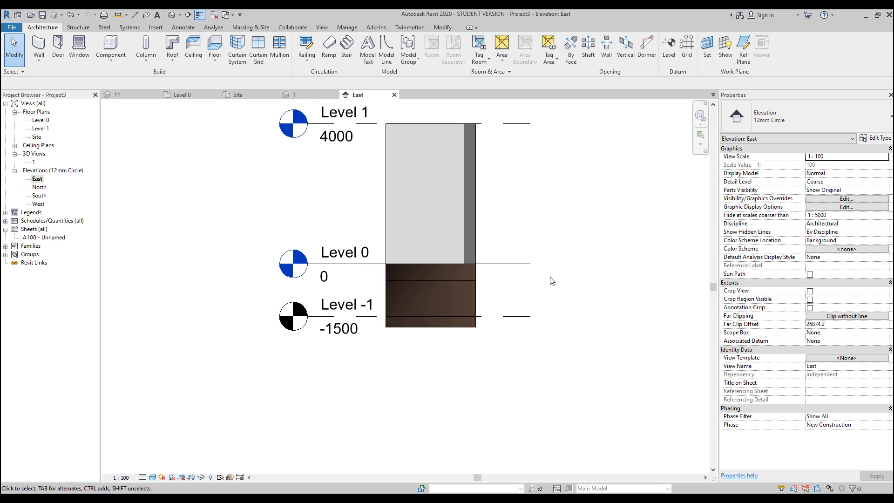
Step: Close the East elevation and, in 3D view 1, paste a copy of the left wall aligned to Level -1
{"action": "middle_click_drag", "start_coordinate": [552, 279], "coordinate": [553, 300]}
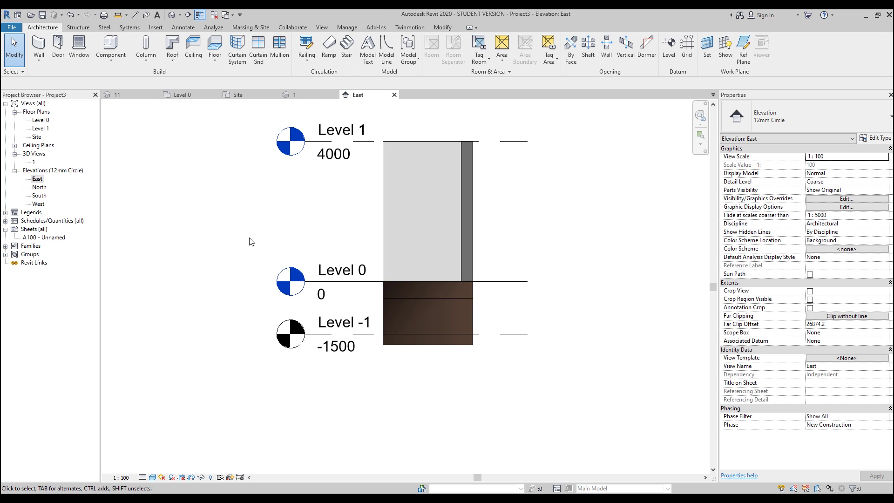
{"action": "left_click", "coordinate": [394, 95]}
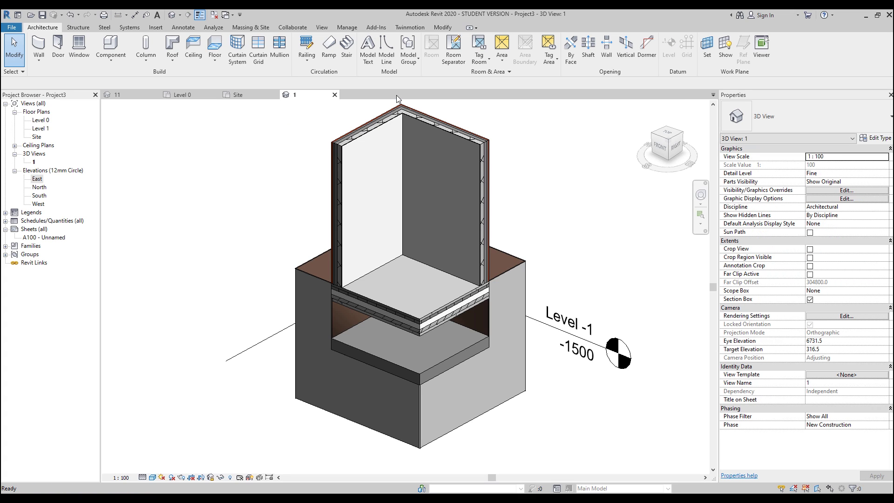
{"action": "left_click", "coordinate": [346, 254]}
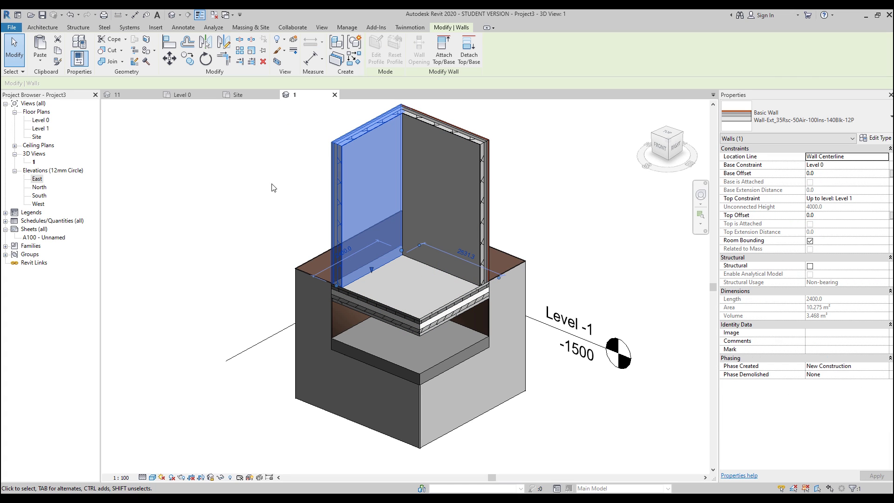
{"action": "left_click", "coordinate": [40, 59]}
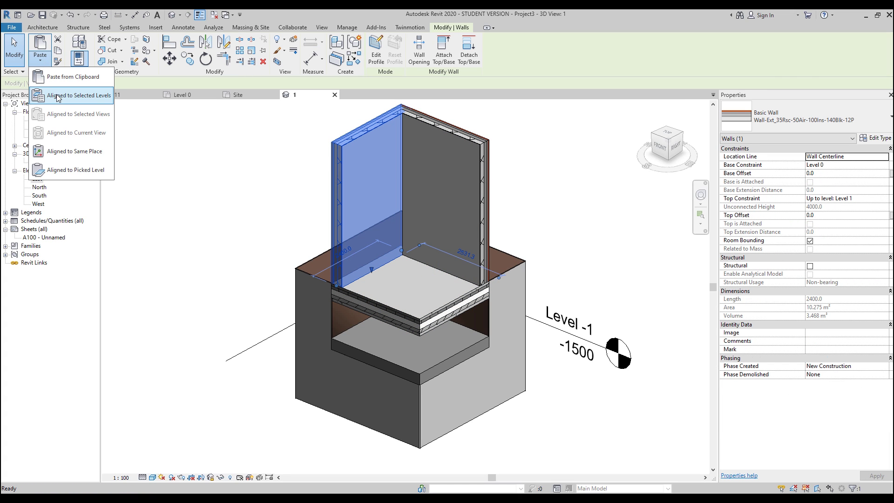
{"action": "left_click", "coordinate": [77, 96]}
{"action": "left_click", "coordinate": [404, 206]}
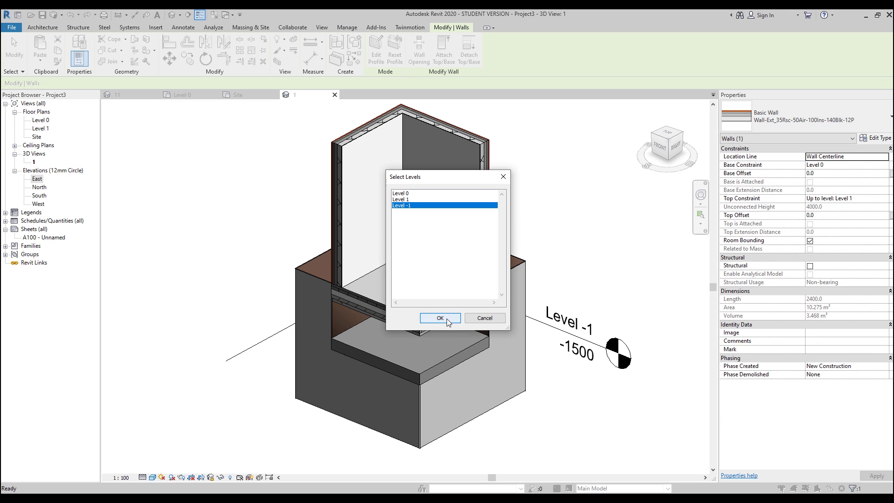
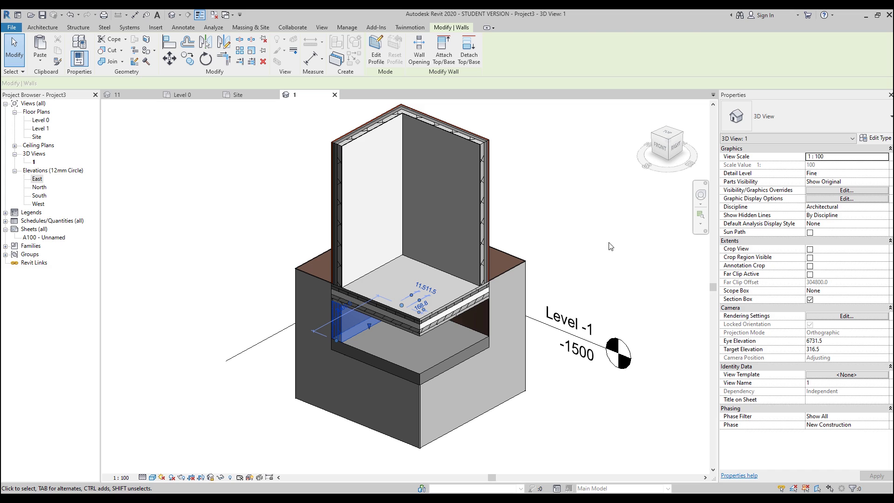
{"action": "left_click", "coordinate": [611, 247]}
Step: Edit the floor boundary so its edge aligns with the left wall's inner face, and detach the lower wall from the floor
{"action": "middle_click_drag", "start_coordinate": [478, 297], "coordinate": [488, 281]}
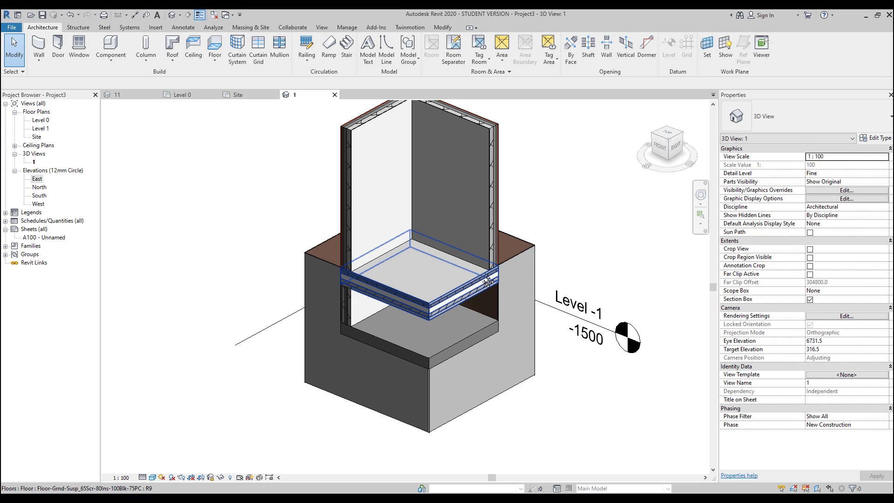
{"action": "left_click", "coordinate": [389, 277]}
{"action": "left_click", "coordinate": [379, 53]}
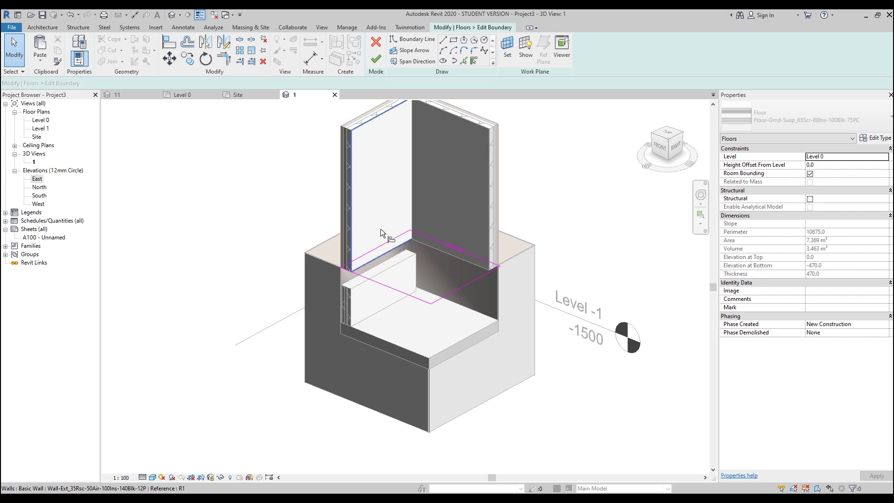
{"action": "key", "text": "a"}
{"action": "key", "text": "l"}
{"action": "left_click", "coordinate": [384, 270]}
{"action": "left_click", "coordinate": [385, 244]}
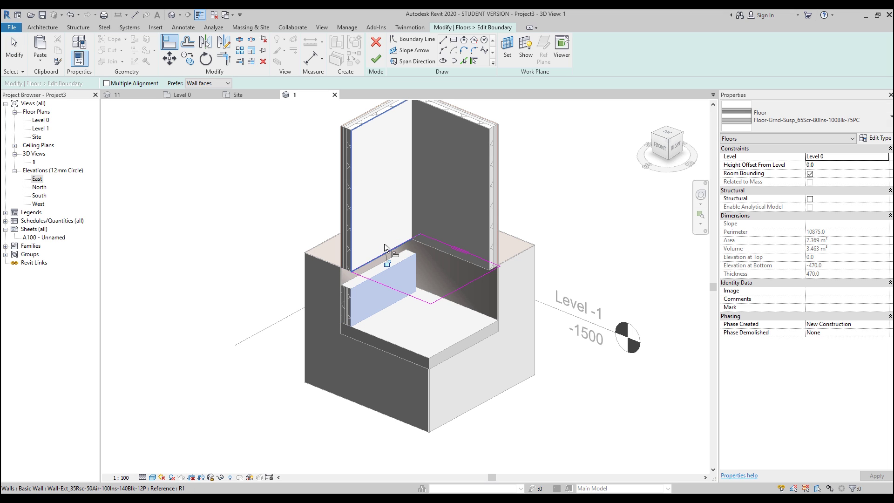
{"action": "left_click", "coordinate": [376, 59]}
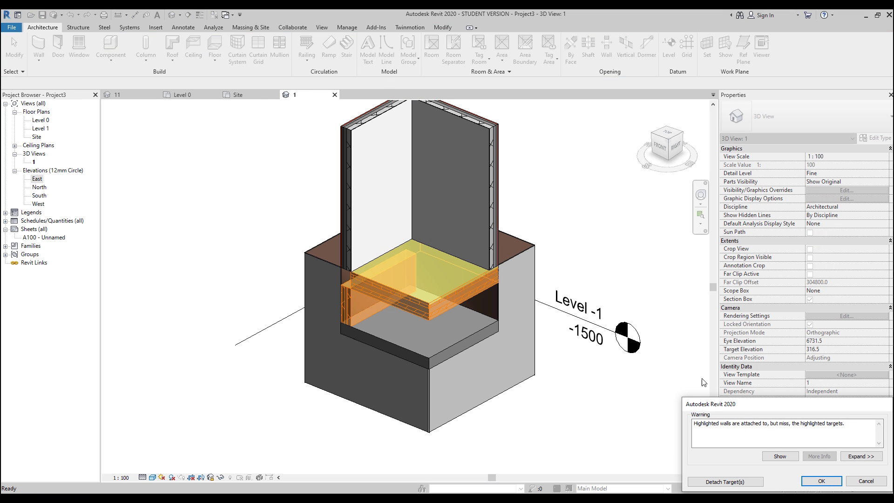
{"action": "left_click", "coordinate": [741, 481]}
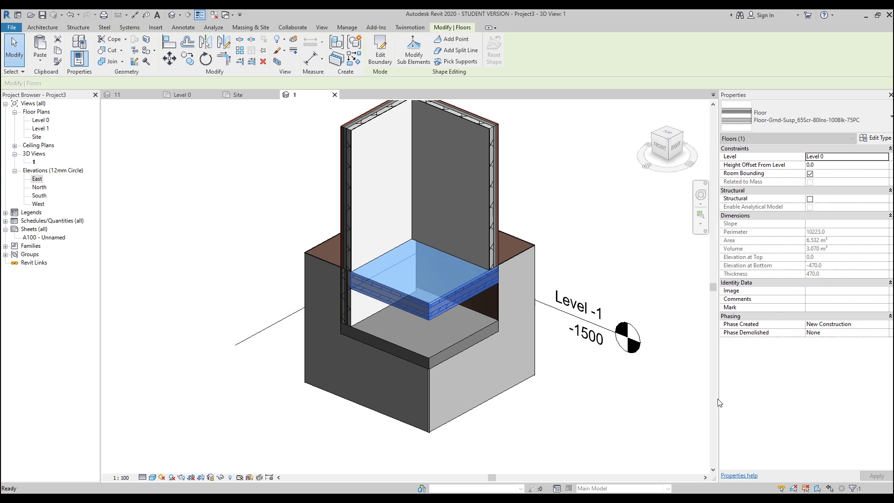
{"action": "left_click", "coordinate": [616, 242]}
Step: Copy the right wall and paste it aligned to Level -1
{"action": "middle_click_drag", "start_coordinate": [622, 243], "coordinate": [595, 242]}
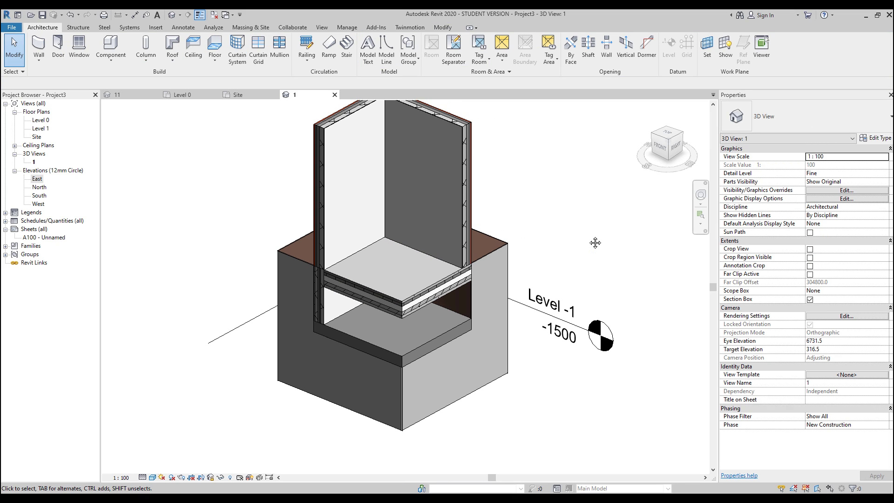
{"action": "left_click", "coordinate": [433, 193]}
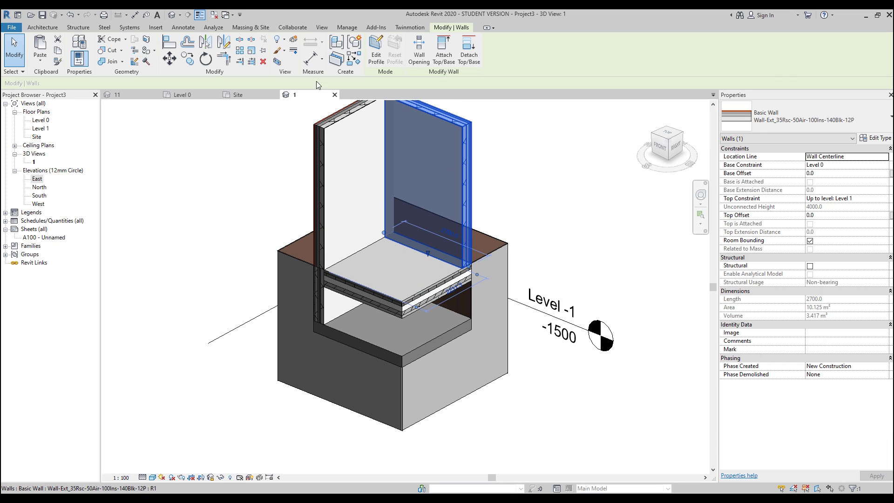
{"action": "left_click", "coordinate": [40, 59]}
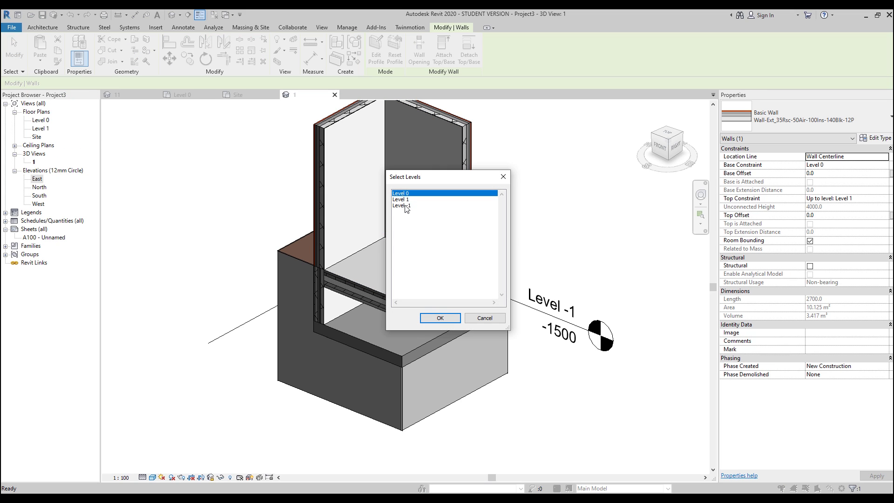
{"action": "left_click", "coordinate": [405, 206]}
{"action": "left_click", "coordinate": [455, 321]}
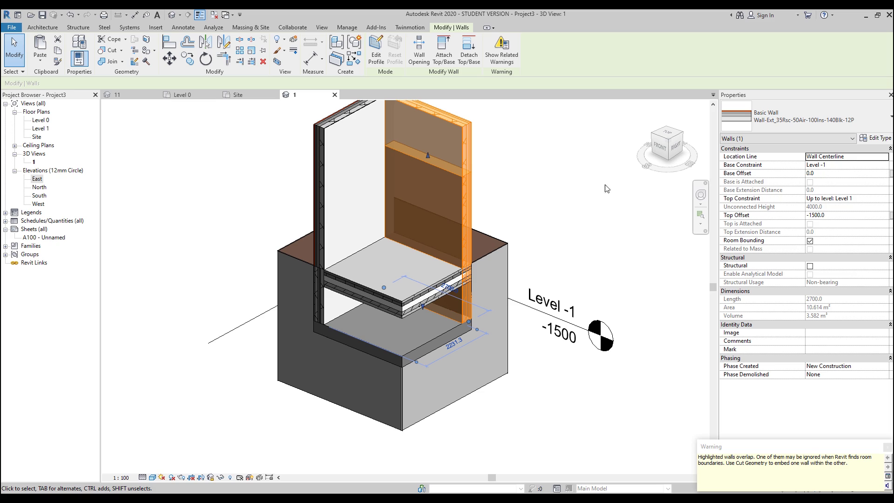
Step: Constrain the top of the pasted right wall to Level 0
{"action": "left_click", "coordinate": [878, 214]}
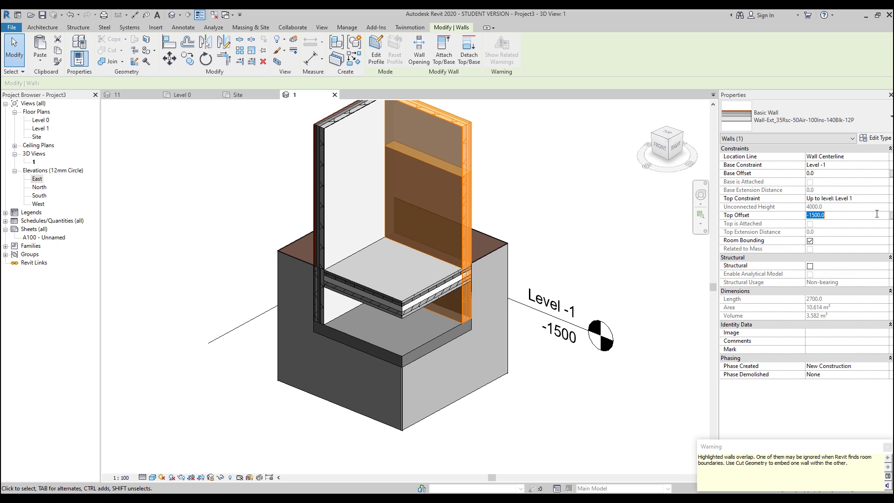
{"action": "left_click", "coordinate": [884, 200]}
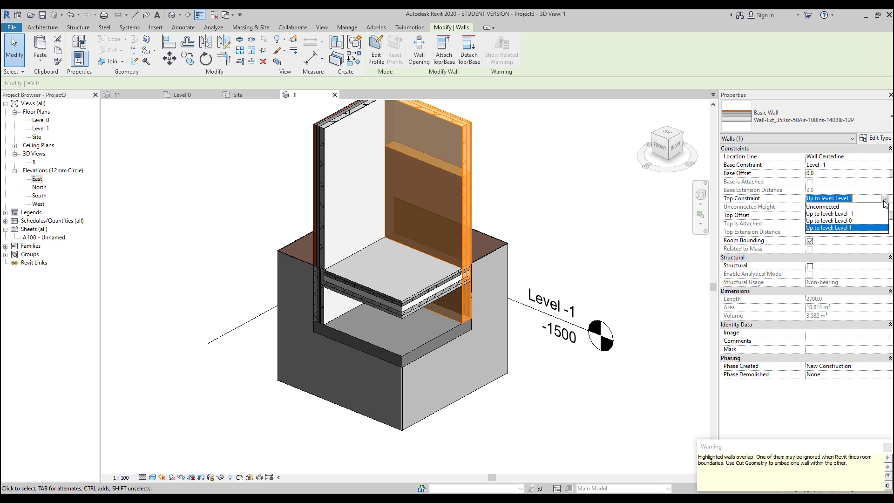
{"action": "left_click", "coordinate": [834, 221]}
{"action": "left_click", "coordinate": [584, 247]}
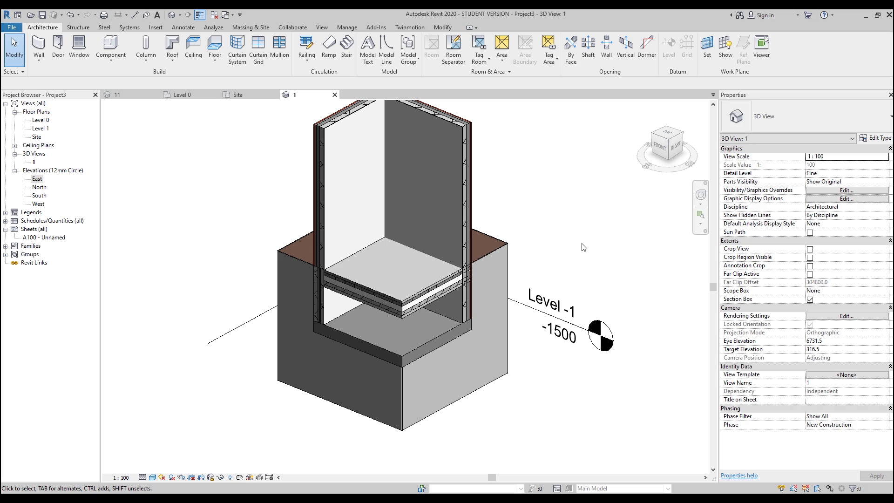
Step: Edit the floor boundary so its edge aligns with the right wall's inner face, and decline attaching walls to the floor's bottom
{"action": "left_click", "coordinate": [443, 27]}
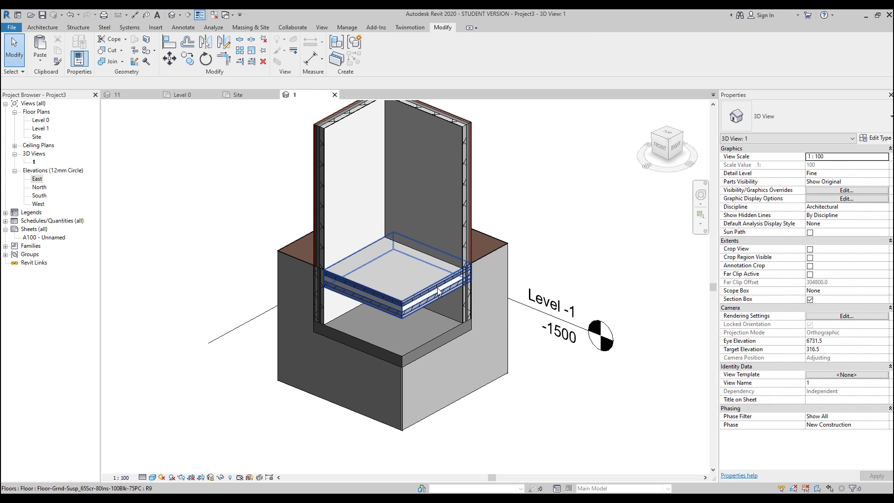
{"action": "left_click", "coordinate": [451, 289]}
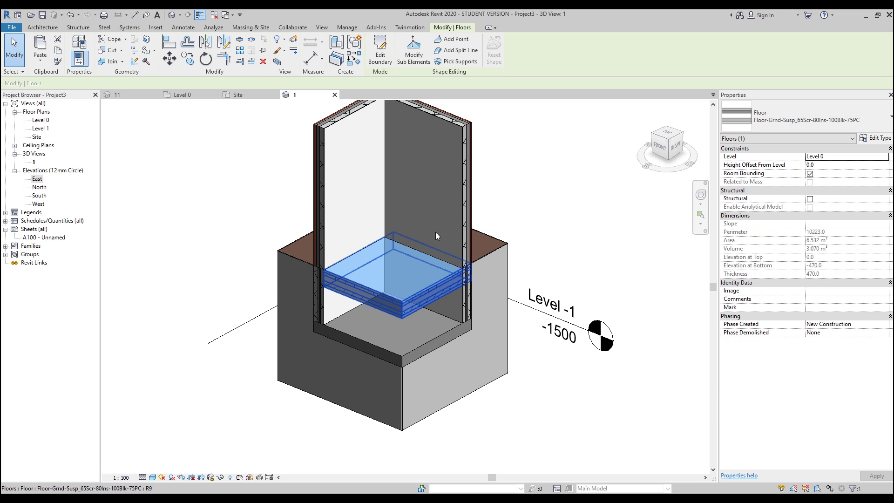
{"action": "left_click", "coordinate": [391, 59]}
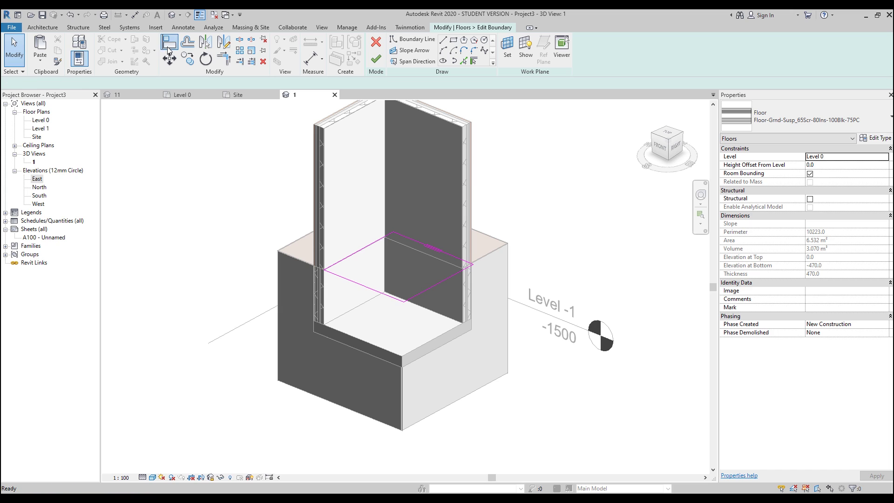
{"action": "left_click", "coordinate": [169, 50]}
{"action": "left_click", "coordinate": [429, 122]}
{"action": "left_click", "coordinate": [435, 245]}
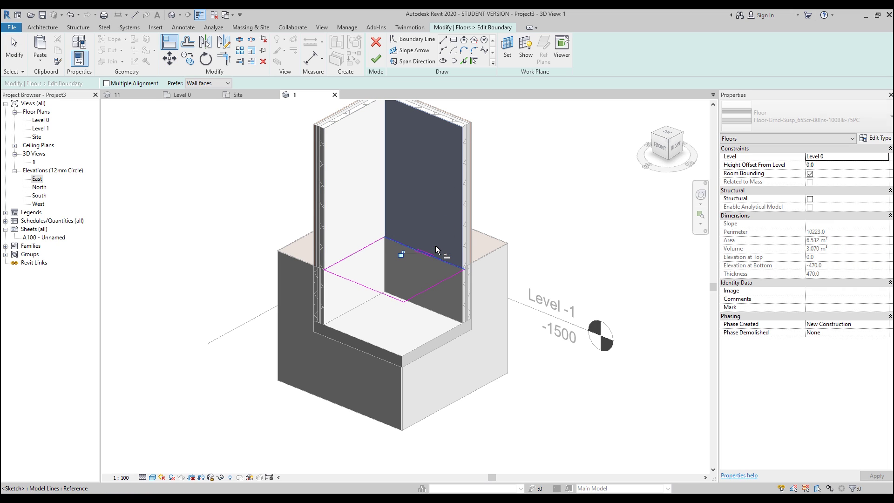
{"action": "left_click", "coordinate": [375, 59]}
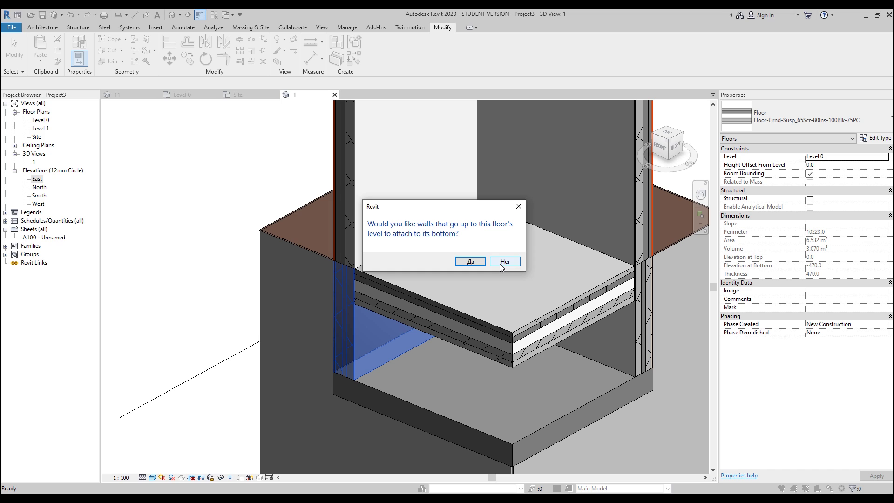
{"action": "left_click", "coordinate": [501, 262]}
{"action": "scroll", "coordinate": [488, 301], "scroll_direction": "down", "scroll_amount": 5}
{"action": "key", "text": "Escape"}
Step: Override the upper right wall's graphics with surface transparency, and set view 1's visual style to Wireframe
{"action": "scroll", "coordinate": [488, 301], "scroll_direction": "up", "scroll_amount": 2}
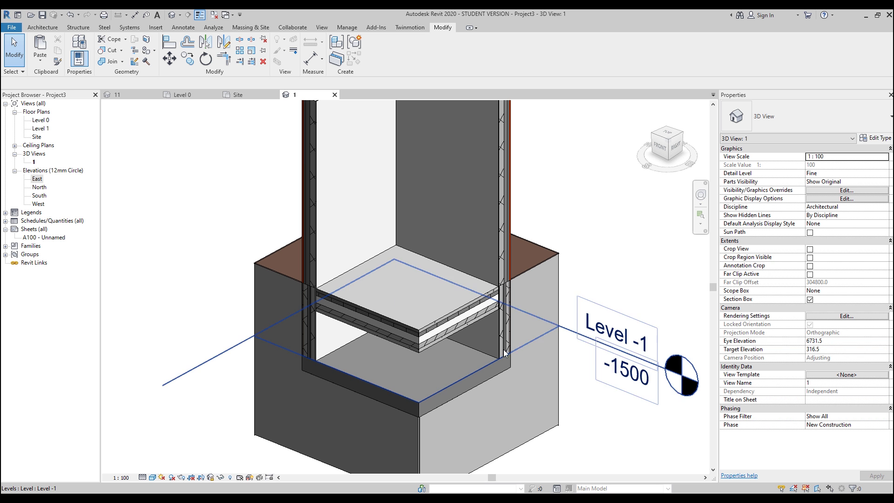
{"action": "scroll", "coordinate": [488, 301], "scroll_direction": "down", "scroll_amount": 2}
{"action": "right_click", "coordinate": [448, 233]}
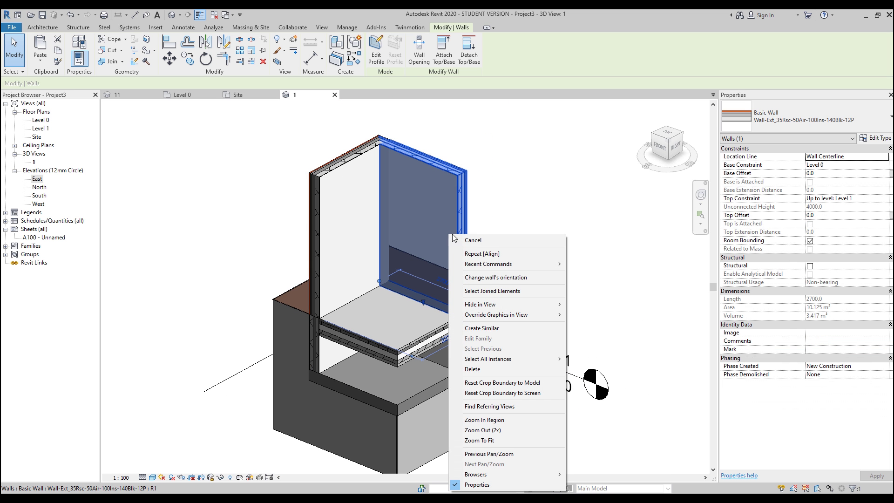
{"action": "mouse_move", "coordinate": [524, 305]}
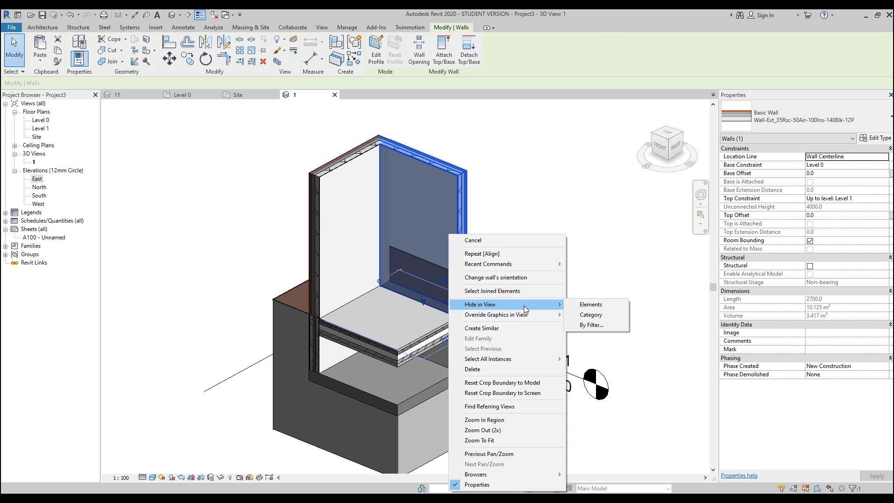
{"action": "left_click", "coordinate": [588, 315]}
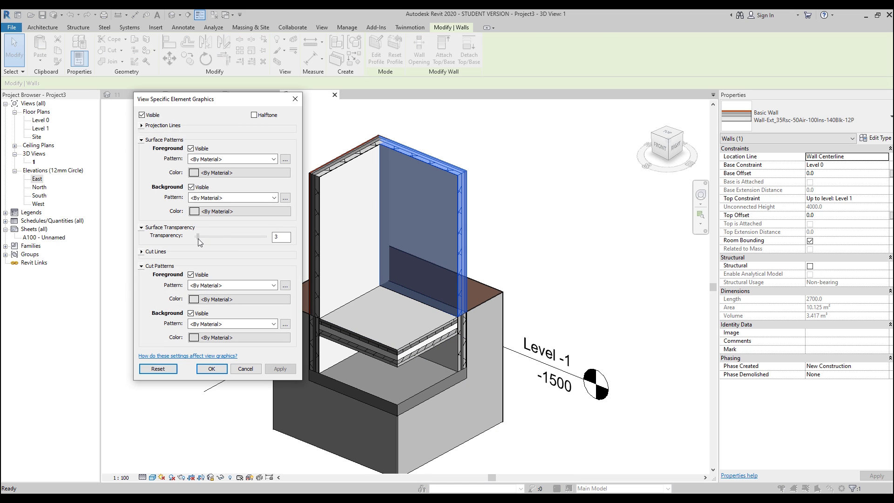
{"action": "left_click", "coordinate": [218, 369]}
{"action": "key", "text": "Escape"}
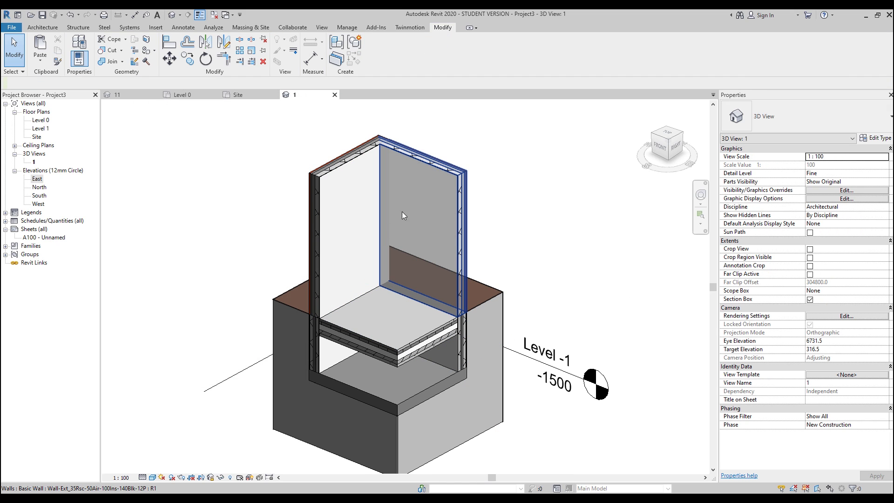
{"action": "left_click", "coordinate": [153, 477]}
{"action": "left_click", "coordinate": [169, 420]}
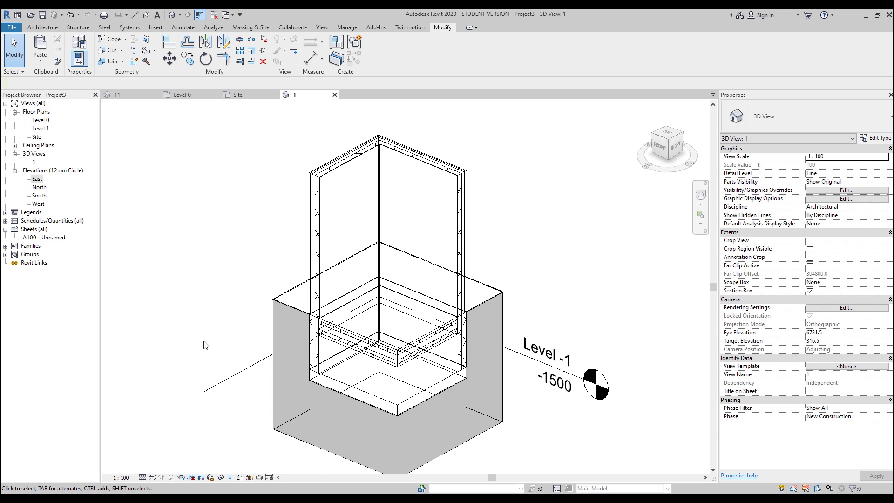
Step: Place three vertical Cornice wall sweeps spaced along the upper left wall, using the default 3D view to reach its outer face
{"action": "left_click", "coordinate": [32, 28]}
{"action": "left_click", "coordinate": [39, 60]}
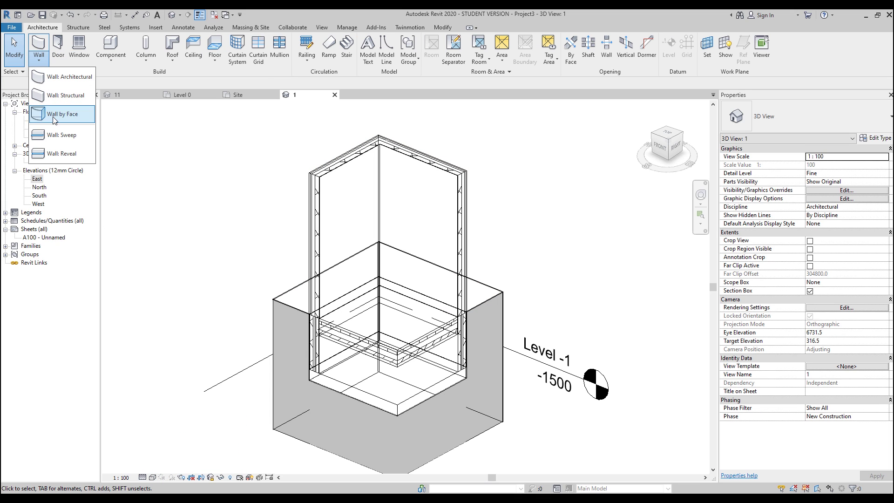
{"action": "left_click", "coordinate": [65, 135]}
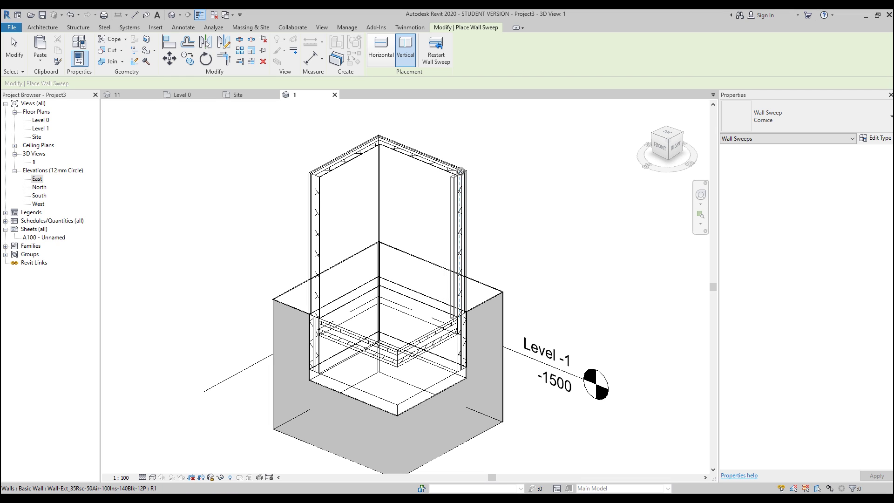
{"action": "left_click", "coordinate": [173, 16]}
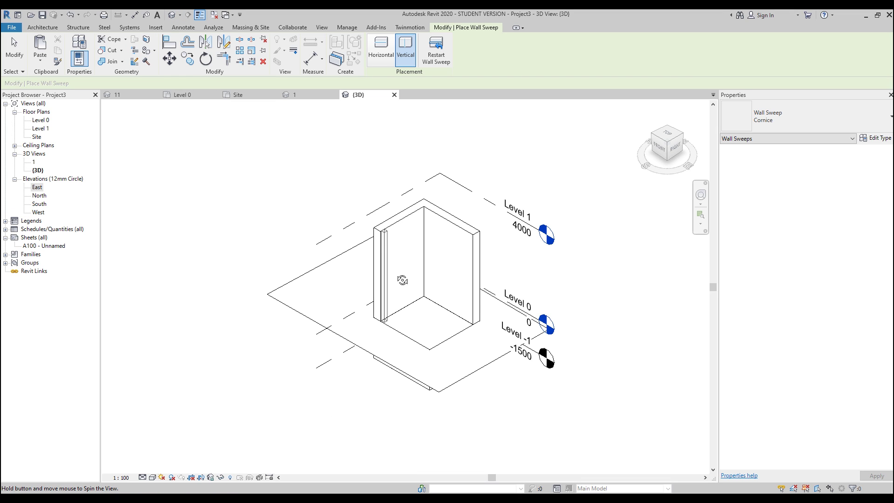
{"action": "middle_click_drag", "start_coordinate": [405, 281], "coordinate": [447, 188], "text": "shift"}
{"action": "key", "text": "Escape"}
{"action": "left_click", "coordinate": [37, 61]}
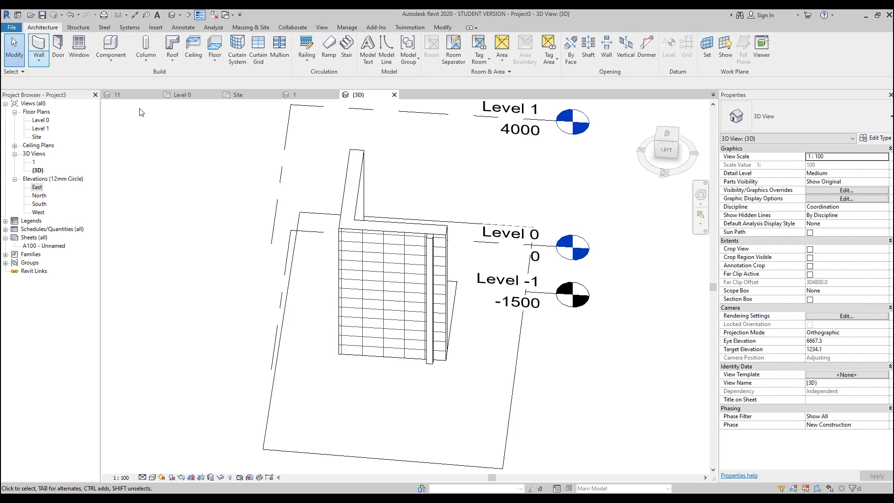
{"action": "left_click", "coordinate": [93, 110]}
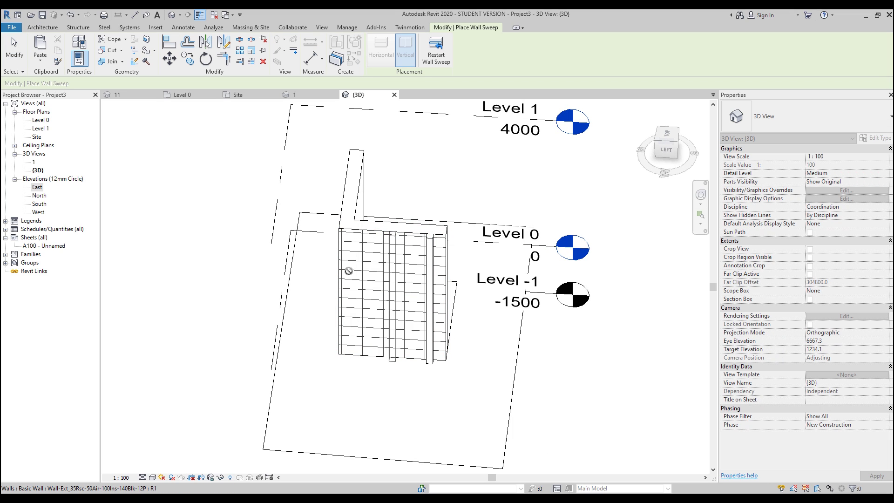
{"action": "left_click", "coordinate": [392, 237]}
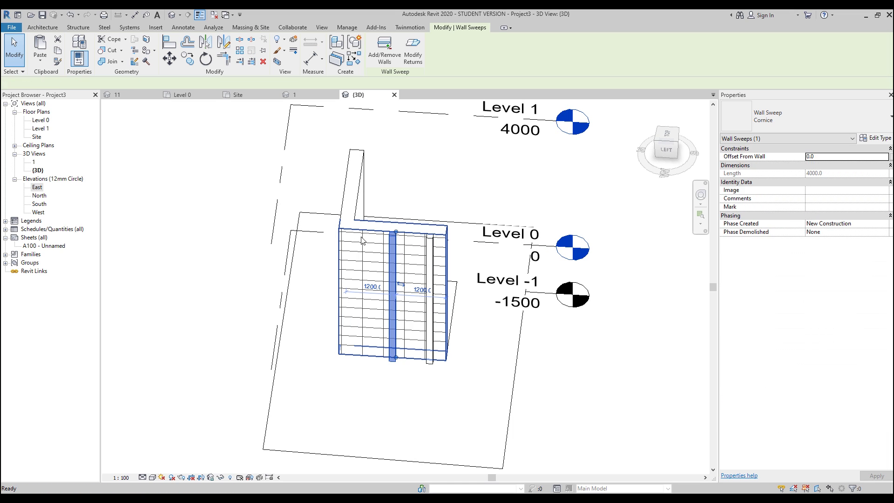
{"action": "left_click", "coordinate": [355, 235]}
{"action": "key", "text": "Escape"}
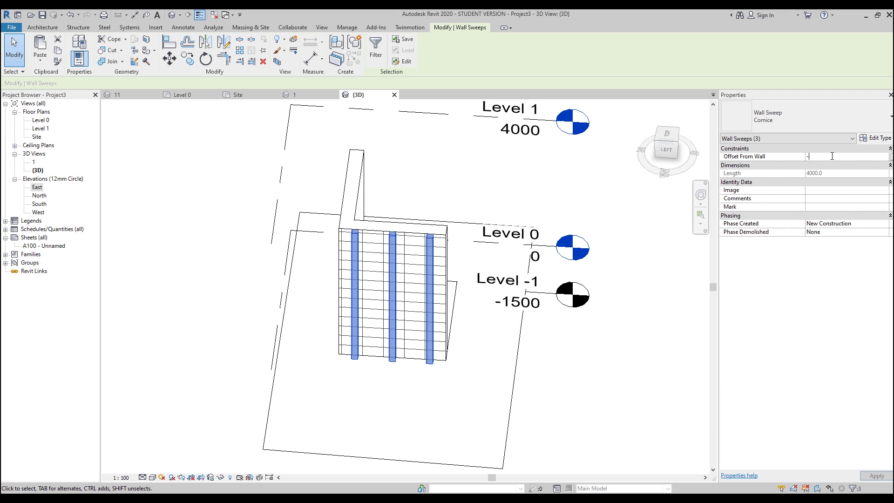
Step: Set the Offset From Wall of the left wall's three vertical sweeps to -250
{"action": "key", "text": "Return"}
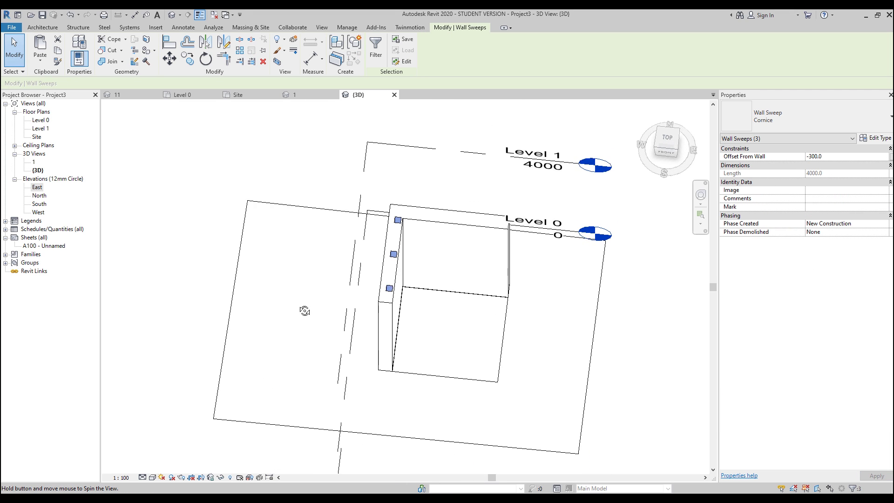
{"action": "type", "text": "-250"}
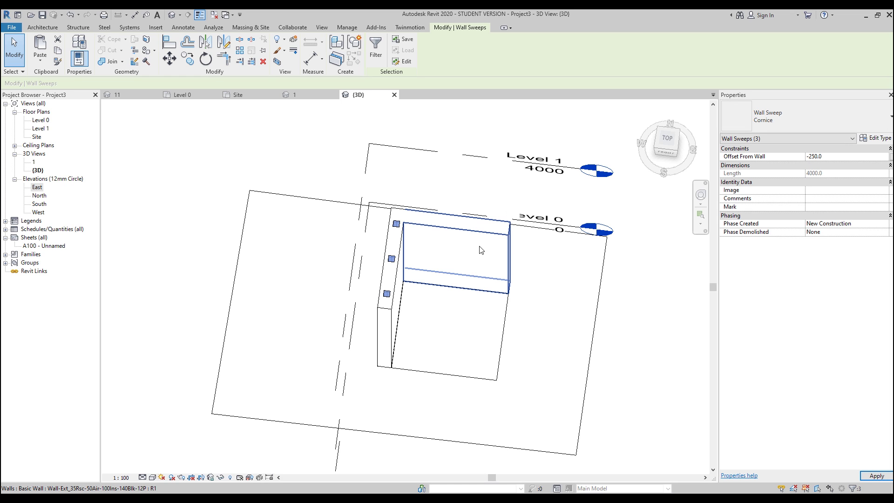
Step: Place three vertical Cornice wall sweeps spaced along the outer face of the upper right wall
{"action": "middle_click_drag", "start_coordinate": [479, 249], "coordinate": [293, 265], "text": "shift"}
{"action": "key", "text": "Return"}
{"action": "left_click", "coordinate": [295, 275]}
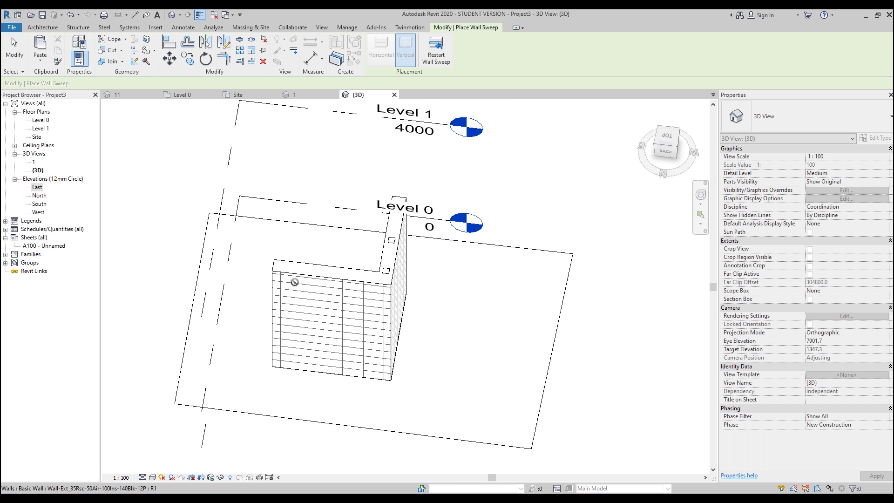
{"action": "key", "text": "Escape"}
{"action": "left_click", "coordinate": [294, 290]}
{"action": "left_click", "coordinate": [293, 290]}
{"action": "key", "text": "Return"}
{"action": "left_click", "coordinate": [322, 298]}
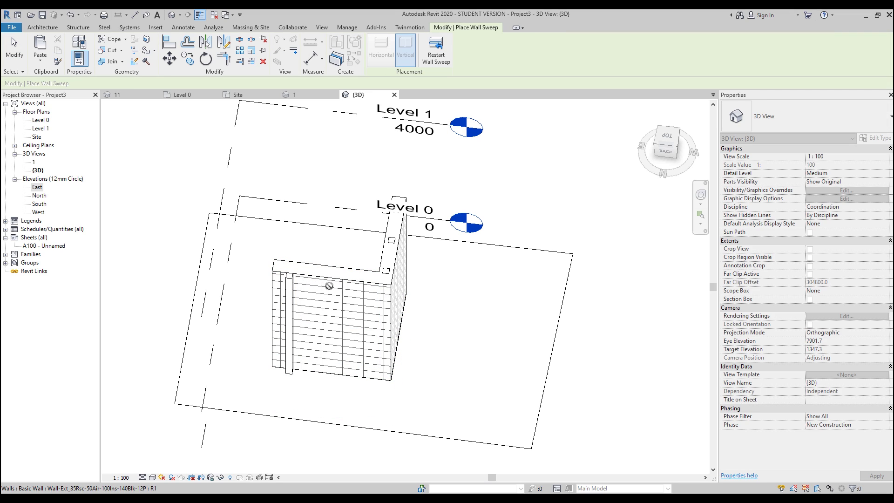
{"action": "left_click", "coordinate": [357, 300]}
{"action": "key", "text": "Escape"}
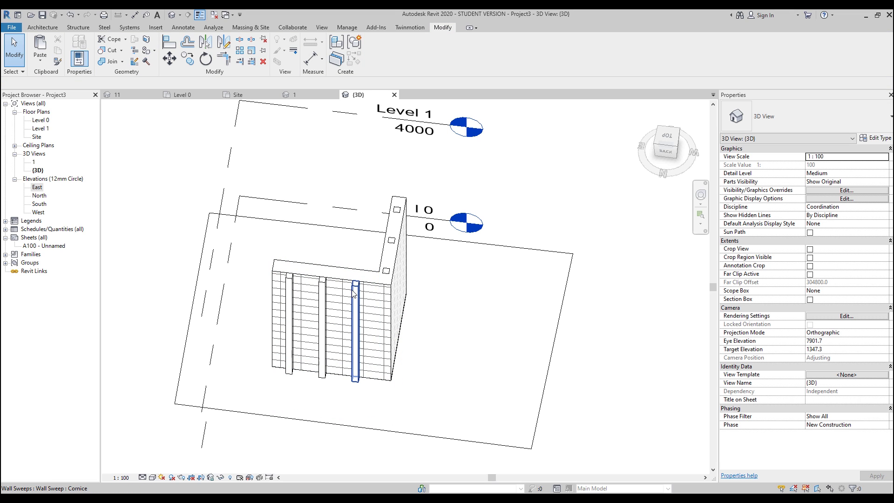
Step: Offset the right wall's three vertical sweeps into the wall, matching the sweeps in the left wall
{"action": "left_click", "coordinate": [355, 326]}
{"action": "left_click", "coordinate": [323, 326], "text": "ctrl"}
{"action": "left_click", "coordinate": [289, 326], "text": "ctrl"}
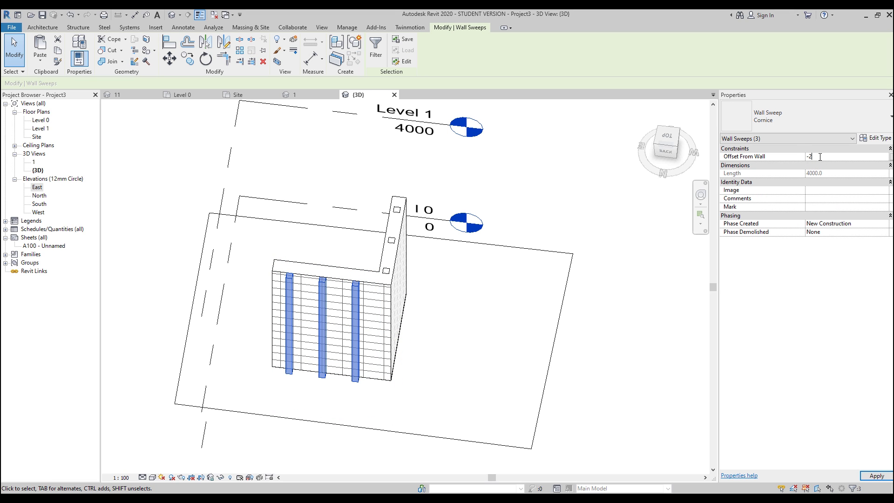
{"action": "middle_click_drag", "start_coordinate": [543, 231], "coordinate": [419, 261], "text": "shift"}
{"action": "key", "text": "Escape"}
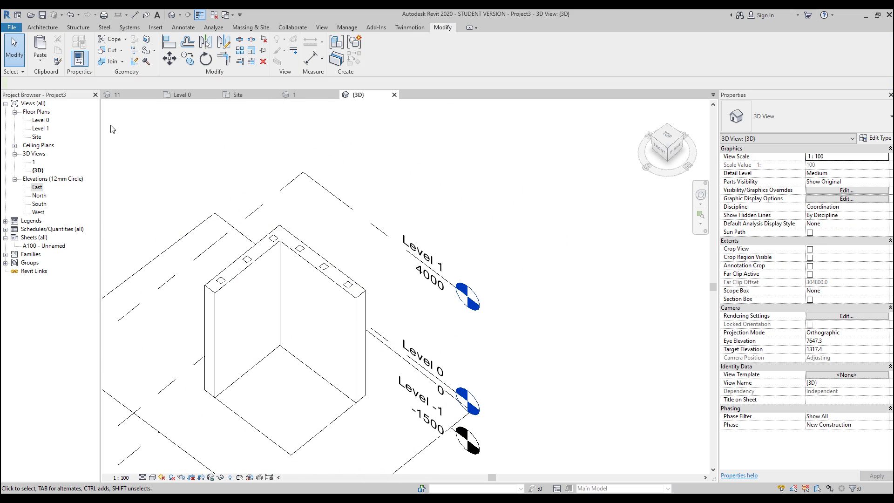
Step: Place two horizontal Cornice wall sweeps at different heights around the outer faces of both upper walls
{"action": "left_click", "coordinate": [252, 273]}
{"action": "key", "text": "Return"}
{"action": "middle_click_drag", "start_coordinate": [306, 256], "coordinate": [412, 120], "text": "shift"}
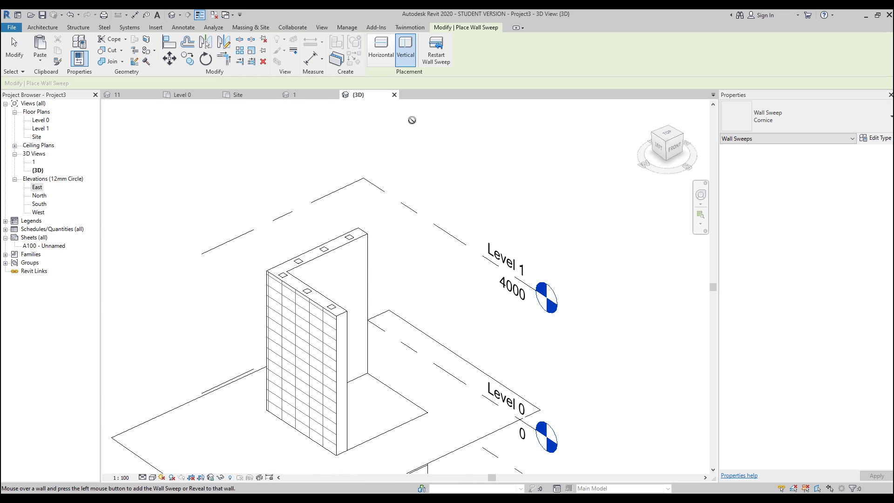
{"action": "left_click", "coordinate": [326, 355]}
{"action": "middle_click_drag", "start_coordinate": [326, 355], "coordinate": [354, 326], "text": "shift"}
{"action": "left_click", "coordinate": [378, 294]}
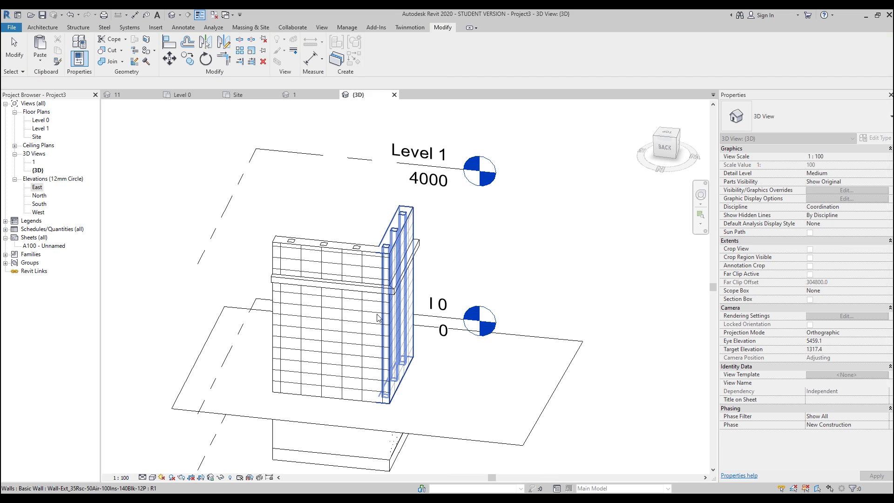
{"action": "left_click", "coordinate": [371, 356]}
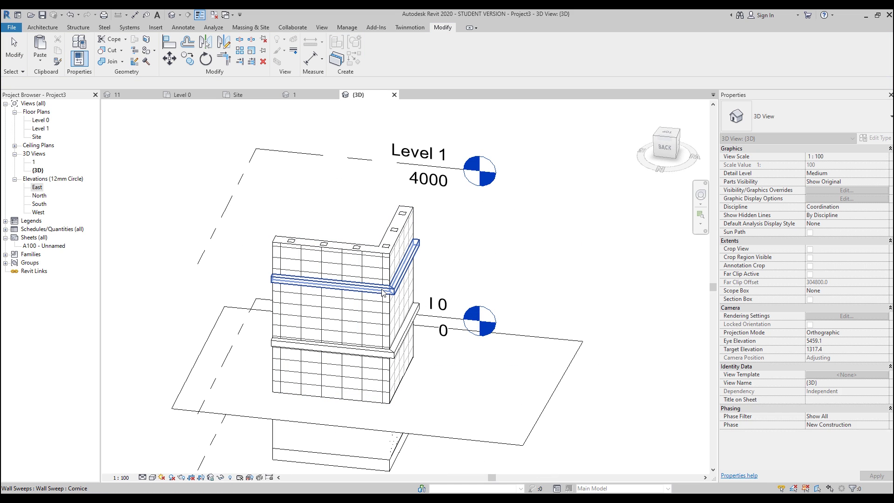
Step: Offset both horizontal sweeps into the walls with a negative Offset From Wall, in line with the vertical sweeps
{"action": "left_click", "coordinate": [371, 356], "text": "ctrl"}
{"action": "left_click", "coordinate": [835, 160]}
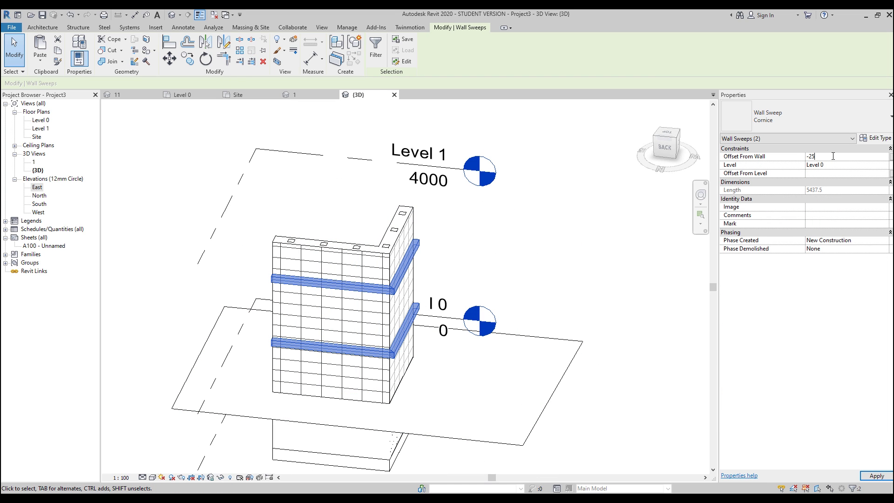
{"action": "middle_click_drag", "start_coordinate": [467, 258], "coordinate": [514, 175], "text": "shift"}
{"action": "key", "text": "Escape"}
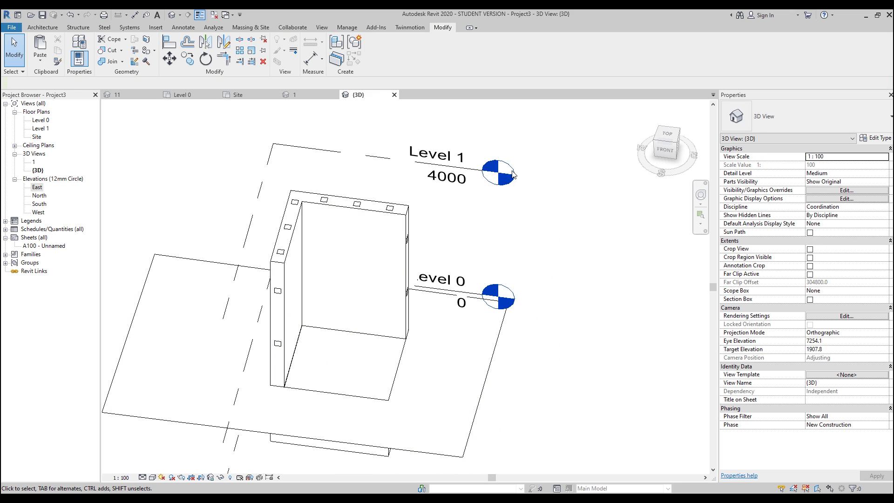
Step: Close the default 3D view and set view 1's visual style to Shaded
{"action": "left_click", "coordinate": [394, 95]}
{"action": "left_click", "coordinate": [152, 477]}
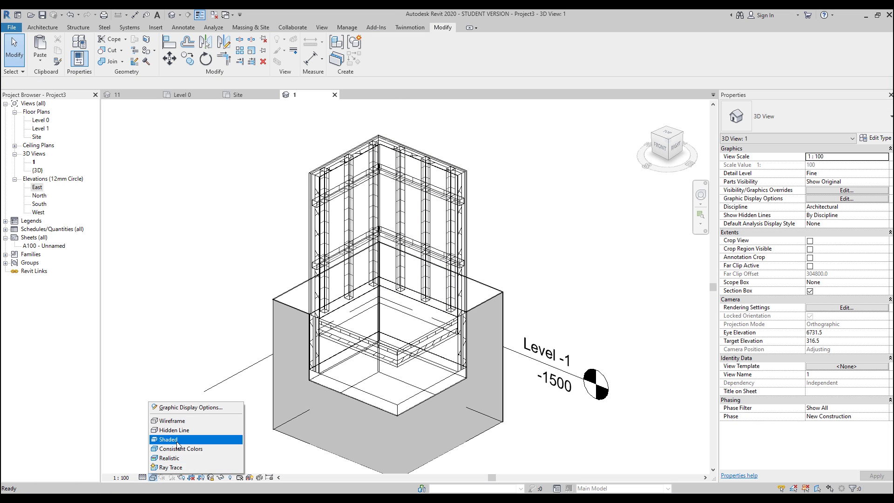
{"action": "left_click", "coordinate": [182, 440]}
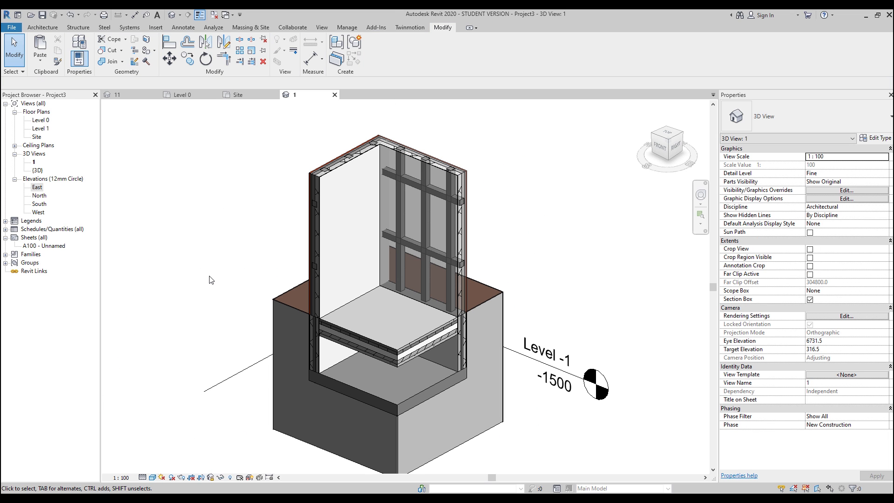
Step: Change the Cornice wall sweep type's profile to Profiles_Handrail_Rectangular : 50x50mm
{"action": "left_click", "coordinate": [440, 256]}
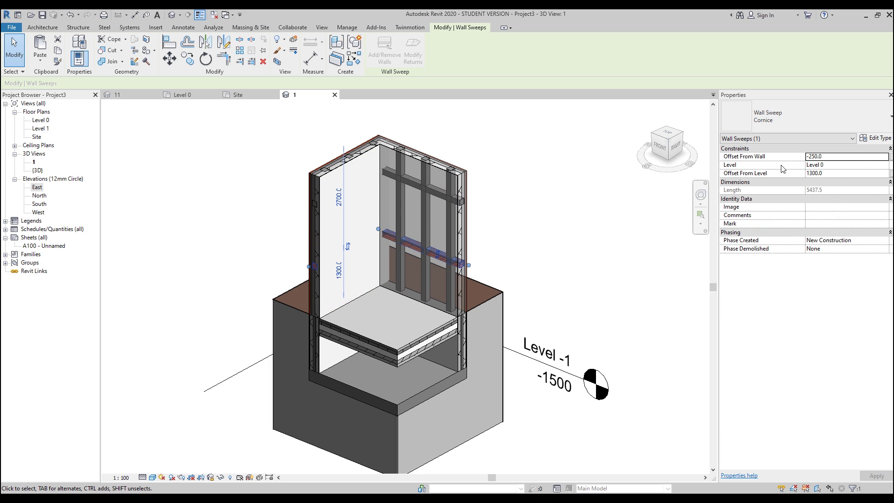
{"action": "left_click", "coordinate": [878, 139]}
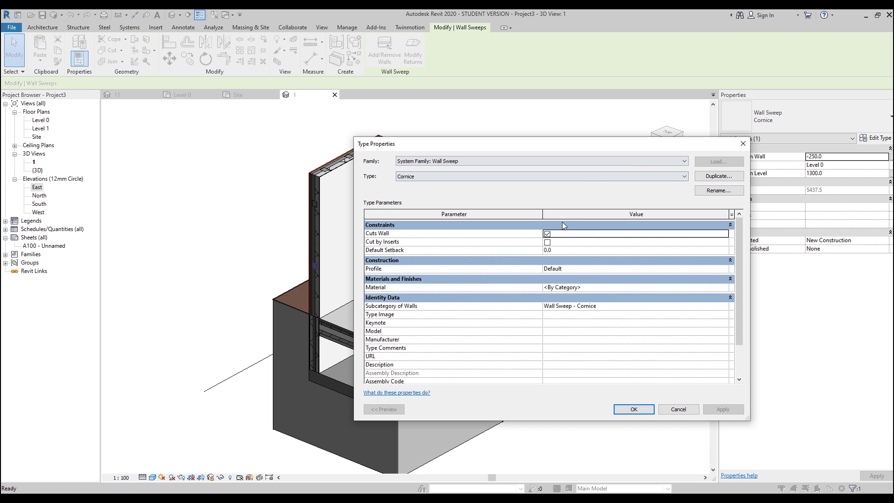
{"action": "scroll", "coordinate": [534, 278], "scroll_direction": "down", "scroll_amount": 2}
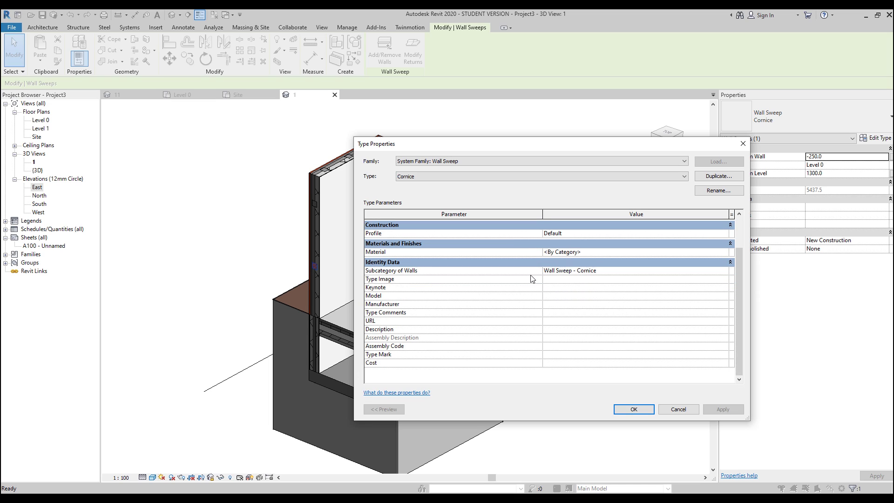
{"action": "scroll", "coordinate": [466, 292], "scroll_direction": "up", "scroll_amount": 2}
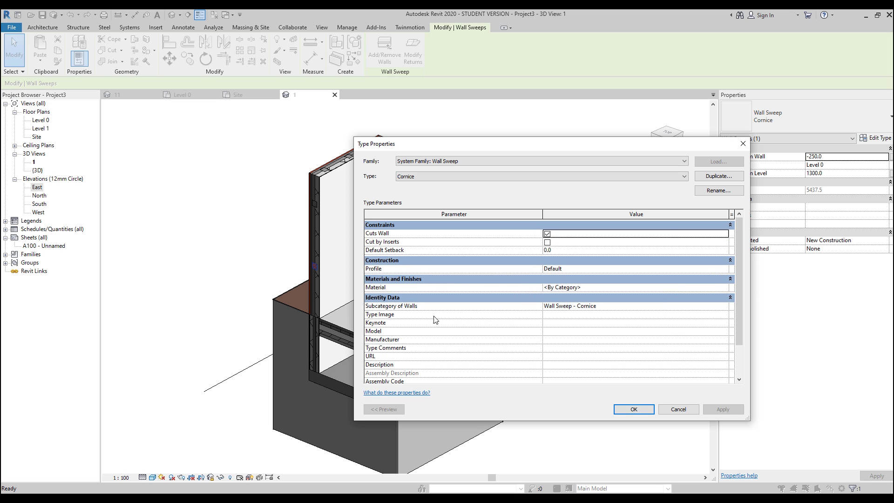
{"action": "left_click", "coordinate": [721, 269]}
{"action": "left_click", "coordinate": [724, 270]}
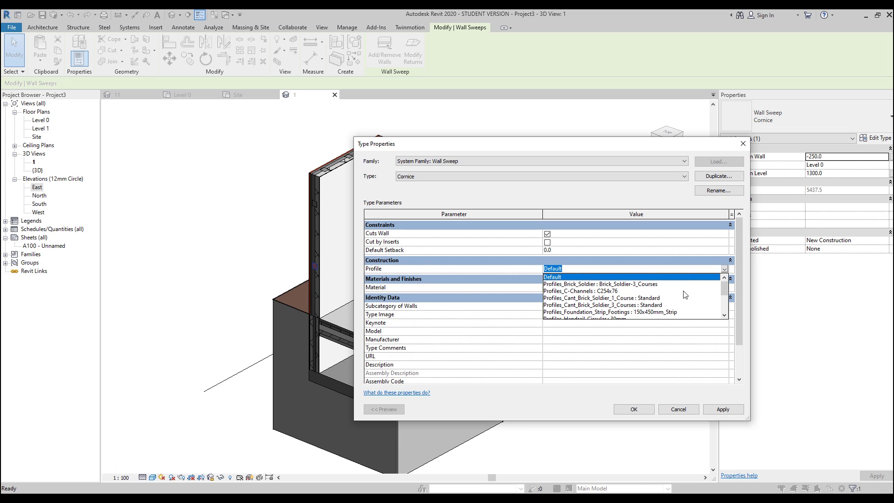
{"action": "scroll", "coordinate": [678, 297], "scroll_direction": "down", "scroll_amount": 2}
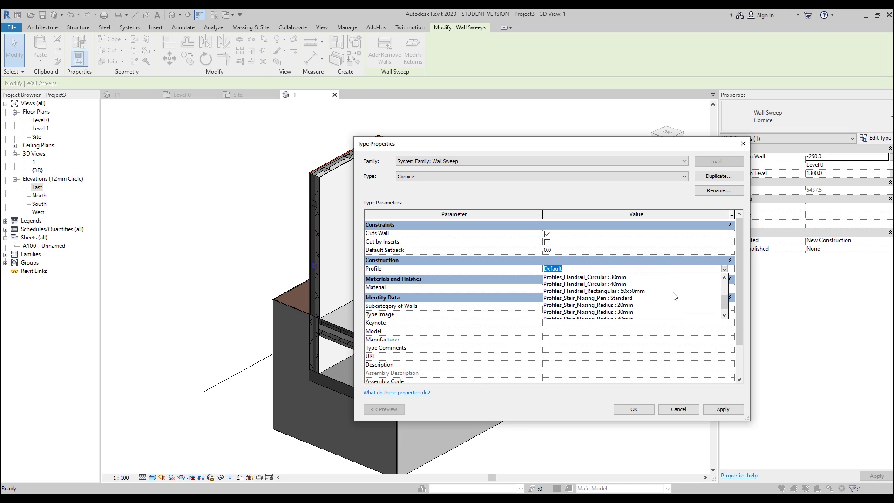
{"action": "left_click", "coordinate": [632, 291]}
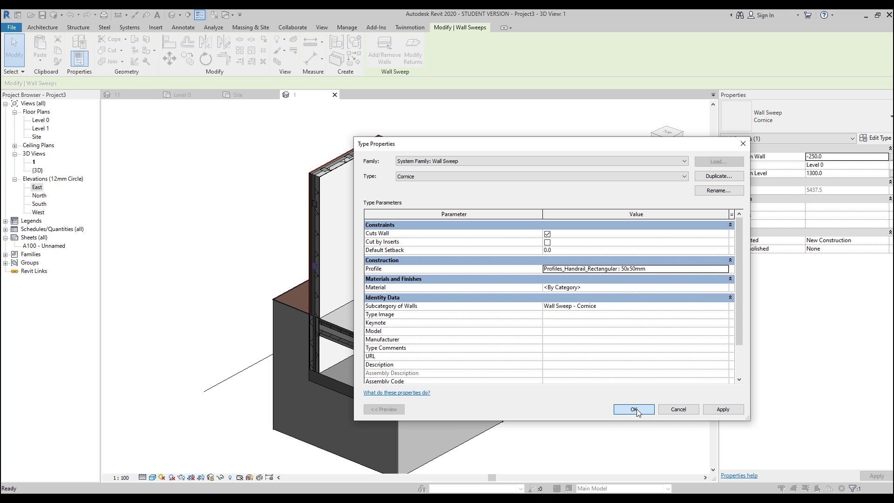
{"action": "left_click", "coordinate": [636, 409]}
{"action": "left_click", "coordinate": [592, 292]}
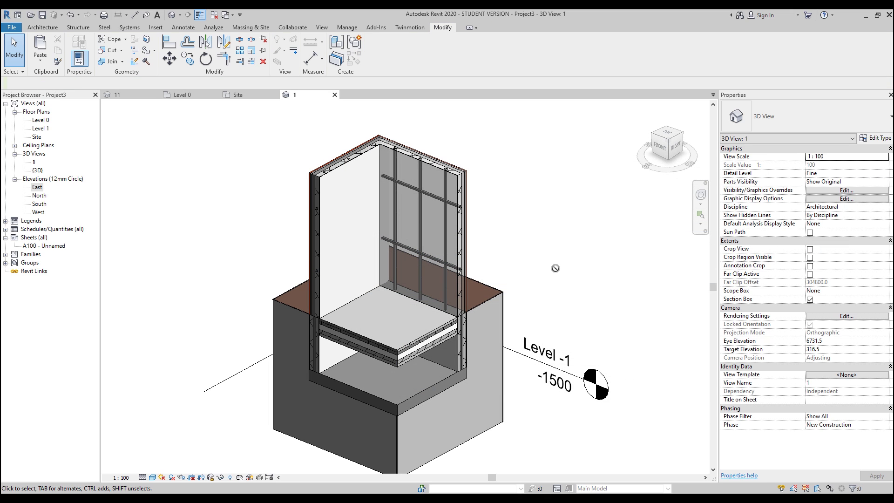
Step: Change both below-ground walls to the Wall-Fnd_440Blk type
{"action": "mouse_move", "coordinate": [554, 270]}
{"action": "middle_mouse_down", "text": "shift"}
{"action": "mouse_move", "coordinate": [565, 279]}
{"action": "mouse_move", "coordinate": [431, 282]}
{"action": "mouse_move", "coordinate": [664, 219]}
{"action": "mouse_move", "coordinate": [608, 276]}
{"action": "middle_mouse_up", "text": "shift"}
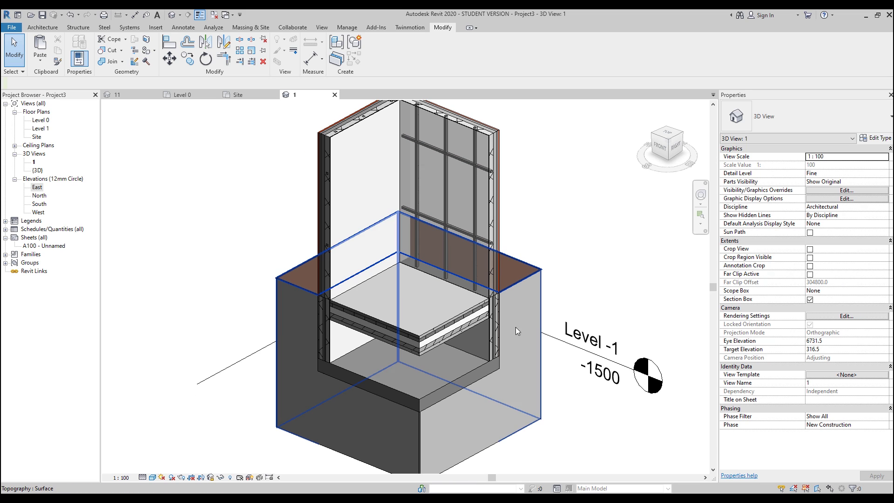
{"action": "left_click", "coordinate": [358, 353]}
{"action": "left_click", "coordinate": [337, 352], "text": "ctrl"}
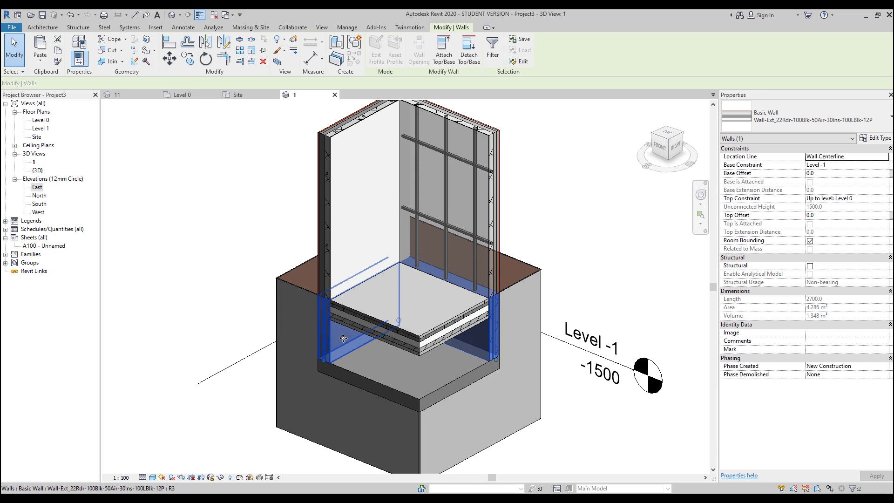
{"action": "left_click", "coordinate": [773, 126]}
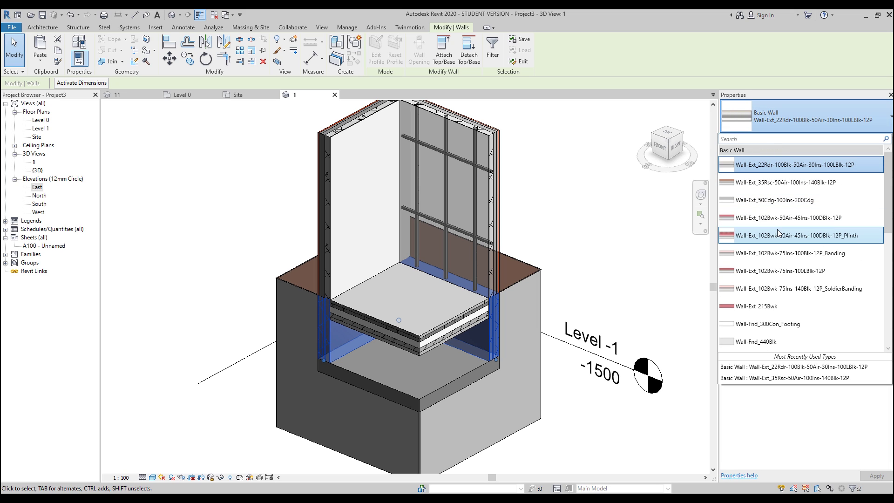
{"action": "left_click", "coordinate": [767, 344]}
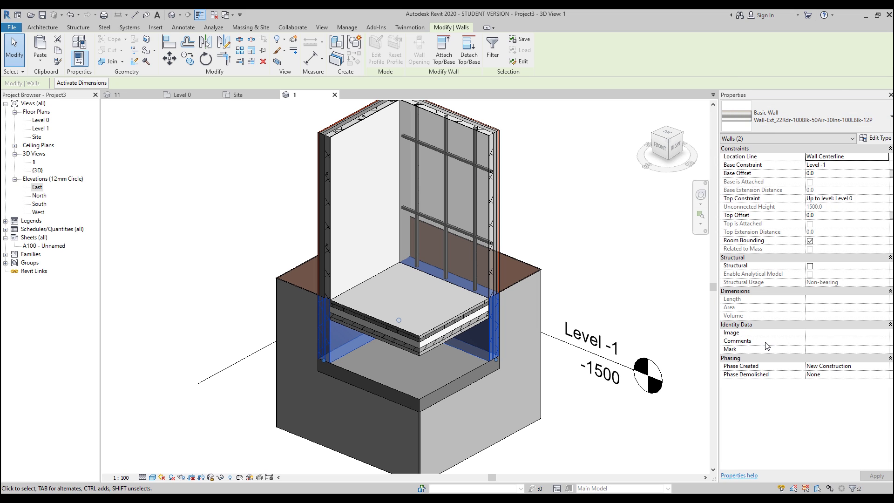
{"action": "left_click", "coordinate": [653, 304]}
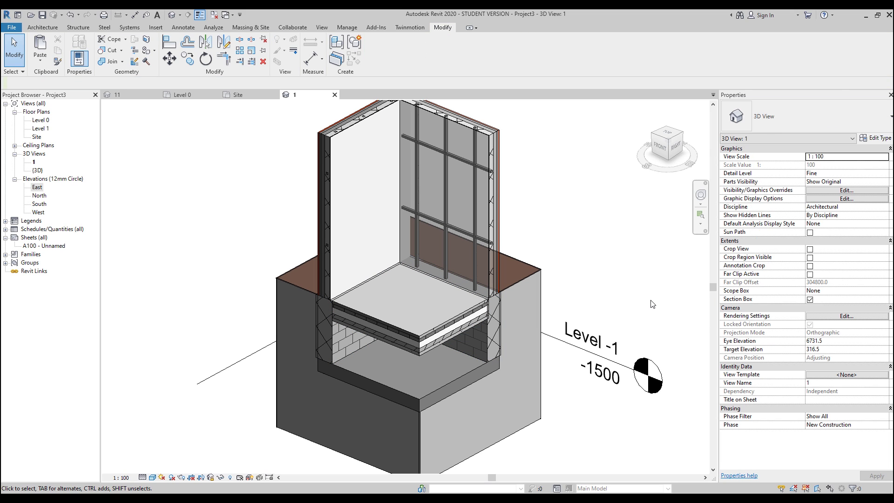
Step: Set the location line of both below-ground walls to Finish Face: Exterior
{"action": "left_click", "coordinate": [492, 332]}
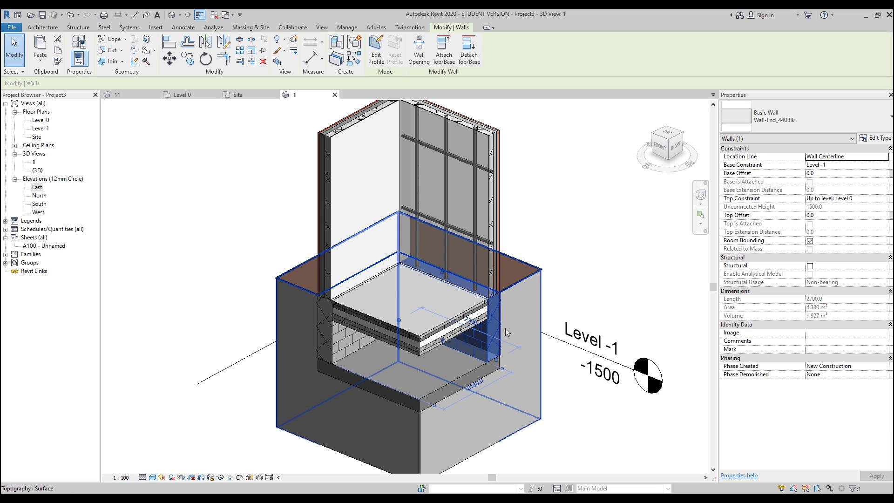
{"action": "left_click", "coordinate": [505, 328]}
{"action": "left_click", "coordinate": [494, 326]}
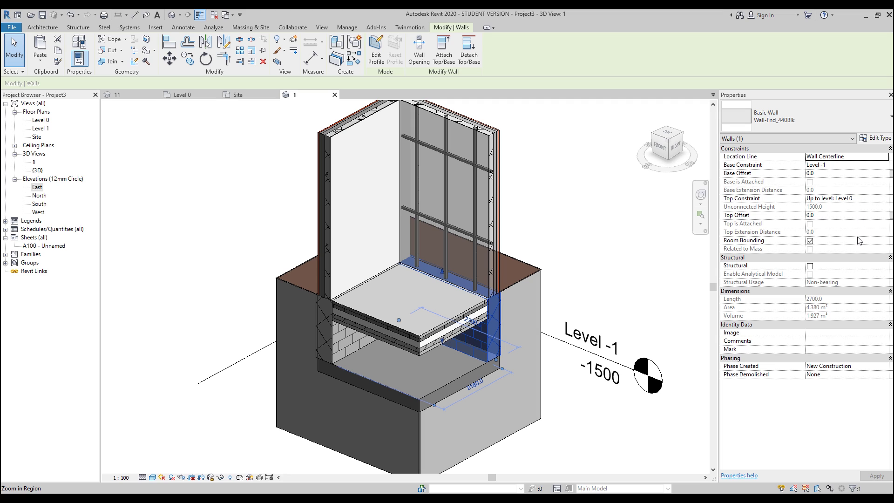
{"action": "left_click", "coordinate": [884, 157]}
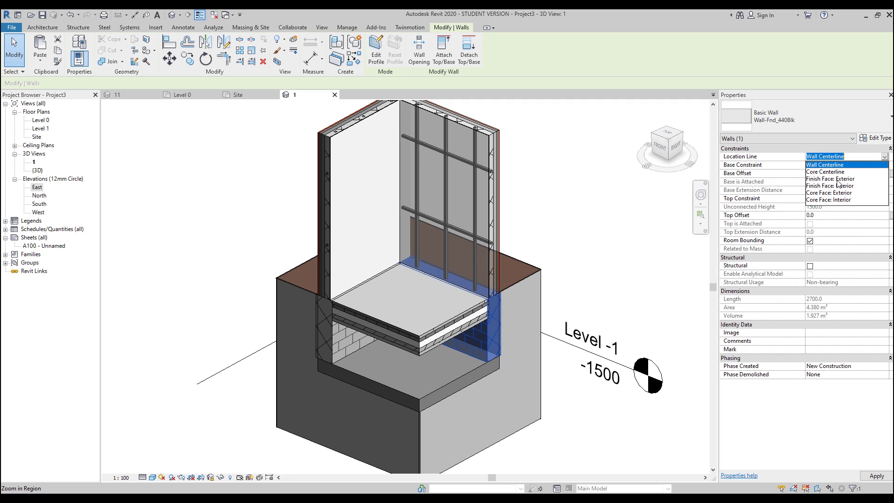
{"action": "left_click", "coordinate": [837, 179]}
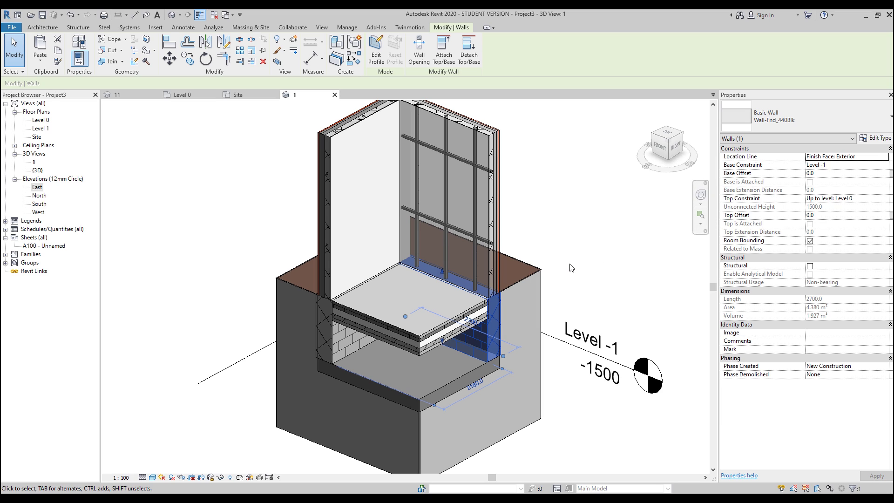
{"action": "left_click", "coordinate": [339, 326]}
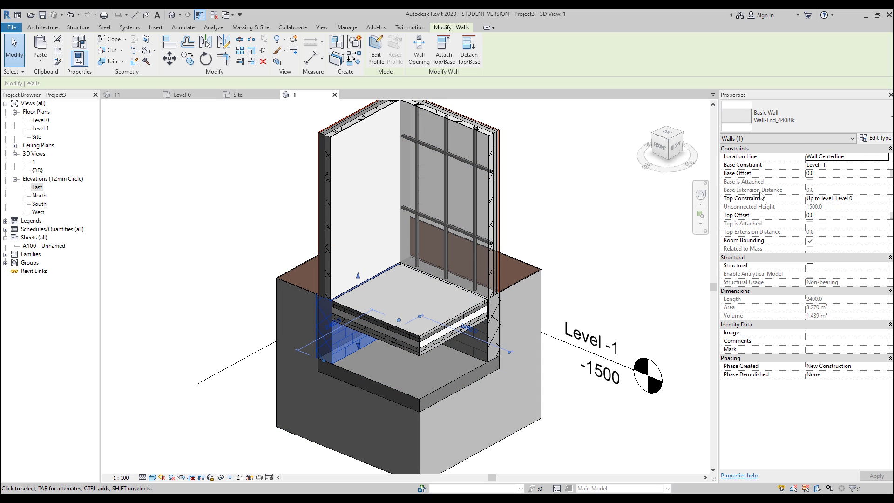
{"action": "left_click", "coordinate": [884, 157]}
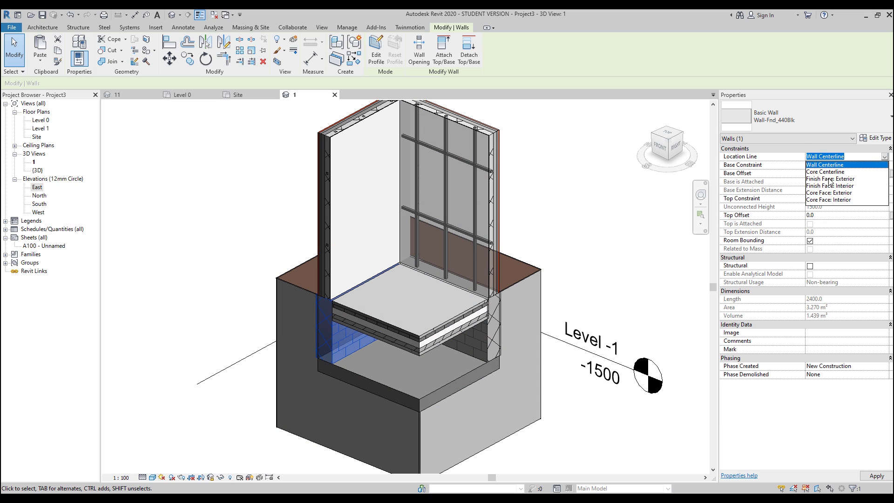
{"action": "left_click", "coordinate": [823, 180]}
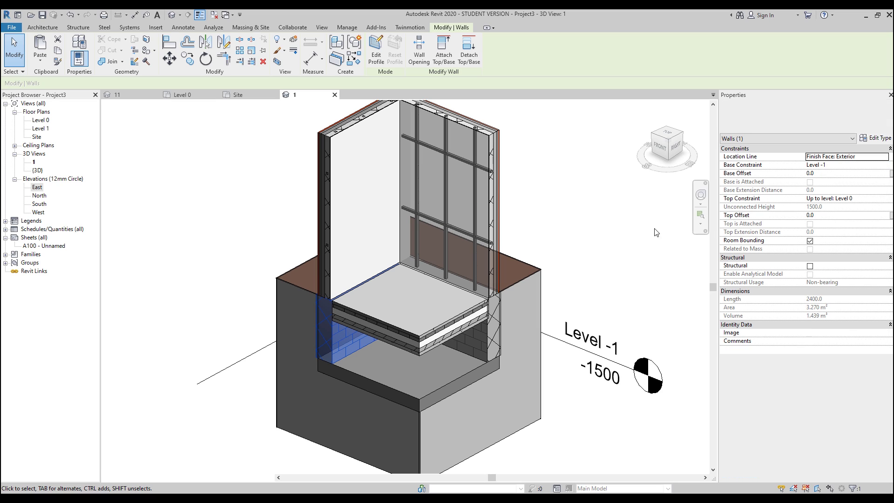
{"action": "left_click", "coordinate": [641, 236]}
Step: Align the outer faces of both below-ground walls with the exterior faces of the upper walls
{"action": "key", "text": "a"}
{"action": "key", "text": "l"}
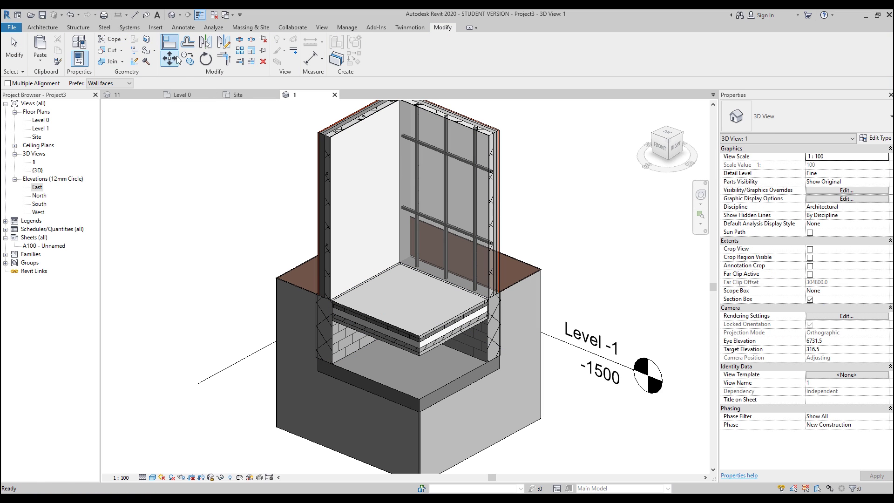
{"action": "left_click", "coordinate": [320, 137]}
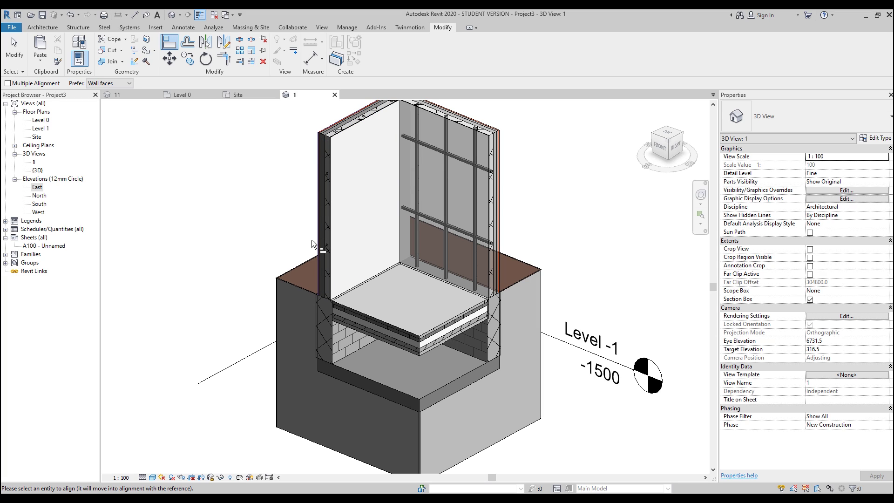
{"action": "left_click", "coordinate": [315, 314]}
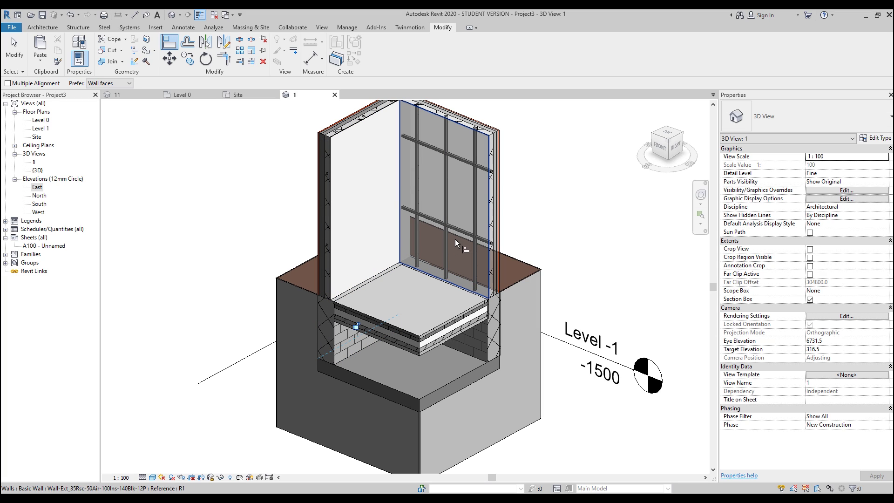
{"action": "left_click", "coordinate": [493, 242]}
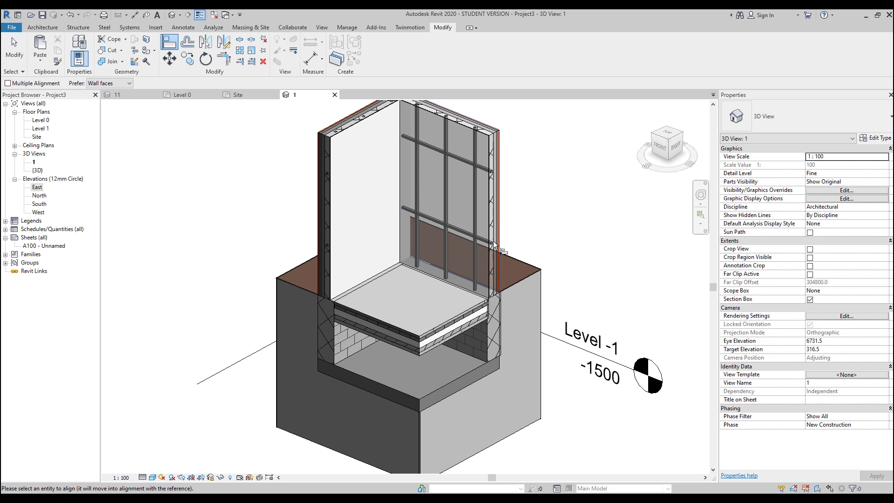
{"action": "left_click", "coordinate": [502, 300]}
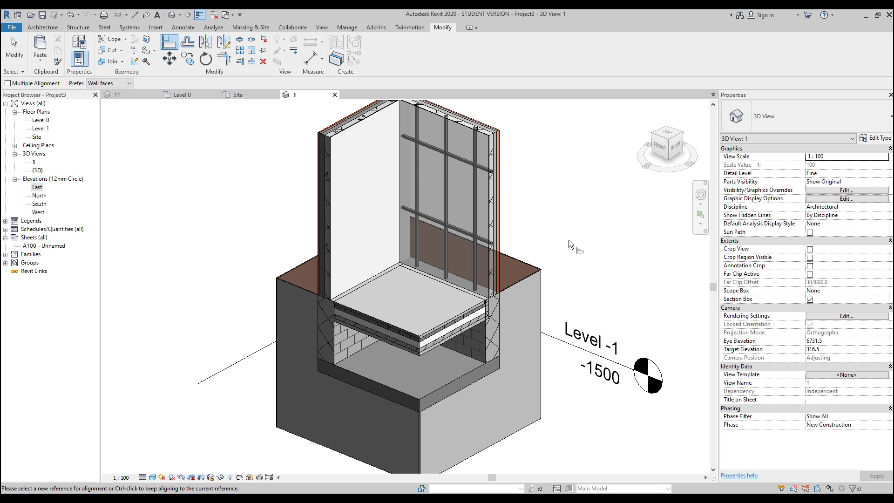
{"action": "middle_click_drag", "start_coordinate": [577, 272], "coordinate": [575, 251]}
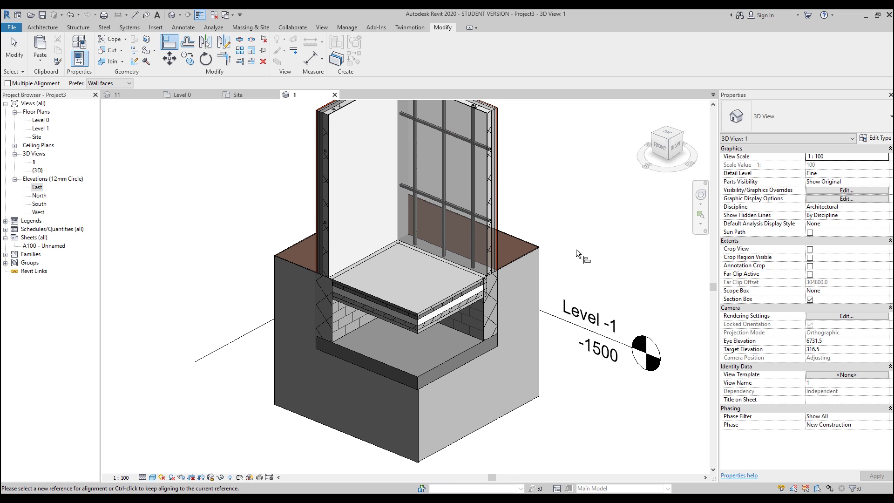
{"action": "key", "text": "Escape"}
Step: Start a new floor on Level 0 using the Floor_Timber_22Cbd-225Joist type
{"action": "scroll", "coordinate": [373, 290], "scroll_direction": "up", "scroll_amount": 5}
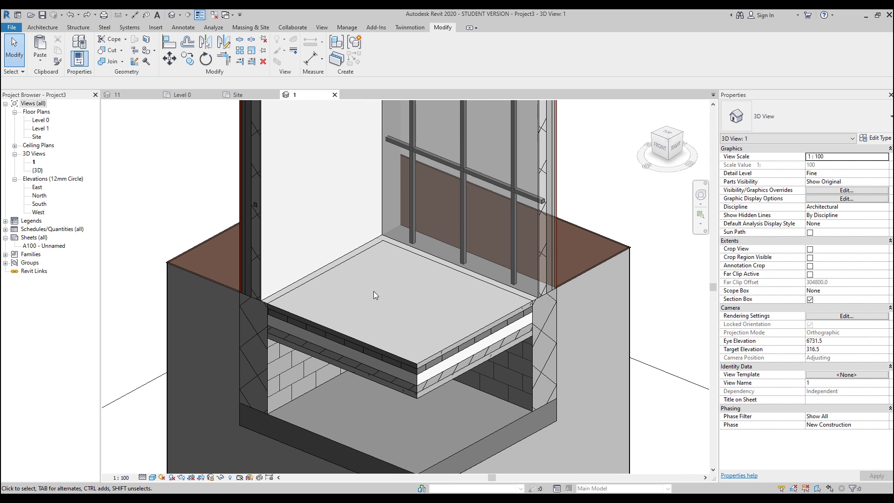
{"action": "left_click", "coordinate": [43, 27]}
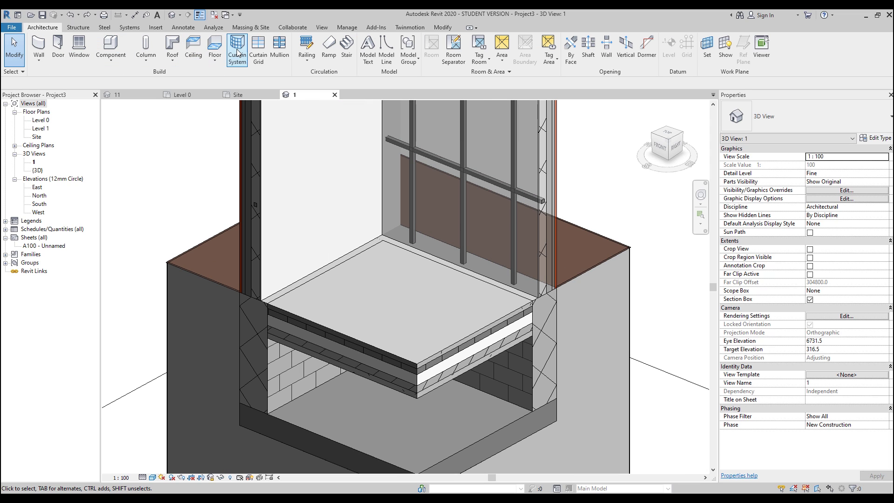
{"action": "left_click", "coordinate": [208, 45]}
{"action": "left_click", "coordinate": [805, 117]}
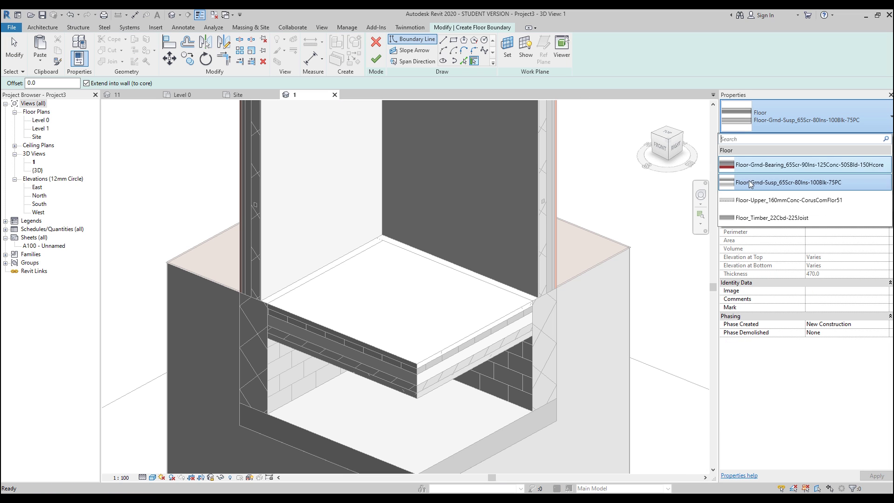
{"action": "left_click", "coordinate": [770, 218]}
Step: Thin the floor type's timber joist layer to give a total thickness of 47 mm, and turn off its structural material setting
{"action": "left_click", "coordinate": [875, 139]}
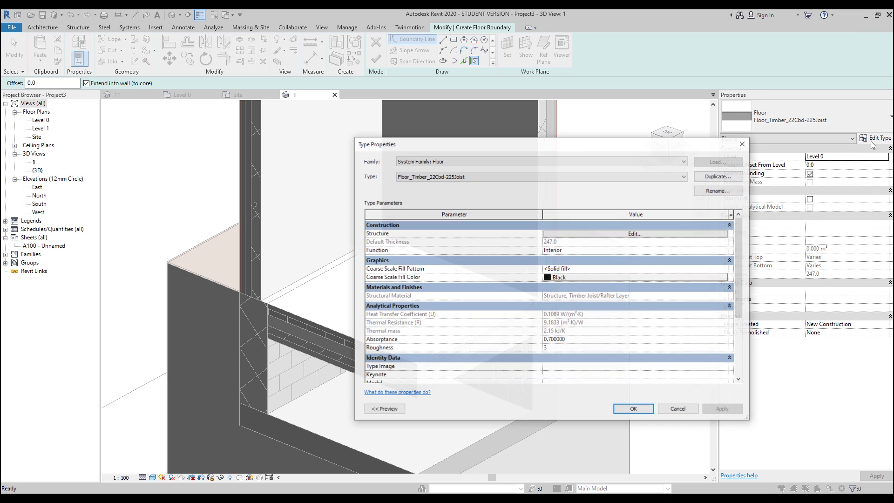
{"action": "left_click", "coordinate": [582, 235]}
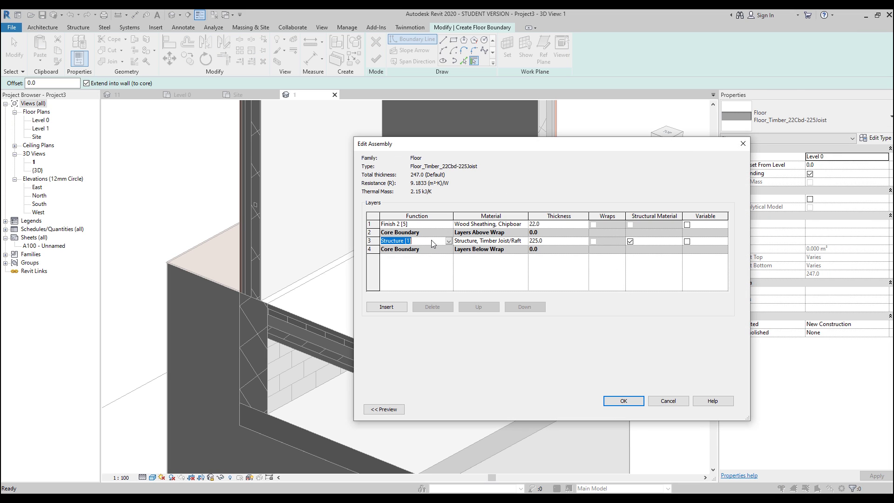
{"action": "left_click", "coordinate": [550, 242]}
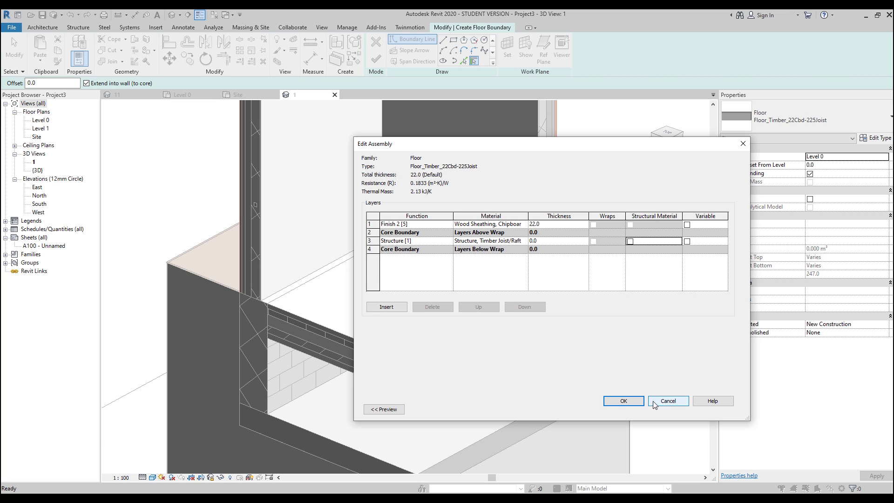
{"action": "left_click", "coordinate": [623, 401]}
{"action": "left_click", "coordinate": [500, 265]}
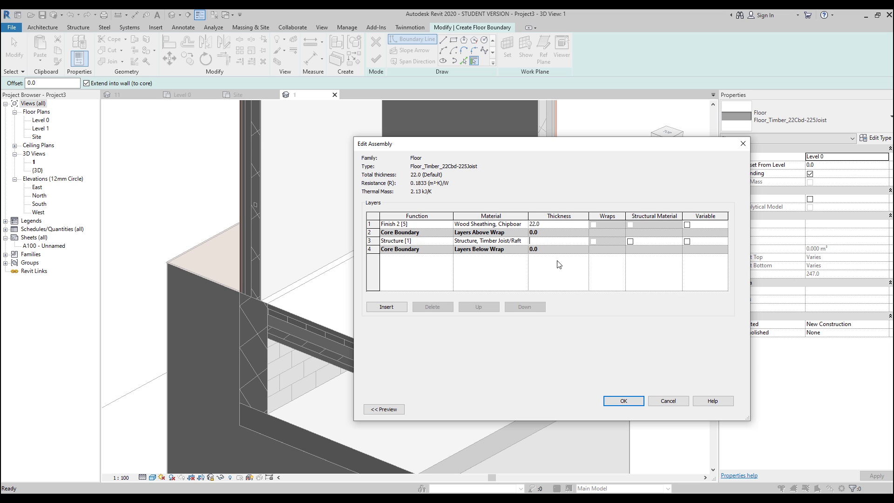
{"action": "left_click", "coordinate": [634, 409]}
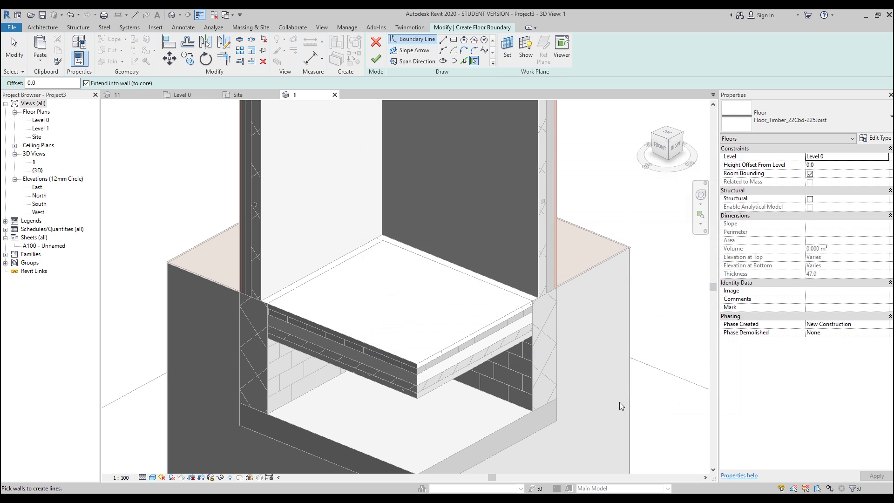
Step: Draw a rectangular floor boundary about 2466 by 2226 mm over the existing floor, corner to corner, and finish the floor
{"action": "left_click", "coordinate": [454, 40]}
{"action": "left_click", "coordinate": [381, 239]}
{"action": "left_click", "coordinate": [423, 364]}
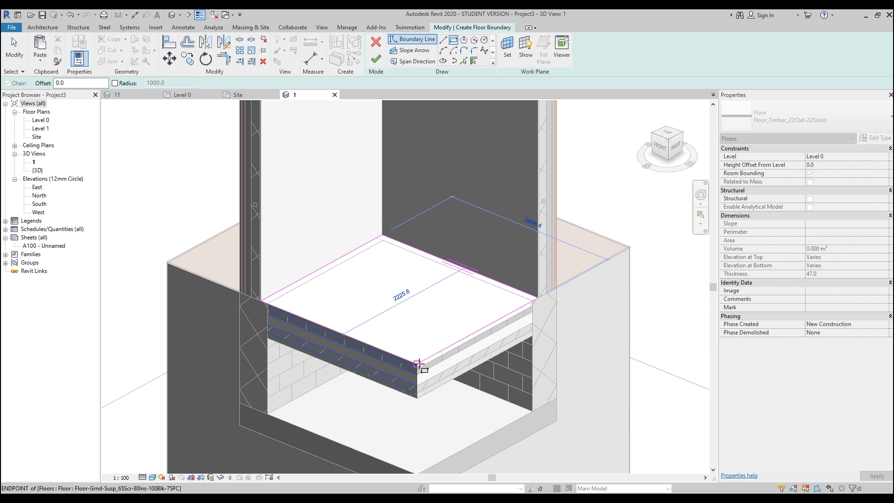
{"action": "left_click", "coordinate": [376, 58]}
{"action": "left_click", "coordinate": [470, 261]}
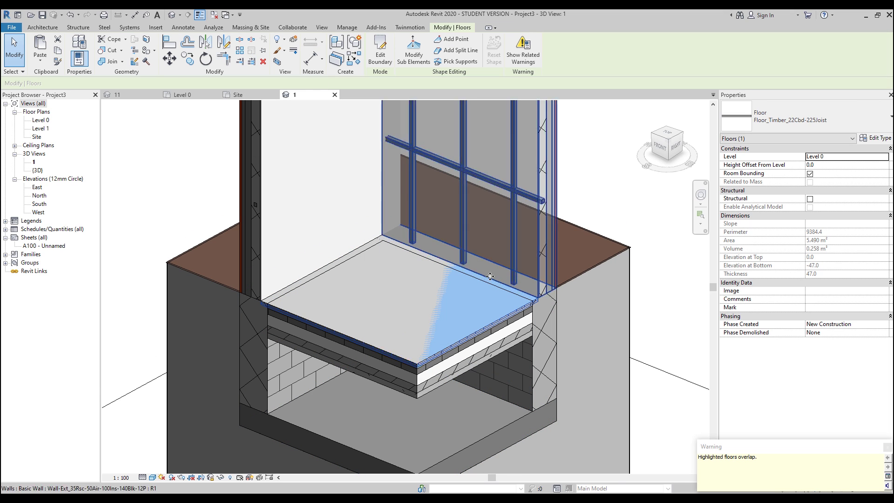
Step: Raise the new timber floor's height offset from Level 0, trying 25 mm first, until it rests on top of the existing floor
{"action": "left_click", "coordinate": [819, 165]}
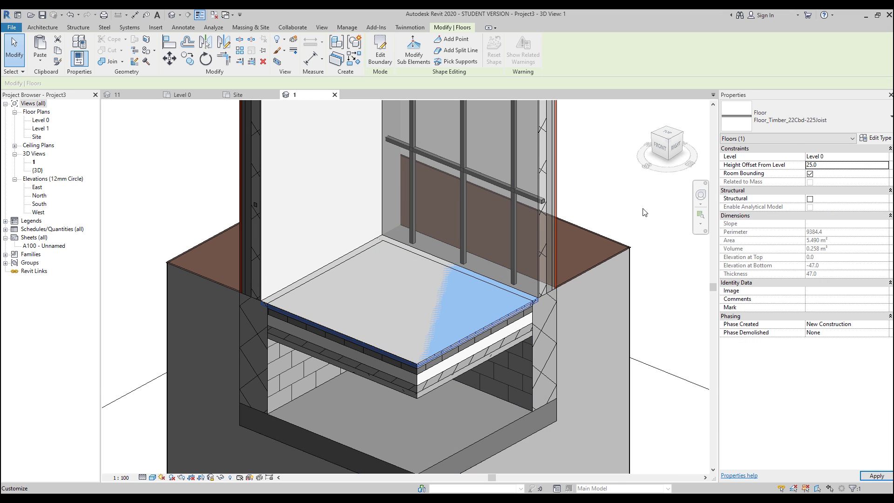
{"action": "left_click", "coordinate": [829, 165]}
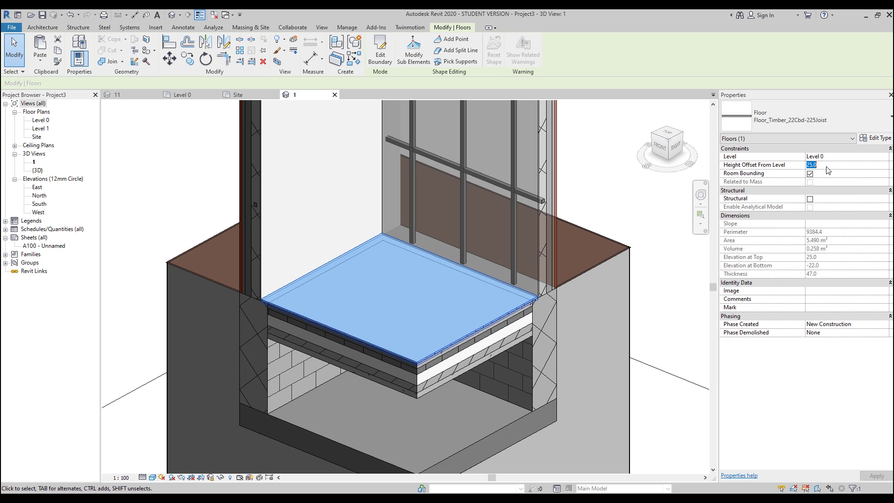
{"action": "key", "text": "Escape"}
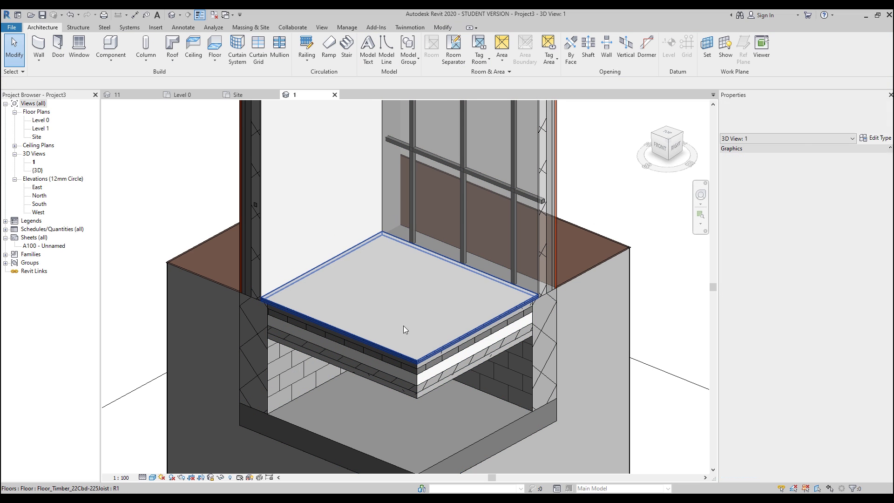
Step: Preview the section in the Realistic visual style and return it to the shaded style
{"action": "left_click", "coordinate": [152, 478]}
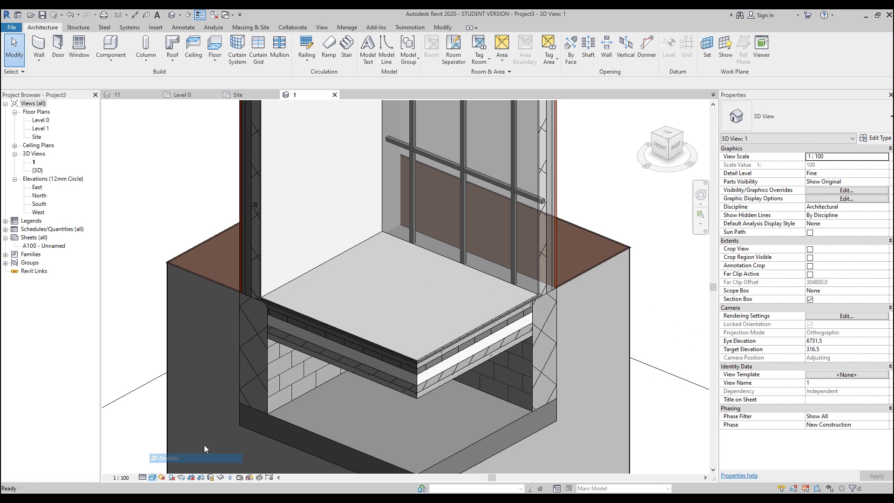
{"action": "left_click", "coordinate": [177, 458]}
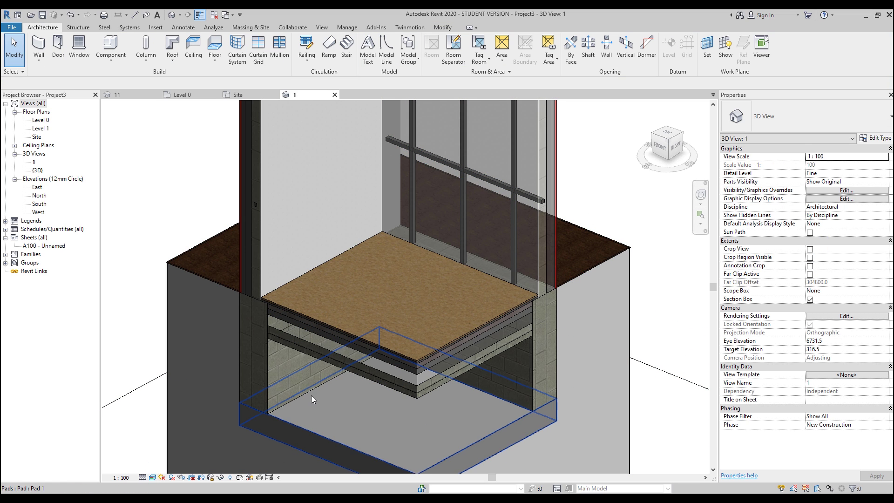
{"action": "left_click", "coordinate": [153, 478]}
{"action": "left_click", "coordinate": [205, 432]}
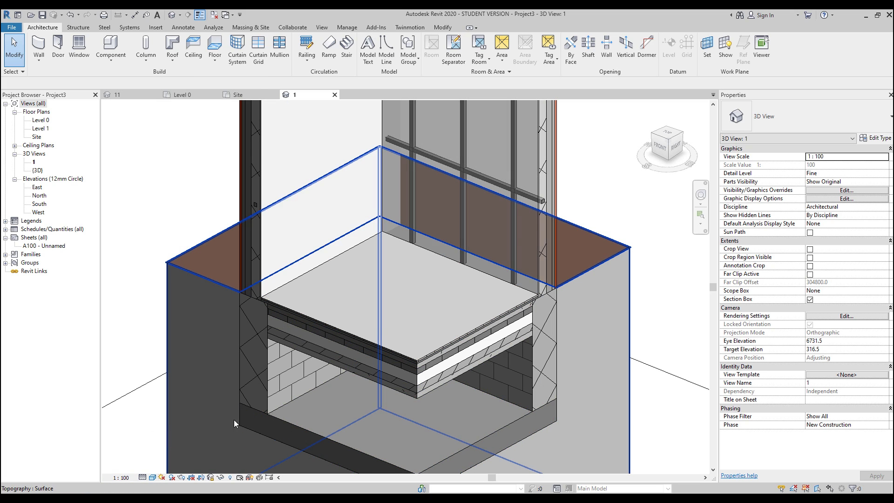
Step: Start an in-place model in the Walls category, keeping the name Walls 1
{"action": "left_click", "coordinate": [110, 47]}
{"action": "left_click", "coordinate": [398, 51]}
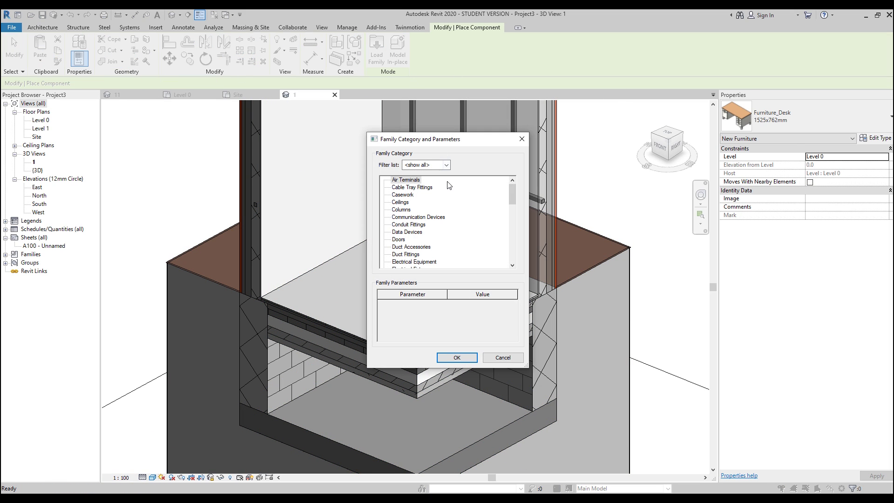
{"action": "left_click_drag", "start_coordinate": [513, 200], "coordinate": [431, 255]}
{"action": "left_click", "coordinate": [457, 357]}
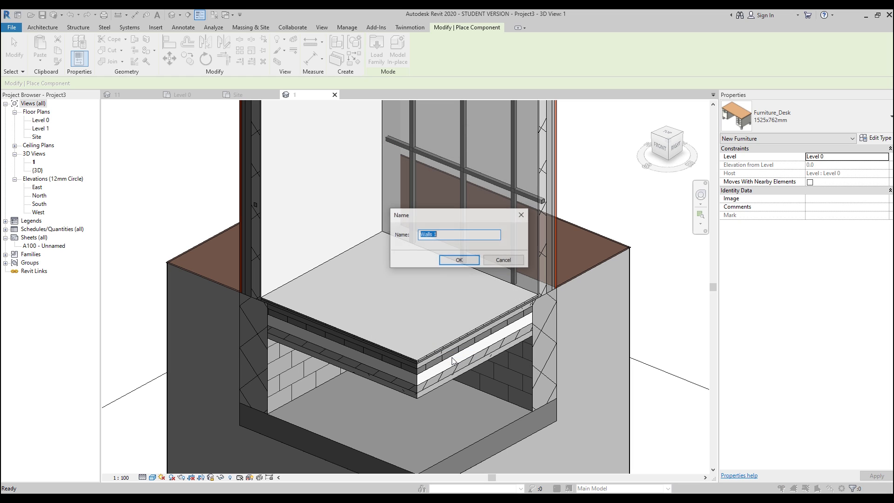
{"action": "left_click", "coordinate": [468, 260]}
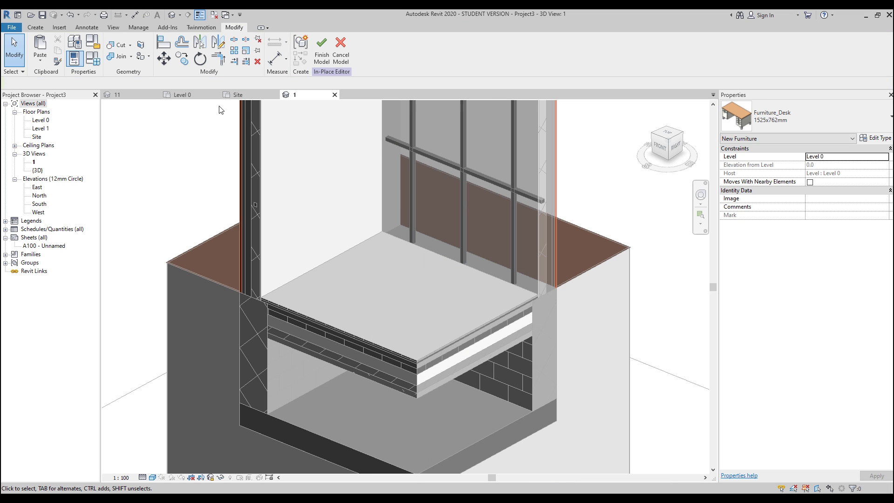
Step: Start a sweep and pick its path along the timber floor's top edges where they meet the two walls
{"action": "left_click", "coordinate": [36, 27]}
{"action": "left_click", "coordinate": [142, 49]}
{"action": "left_click", "coordinate": [413, 60]}
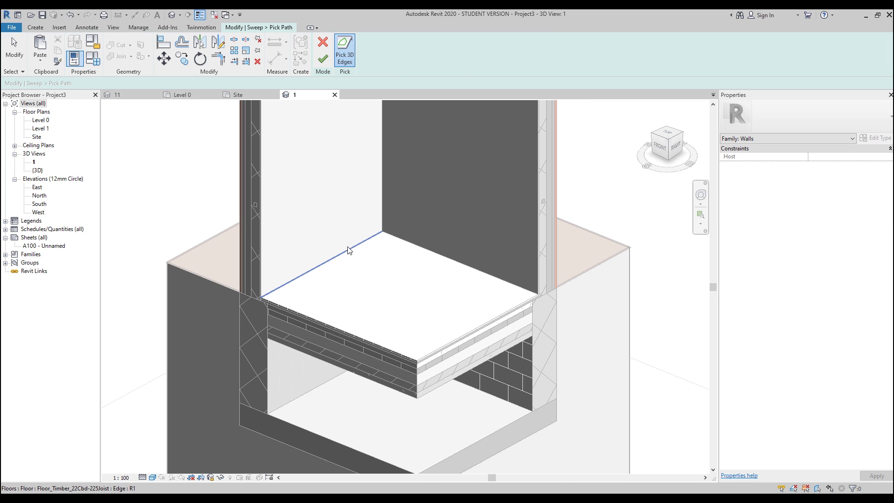
{"action": "left_click", "coordinate": [322, 59]}
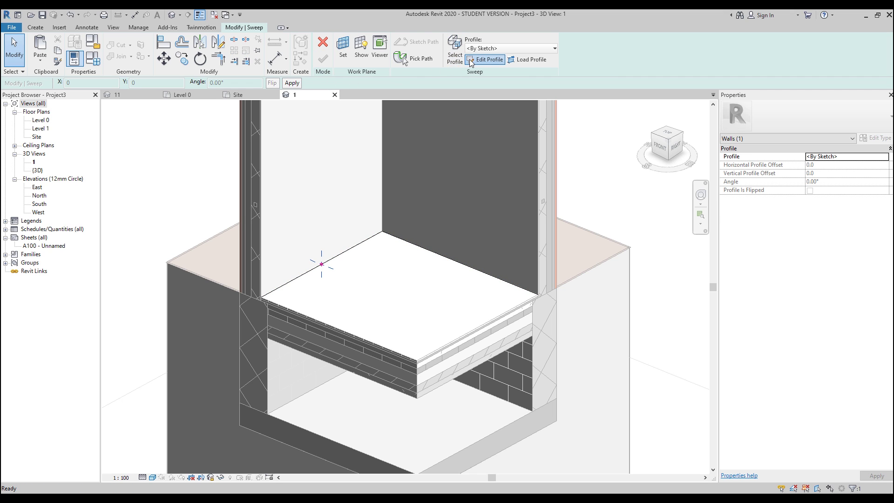
Step: Sketch a right-angled triangular sweep profile about 63 mm tall at the path origin, working in the front orientation of the {3D} view
{"action": "left_click", "coordinate": [478, 60]}
{"action": "double_click", "coordinate": [37, 170]}
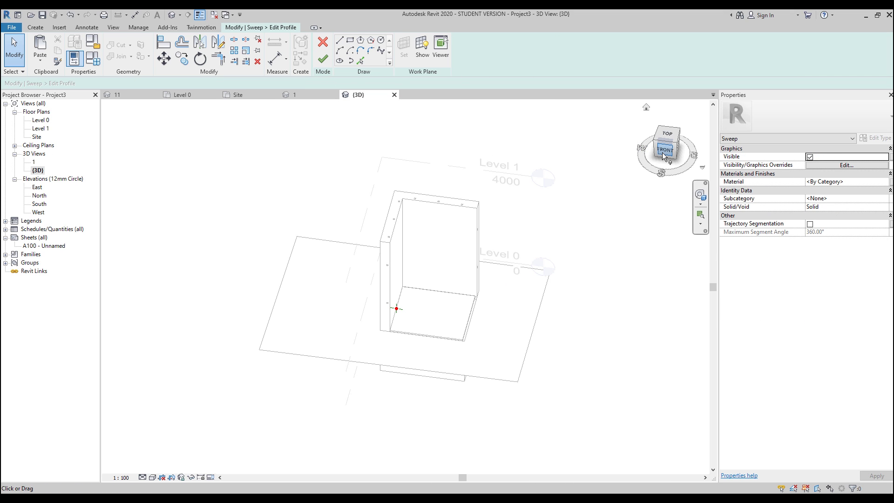
{"action": "scroll", "coordinate": [401, 318], "scroll_direction": "up", "scroll_amount": 10}
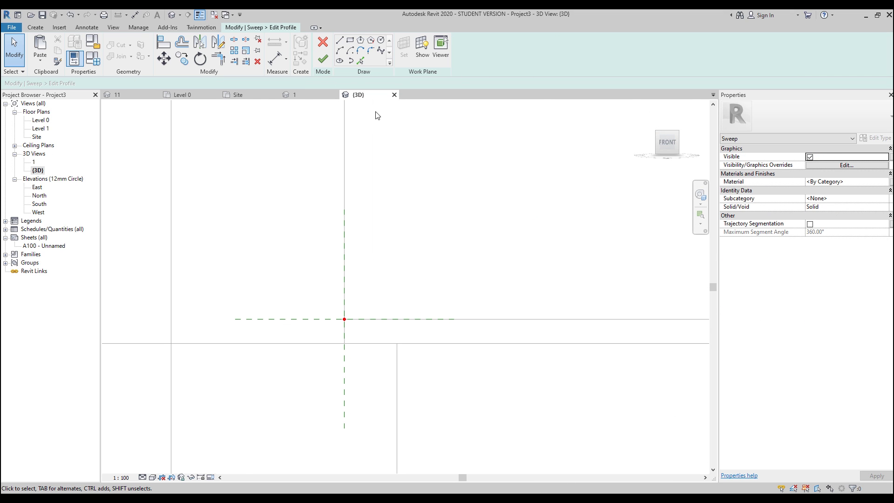
{"action": "left_click", "coordinate": [341, 46]}
{"action": "left_click", "coordinate": [344, 319]}
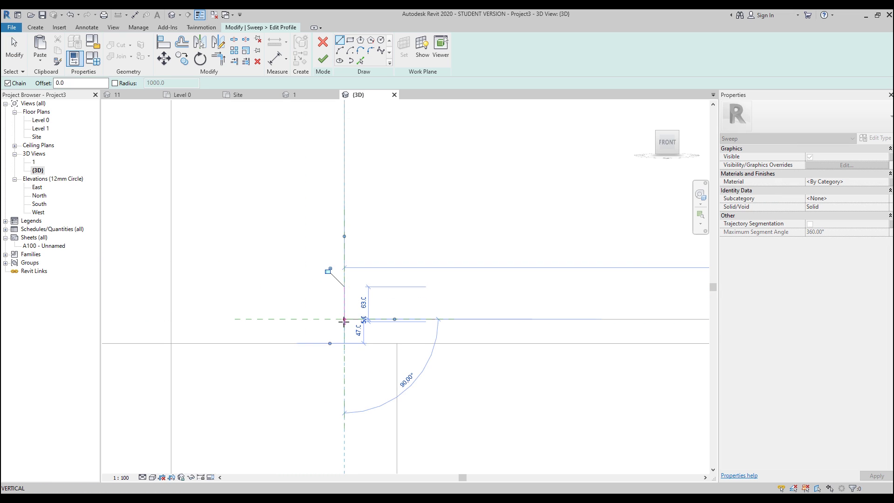
{"action": "left_click", "coordinate": [367, 319]}
{"action": "scroll", "coordinate": [361, 295], "scroll_direction": "up", "scroll_amount": 3}
{"action": "left_click", "coordinate": [322, 274]}
{"action": "left_click", "coordinate": [322, 348]}
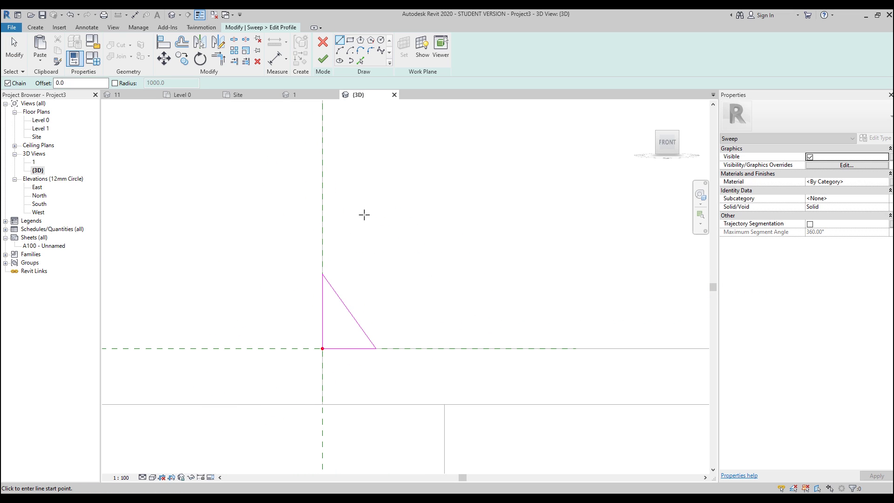
Step: Replace the profile's sloping edge with a chain of arcs forming a curved skirting face, deleting the straight slanted line
{"action": "left_click", "coordinate": [341, 51]}
{"action": "left_click", "coordinate": [322, 274]}
{"action": "left_click", "coordinate": [333, 279]}
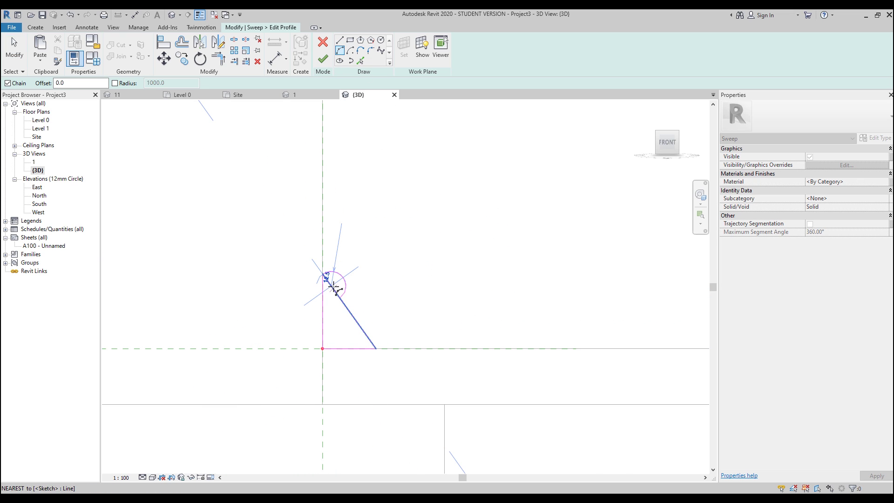
{"action": "scroll", "coordinate": [335, 280], "scroll_direction": "up", "scroll_amount": 2}
{"action": "left_click", "coordinate": [335, 284]}
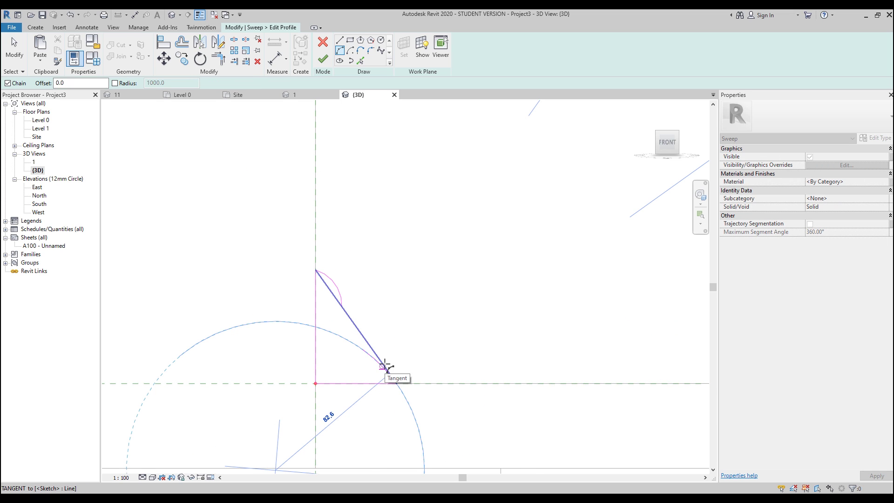
{"action": "left_click", "coordinate": [343, 307]}
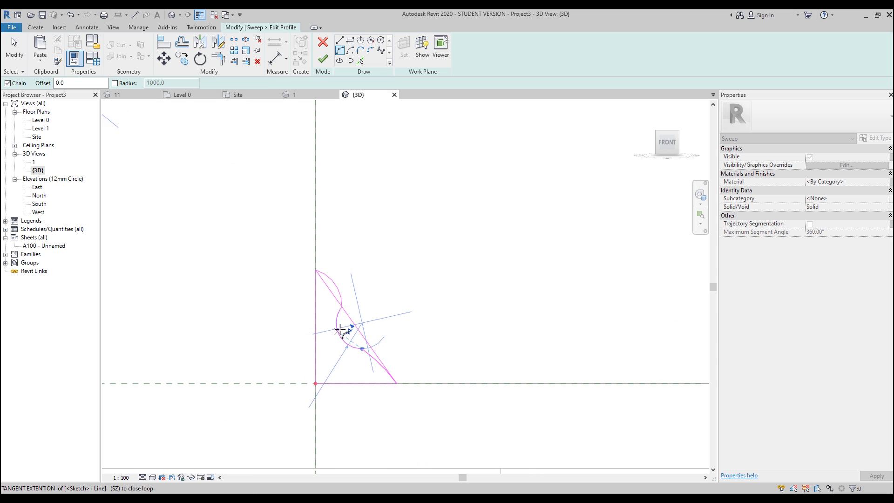
{"action": "key", "text": "Escape"}
{"action": "key", "text": "Escape"}
{"action": "left_click", "coordinate": [354, 328]}
{"action": "key", "text": "Delete"}
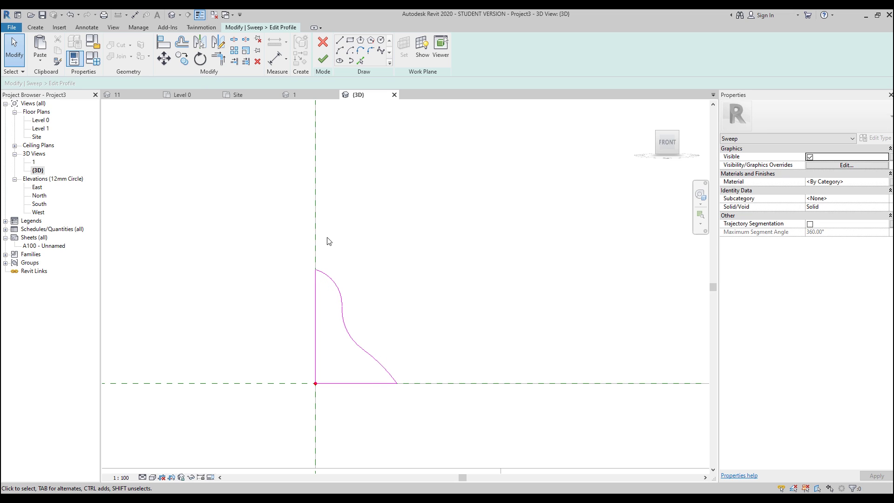
Step: Cut off the profile's inner corner with a slanted line and trim away the edges behind it
{"action": "left_click", "coordinate": [339, 41]}
{"action": "left_click", "coordinate": [316, 311]}
{"action": "left_click", "coordinate": [355, 383]}
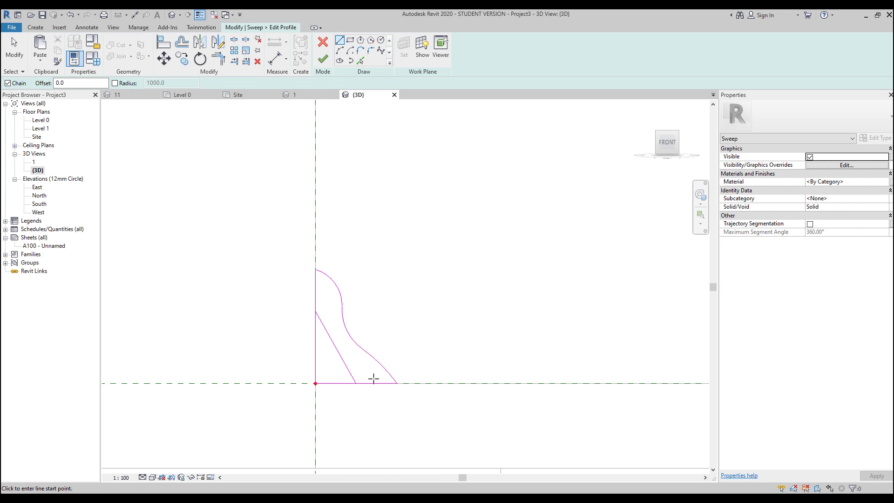
{"action": "key", "text": "Escape"}
{"action": "key", "text": "Escape"}
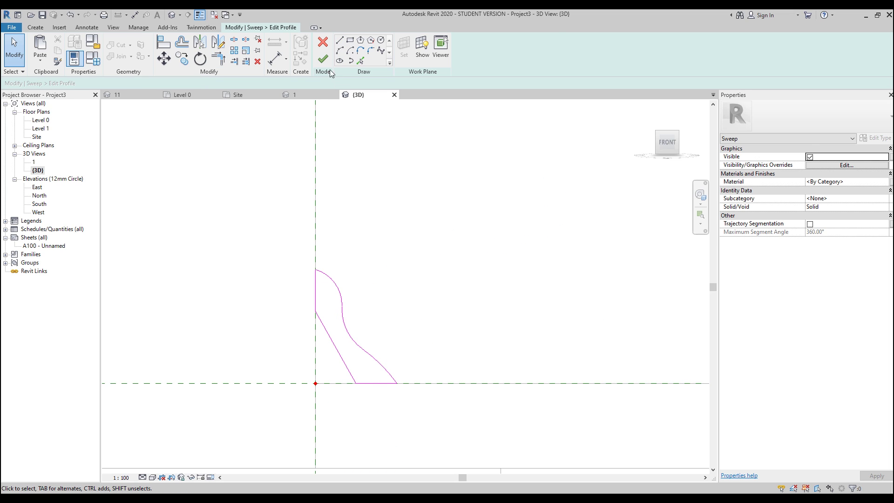
Step: Finish the profile and the sweep, and complete the in-place skirting model in 3D view 1
{"action": "left_click", "coordinate": [322, 59]}
{"action": "left_click", "coordinate": [315, 95]}
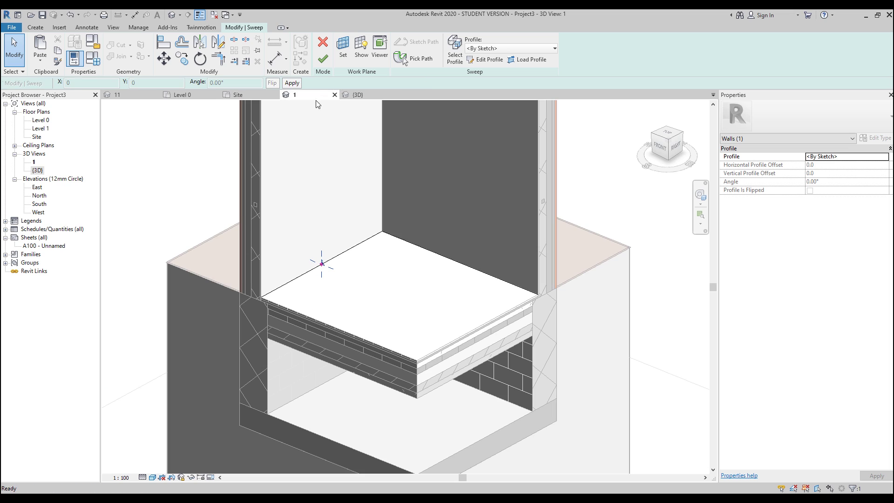
{"action": "left_click", "coordinate": [322, 60]}
{"action": "scroll", "coordinate": [446, 218], "scroll_direction": "down", "scroll_amount": 3}
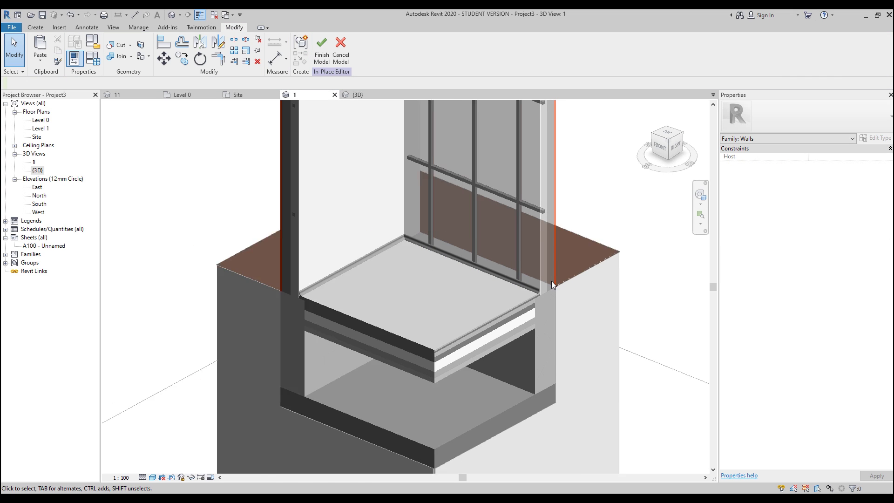
{"action": "left_click", "coordinate": [321, 55]}
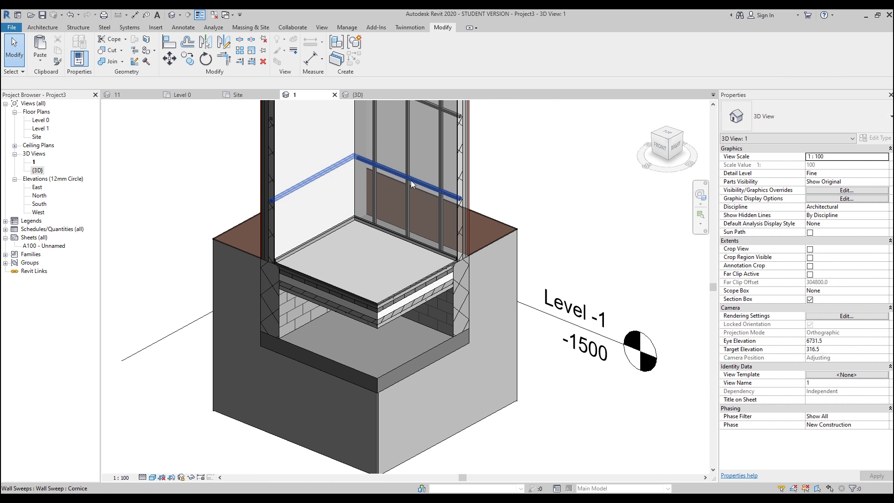
Step: Override the surrounding topography's graphics by element in this view, setting its cut foreground pattern to Earth
{"action": "left_click", "coordinate": [512, 304]}
{"action": "right_click", "coordinate": [512, 304]}
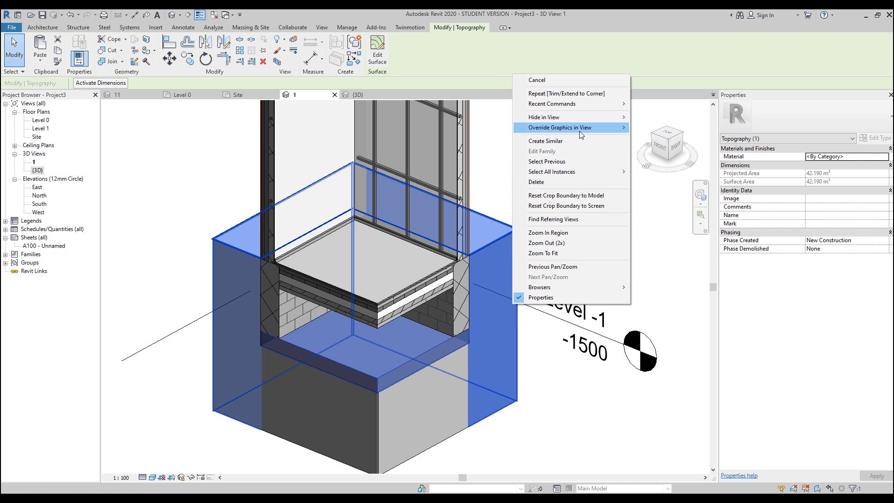
{"action": "mouse_move", "coordinate": [581, 128]}
{"action": "left_click", "coordinate": [651, 129]}
{"action": "left_click", "coordinate": [260, 159]}
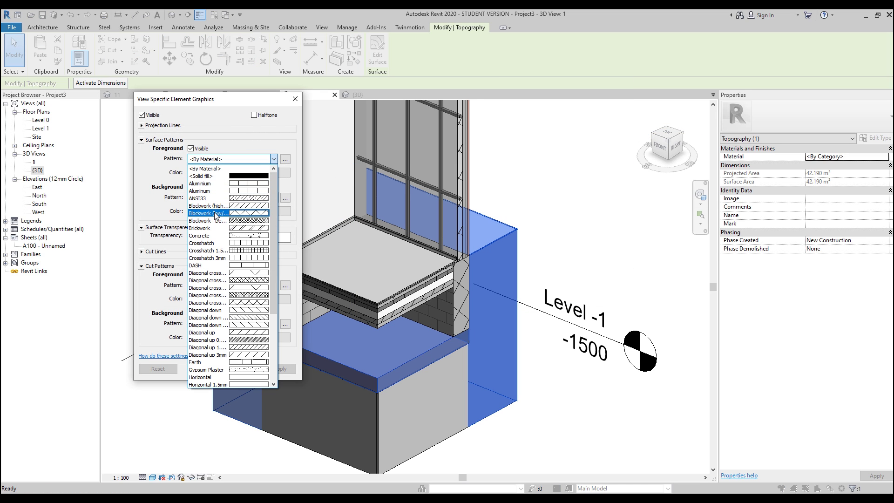
{"action": "left_click", "coordinate": [167, 295]}
{"action": "left_click", "coordinate": [210, 285]}
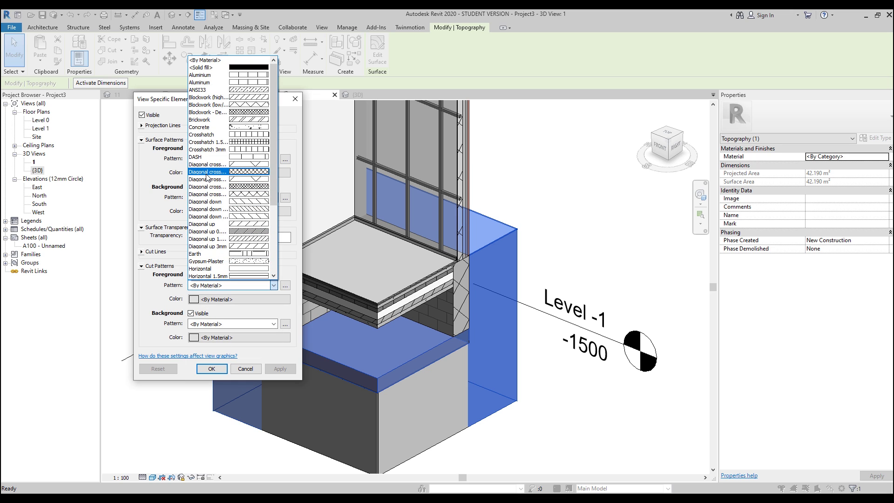
{"action": "left_click", "coordinate": [208, 247]}
Step: Try orange RGB 255-128-064 as the colour of the topography's cut foreground pattern
{"action": "left_click", "coordinate": [214, 300]}
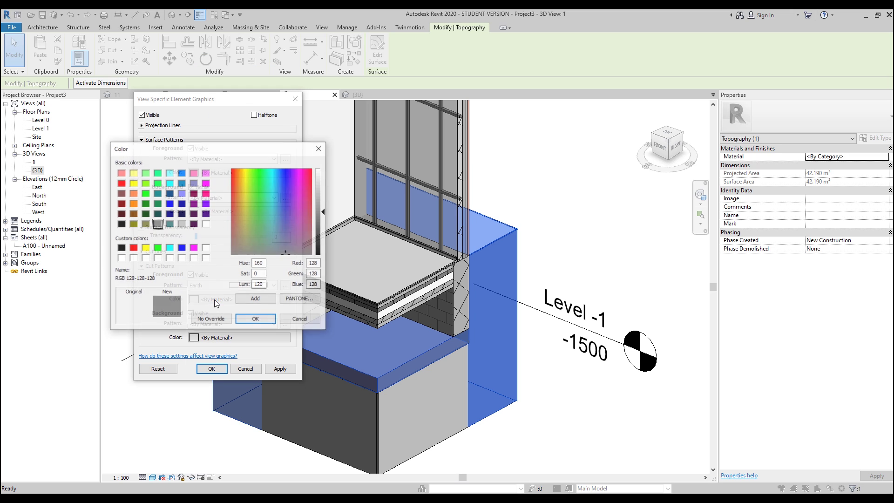
{"action": "left_click", "coordinate": [133, 193]}
{"action": "left_click", "coordinate": [256, 320]}
{"action": "left_click", "coordinate": [290, 371]}
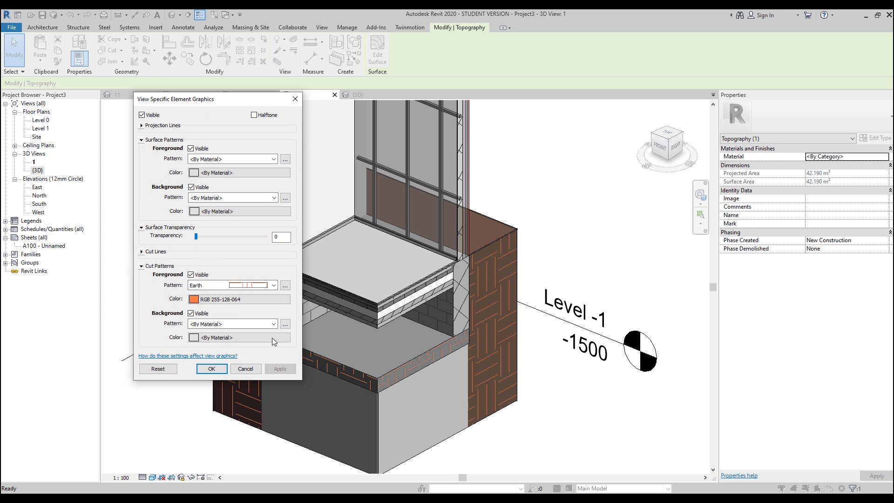
Step: Set the topography's cut foreground pattern colour to white and accept the graphic overrides
{"action": "left_click", "coordinate": [224, 299]}
{"action": "left_click", "coordinate": [182, 224]}
{"action": "left_click", "coordinate": [206, 224]}
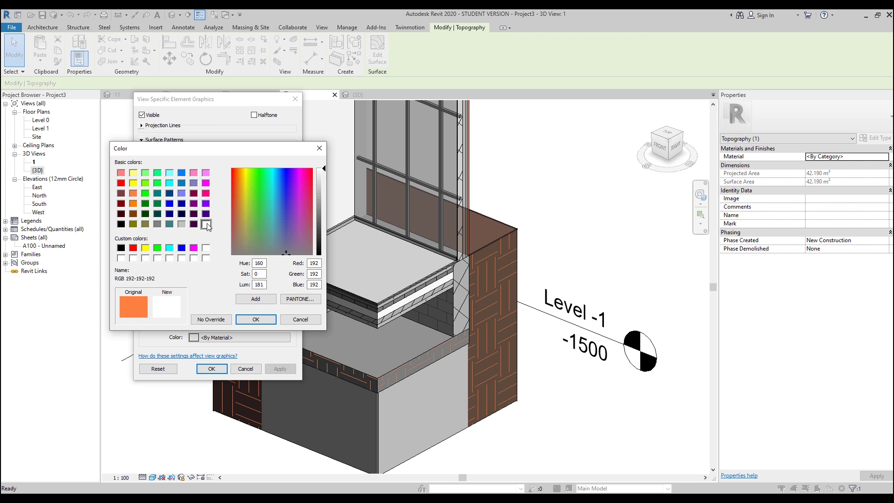
{"action": "left_click", "coordinate": [254, 316]}
{"action": "left_click", "coordinate": [290, 370]}
{"action": "left_click", "coordinate": [211, 368]}
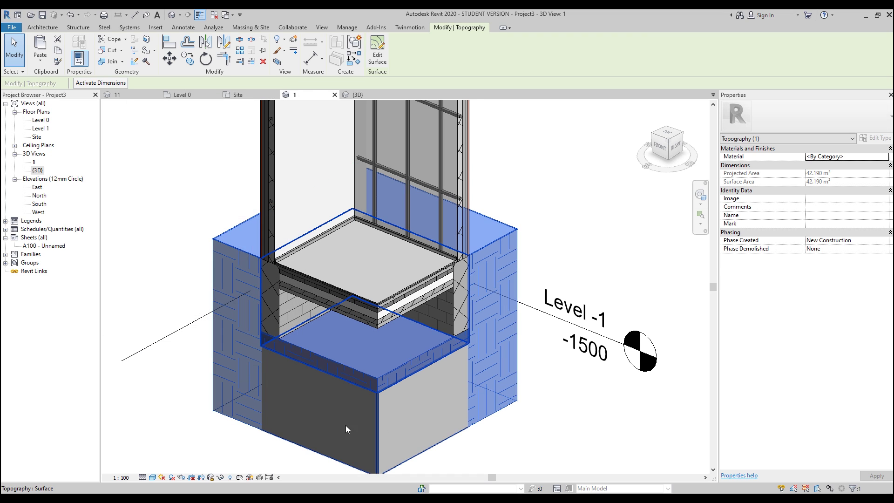
{"action": "key", "text": "Escape"}
Step: Override the graphics by element of the topography beneath the pad, setting its cut foreground pattern to Earth
{"action": "left_click", "coordinate": [440, 423]}
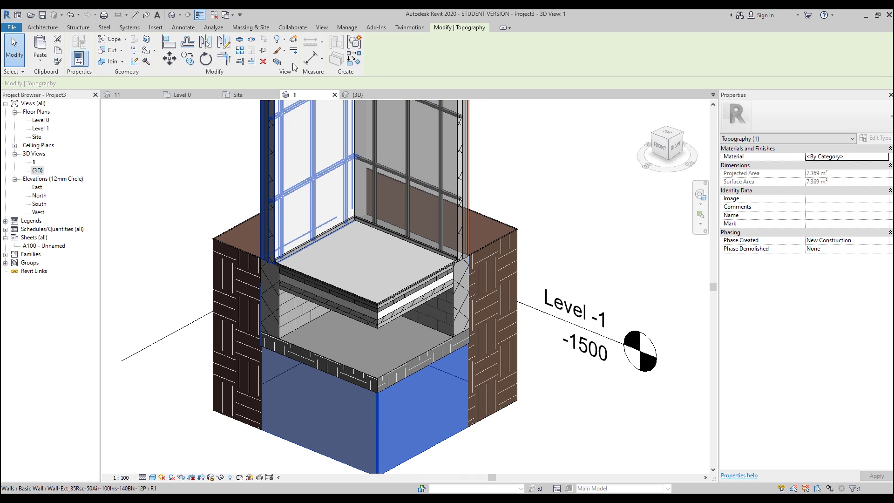
{"action": "right_click", "coordinate": [388, 184]}
{"action": "mouse_move", "coordinate": [451, 238]}
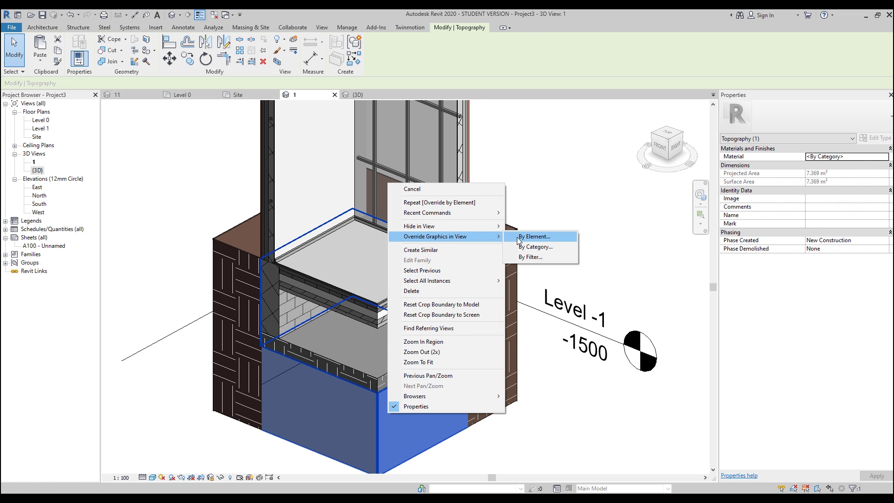
{"action": "left_click", "coordinate": [530, 227]}
{"action": "left_click", "coordinate": [231, 158]}
{"action": "left_click", "coordinate": [157, 191]}
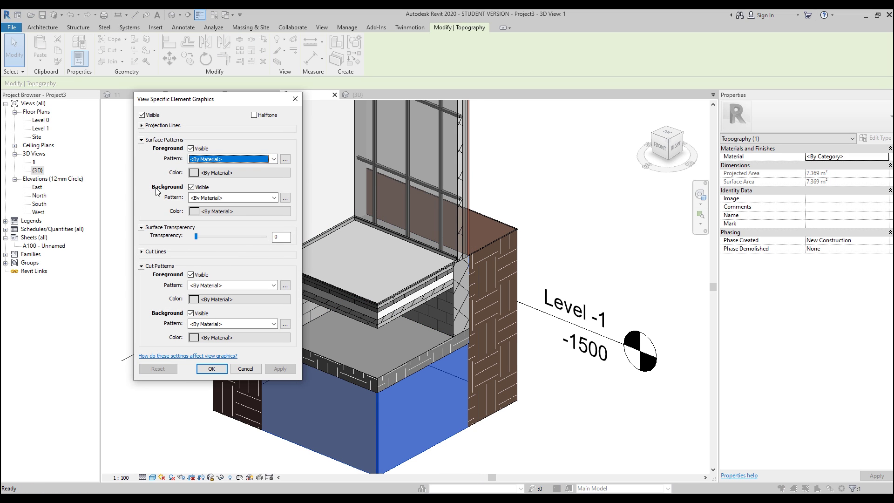
{"action": "left_click", "coordinate": [214, 285]}
{"action": "left_click", "coordinate": [219, 255]}
Step: Set the cut foreground pattern colour of the topography beneath the pad to white and accept the overrides
{"action": "left_click", "coordinate": [238, 299]}
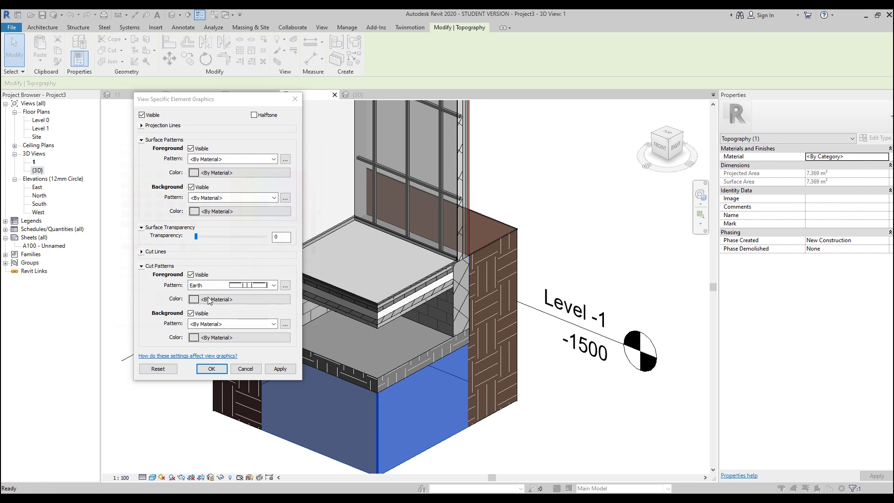
{"action": "left_click", "coordinate": [205, 224]}
{"action": "left_click", "coordinate": [256, 319]}
{"action": "left_click", "coordinate": [211, 368]}
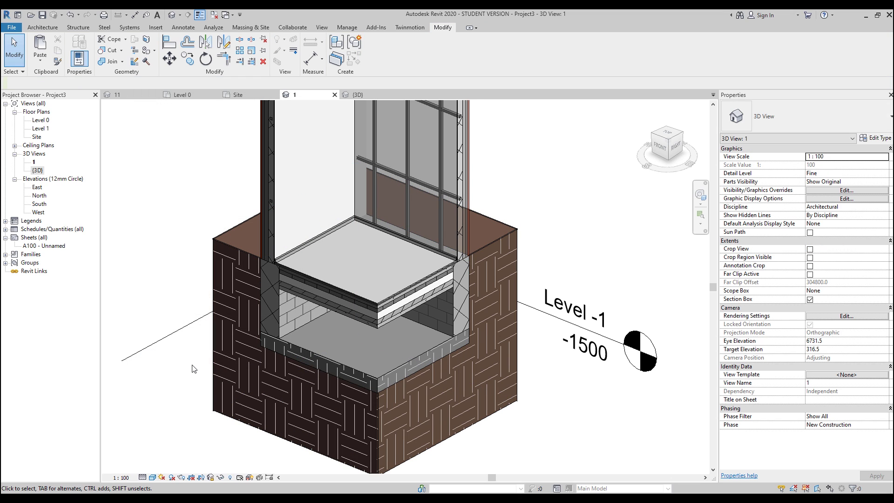
Step: Set the visual style of 3D view 1 to Shaded
{"action": "scroll", "coordinate": [272, 372], "scroll_direction": "up", "scroll_amount": 2}
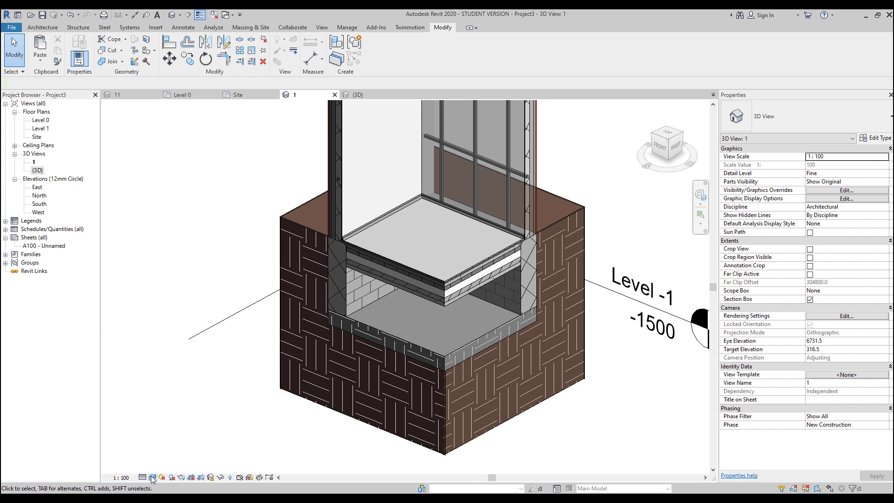
{"action": "left_click", "coordinate": [153, 478]}
{"action": "left_click", "coordinate": [168, 439]}
Step: Change the pad's cut foreground pattern override to <By Material> and accept the element graphics
{"action": "middle_click_drag", "start_coordinate": [368, 332], "coordinate": [354, 321]}
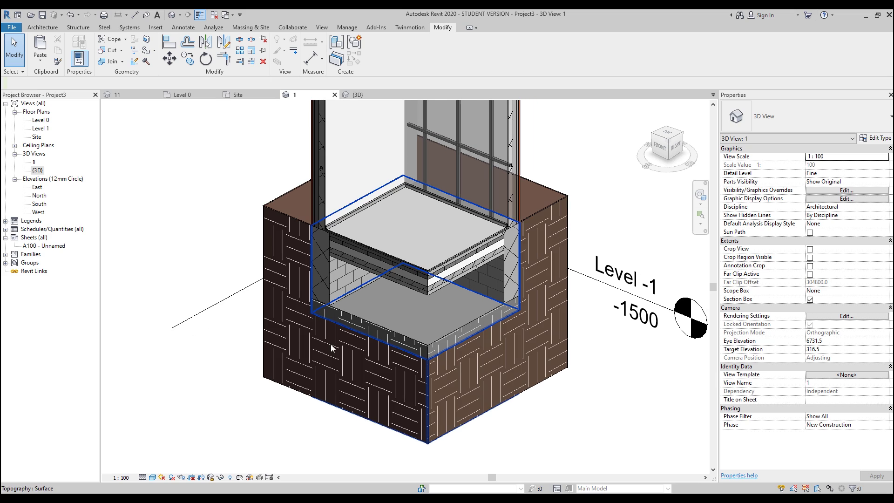
{"action": "right_click", "coordinate": [356, 319]}
{"action": "mouse_move", "coordinate": [431, 139]}
{"action": "left_click", "coordinate": [486, 141]}
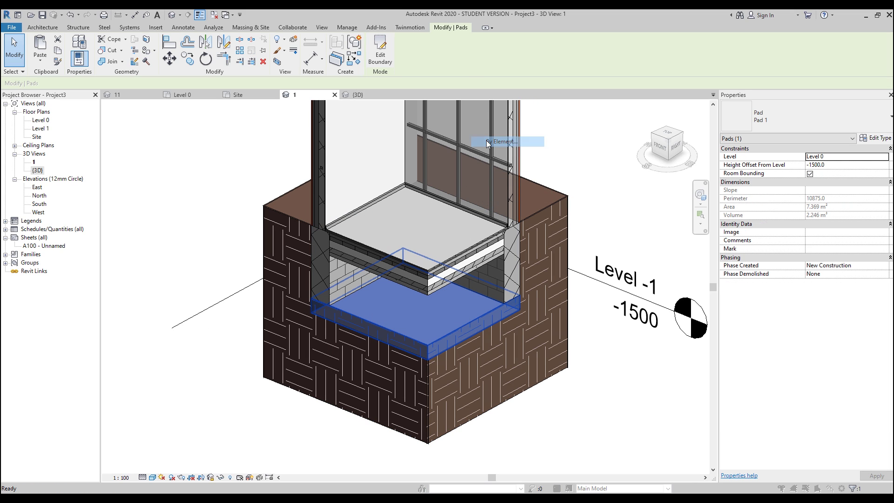
{"action": "left_click", "coordinate": [243, 285]}
{"action": "scroll", "coordinate": [209, 84], "scroll_direction": "up", "scroll_amount": 3}
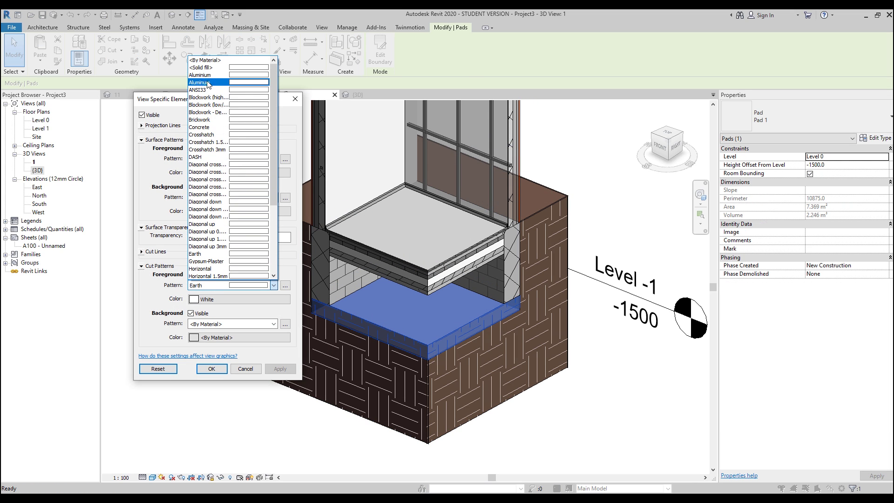
{"action": "left_click", "coordinate": [205, 60]}
{"action": "left_click", "coordinate": [278, 370]}
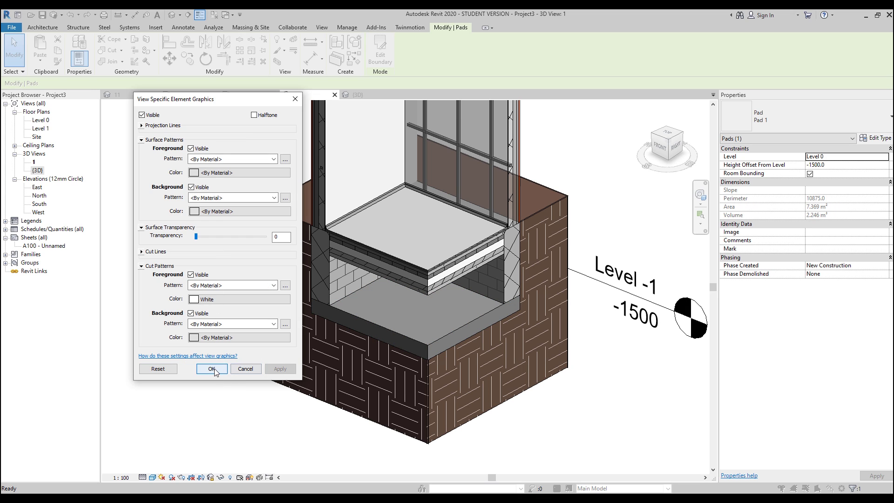
{"action": "left_click", "coordinate": [212, 369]}
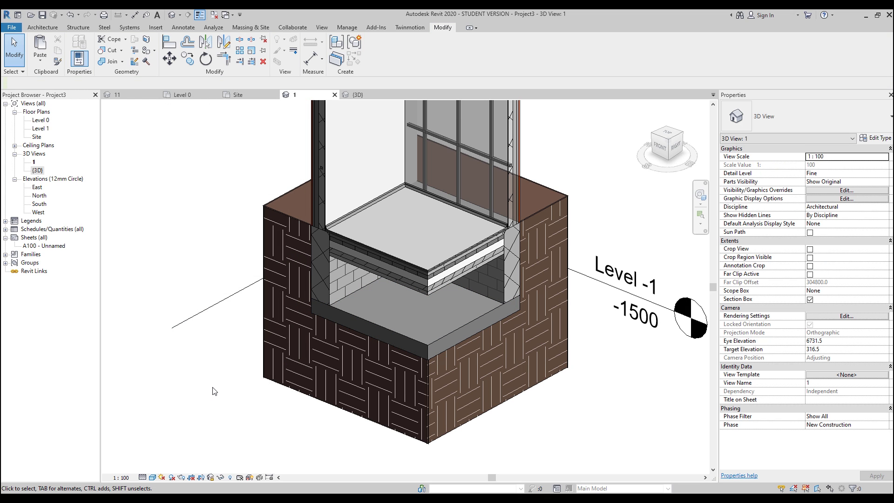
Step: In the Site plan, draw a straight 32 mm pipe about 2951 mm long just outside and parallel to the side wall
{"action": "middle_click_drag", "start_coordinate": [221, 392], "coordinate": [218, 389]}
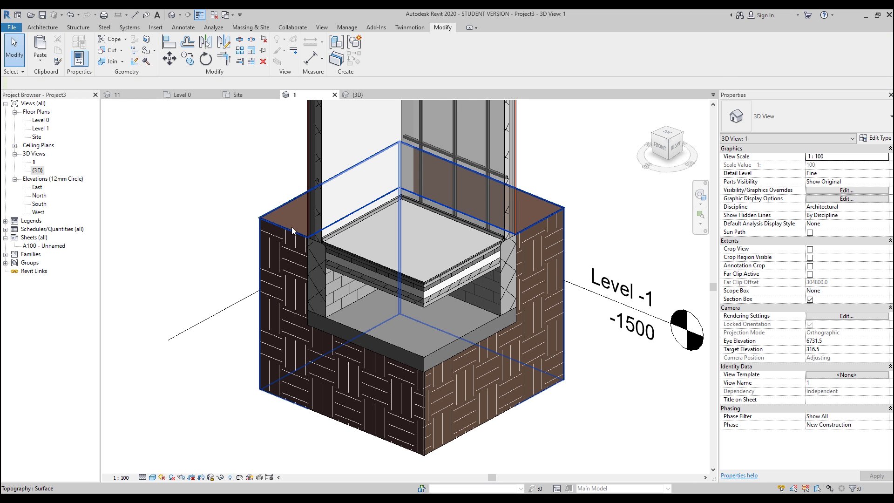
{"action": "left_click", "coordinate": [237, 95]}
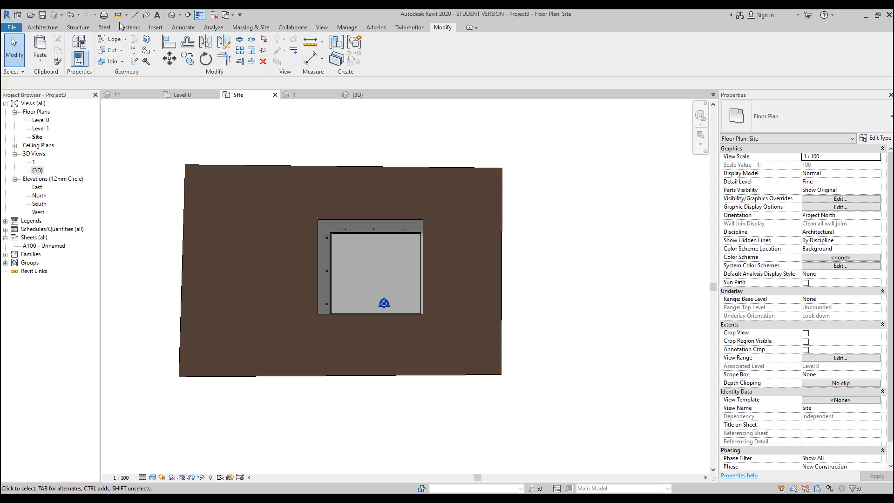
{"action": "left_click", "coordinate": [135, 27]}
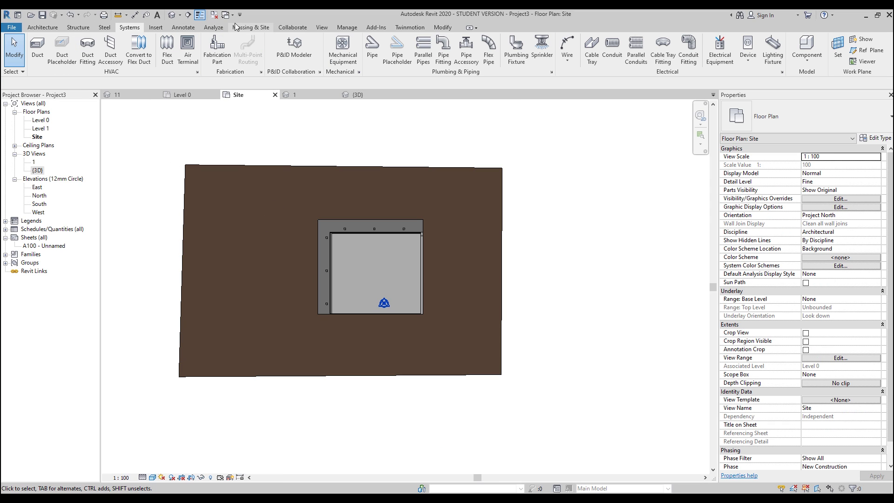
{"action": "left_click", "coordinate": [373, 43]}
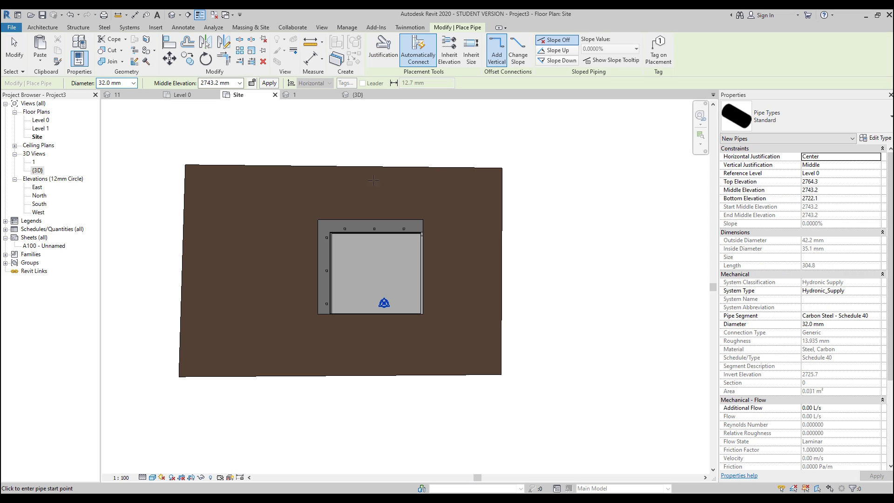
{"action": "scroll", "coordinate": [364, 200], "scroll_direction": "up", "scroll_amount": 1}
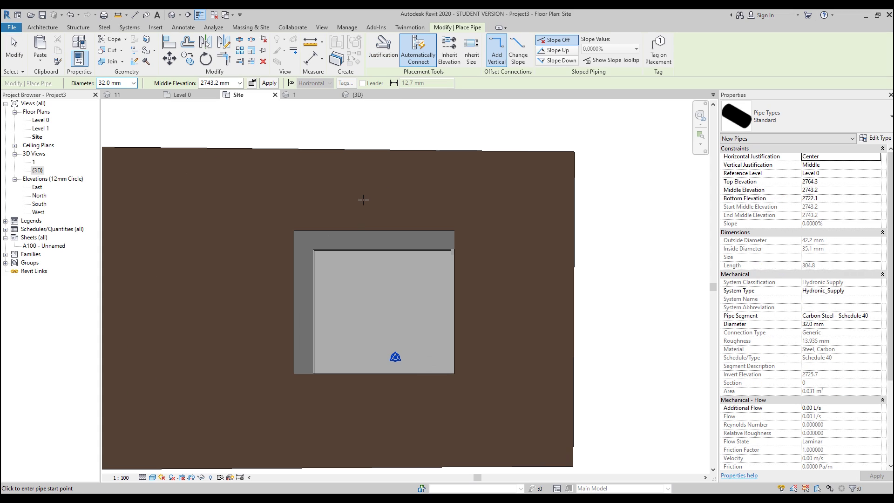
{"action": "left_click", "coordinate": [288, 398]}
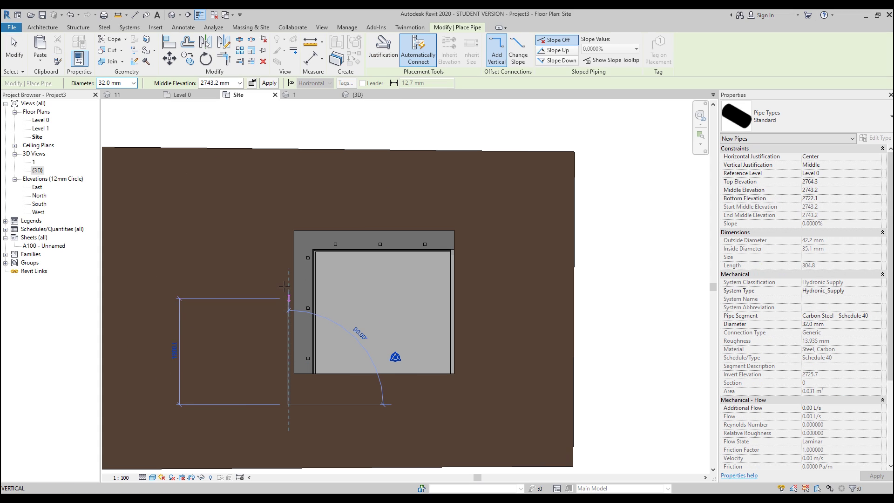
{"action": "left_click", "coordinate": [289, 240]}
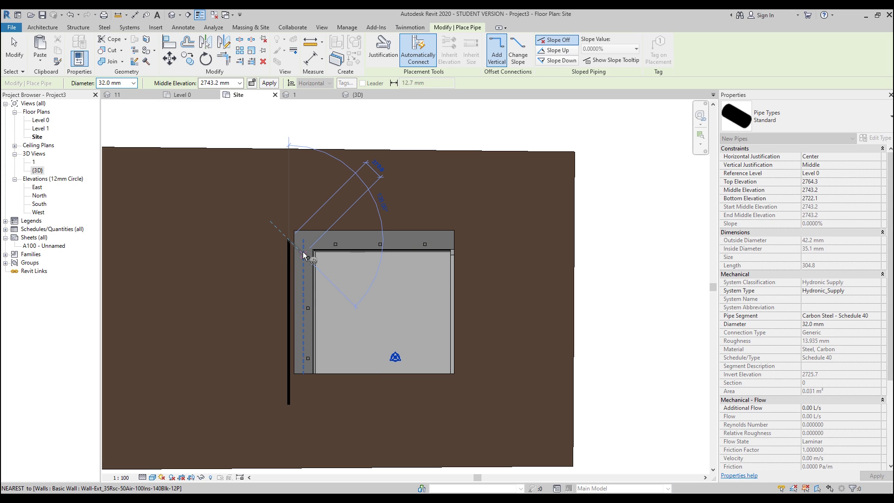
{"action": "key", "text": "Escape"}
{"action": "key", "text": "Escape"}
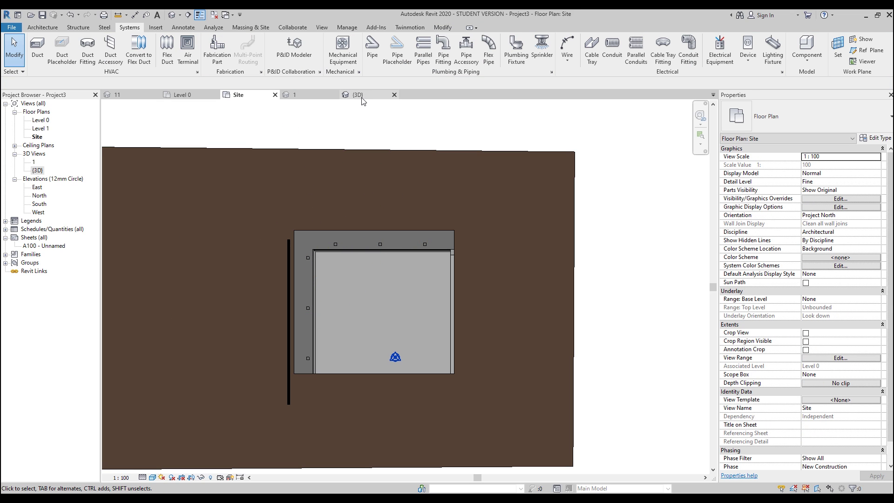
Step: In 3D view 1, lower the new pipe into the ground by setting its top elevation to -1200
{"action": "left_click", "coordinate": [362, 98]}
{"action": "left_click", "coordinate": [303, 96]}
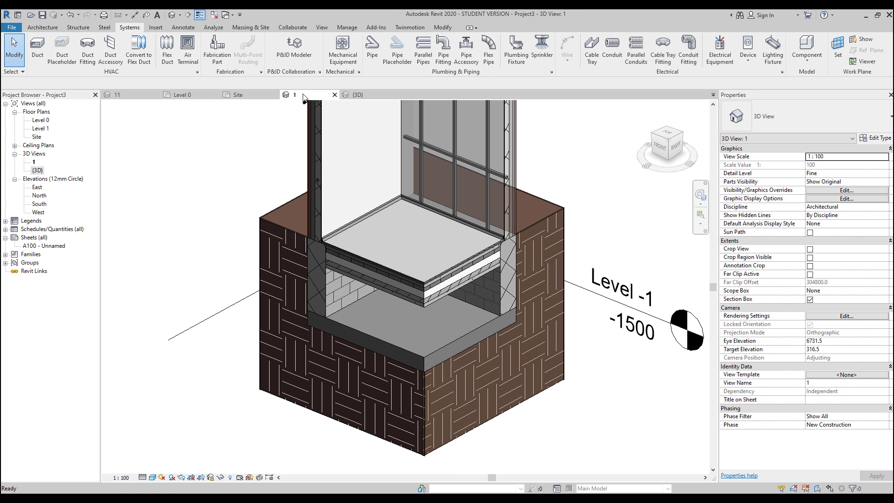
{"action": "left_click", "coordinate": [219, 313]}
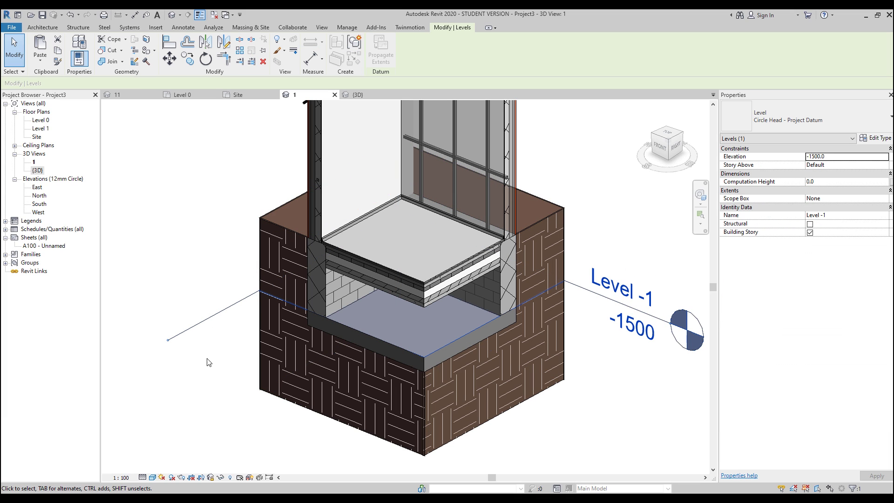
{"action": "left_click", "coordinate": [218, 371]}
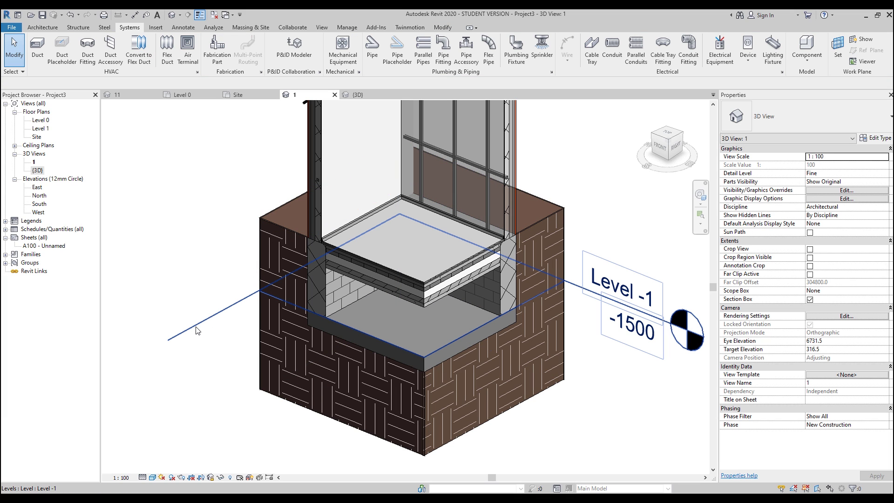
{"action": "middle_click_drag", "start_coordinate": [228, 344], "coordinate": [261, 326], "text": "shift"}
{"action": "left_click", "coordinate": [297, 162]}
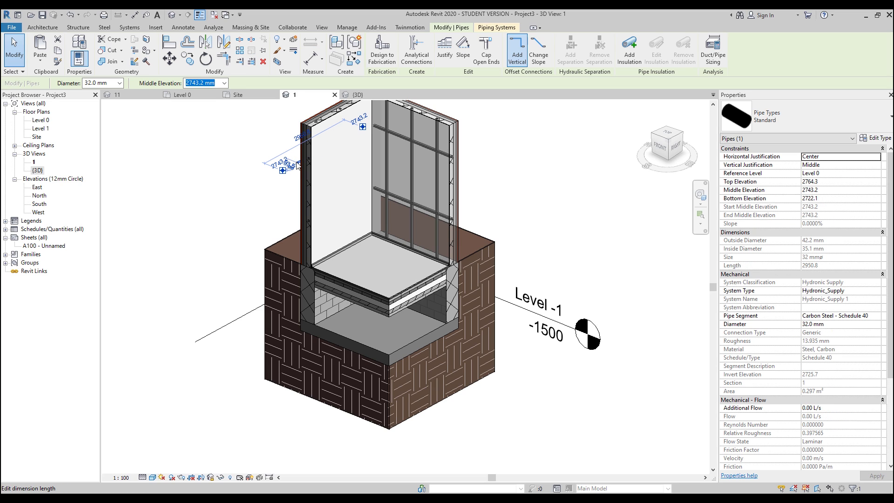
{"action": "left_click", "coordinate": [849, 182]}
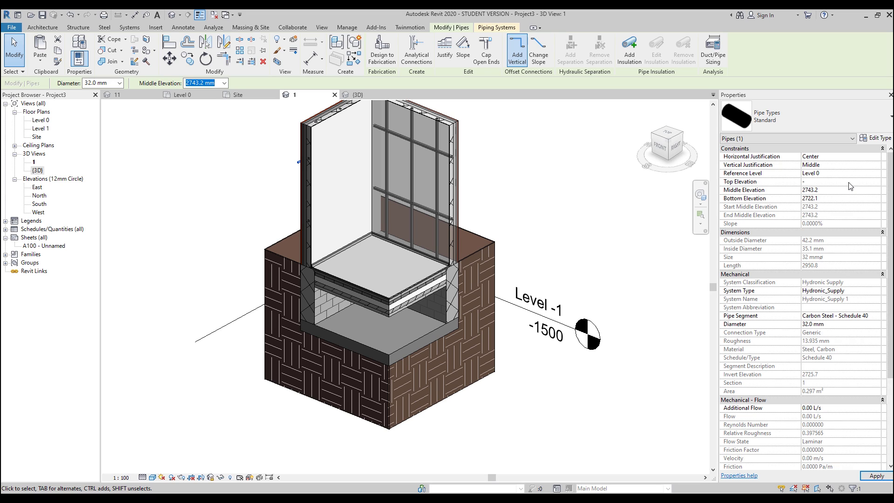
{"action": "key", "text": "Return"}
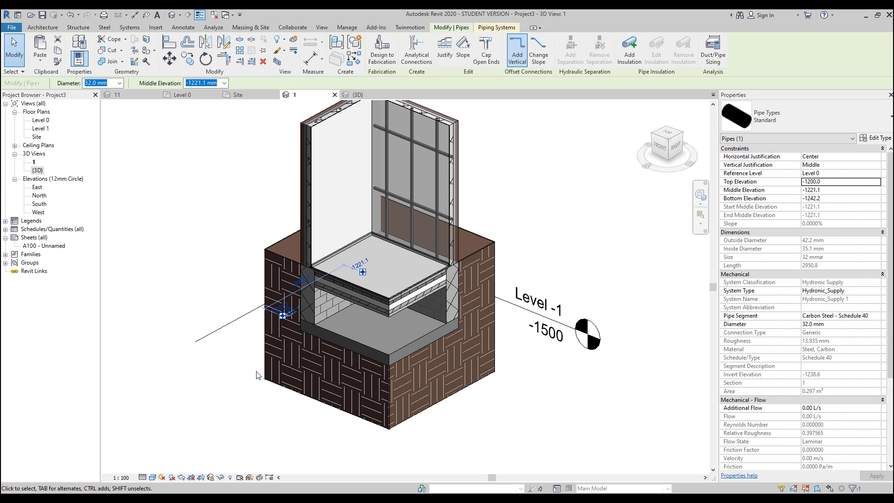
{"action": "key", "text": "Escape"}
Step: Set the buried pipe's diameter to 200 mm
{"action": "scroll", "coordinate": [280, 321], "scroll_direction": "up", "scroll_amount": 3}
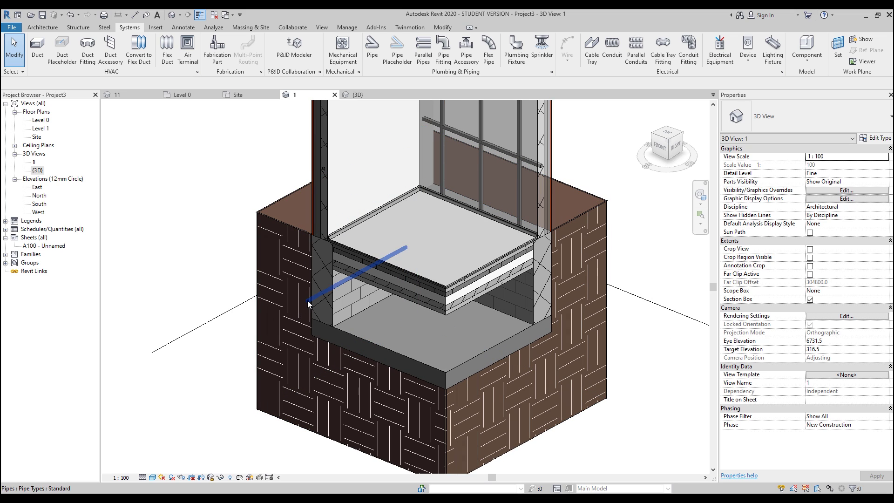
{"action": "left_click", "coordinate": [308, 307]}
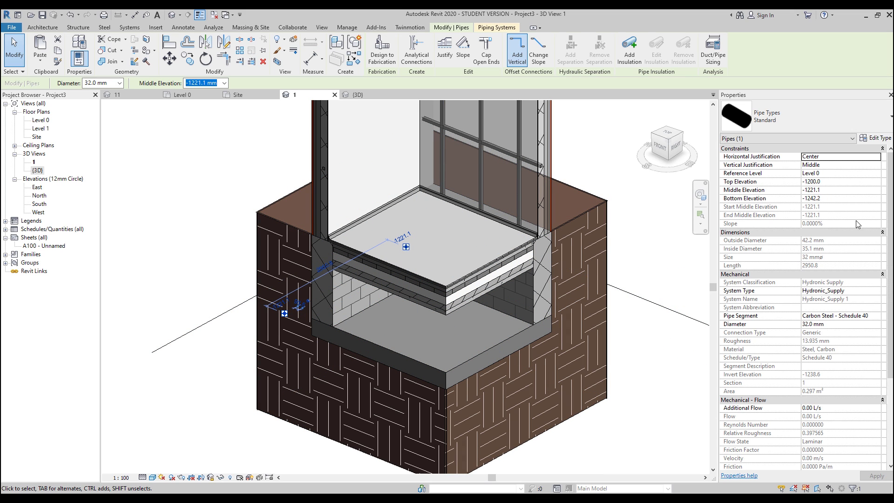
{"action": "left_click", "coordinate": [836, 325]}
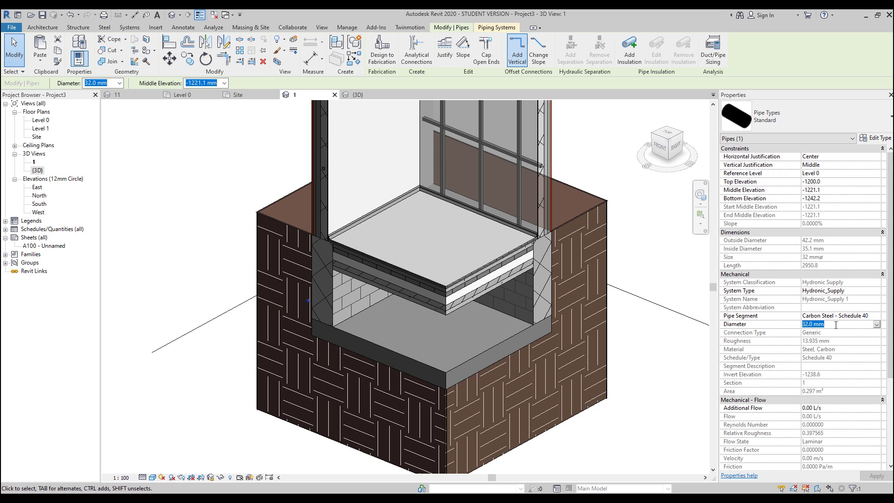
{"action": "type", "text": "8"}
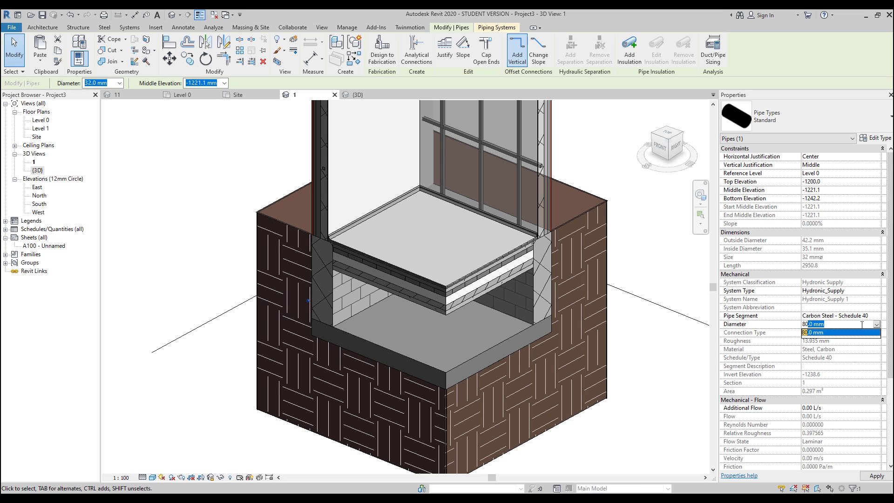
{"action": "type", "text": "0"}
{"action": "left_click", "coordinate": [876, 324]}
{"action": "left_click", "coordinate": [819, 353]}
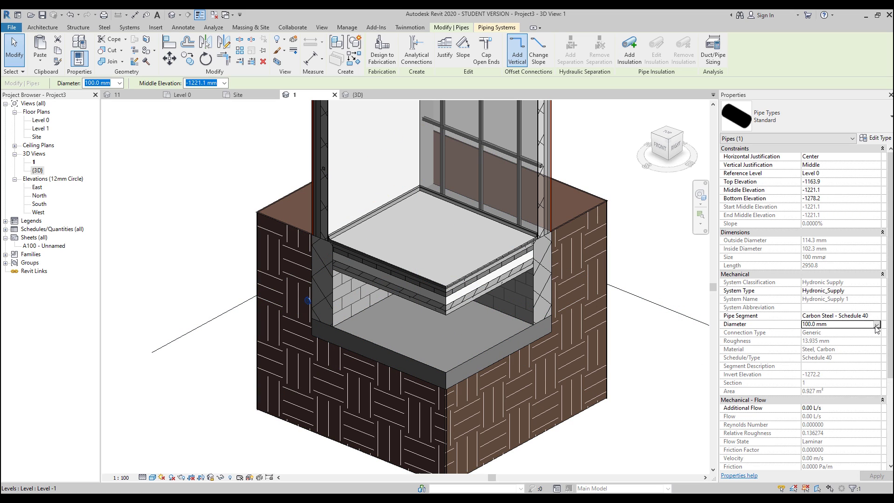
{"action": "left_click", "coordinate": [876, 325]}
{"action": "left_click", "coordinate": [822, 369]}
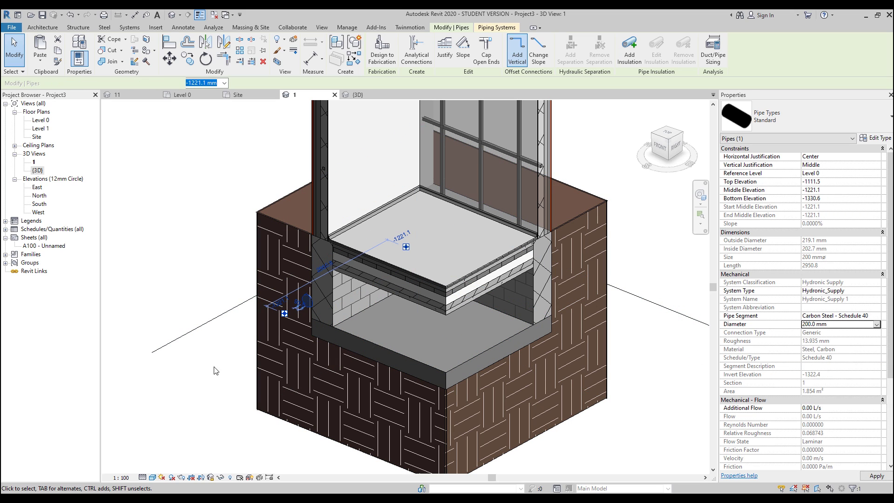
{"action": "key", "text": "Escape"}
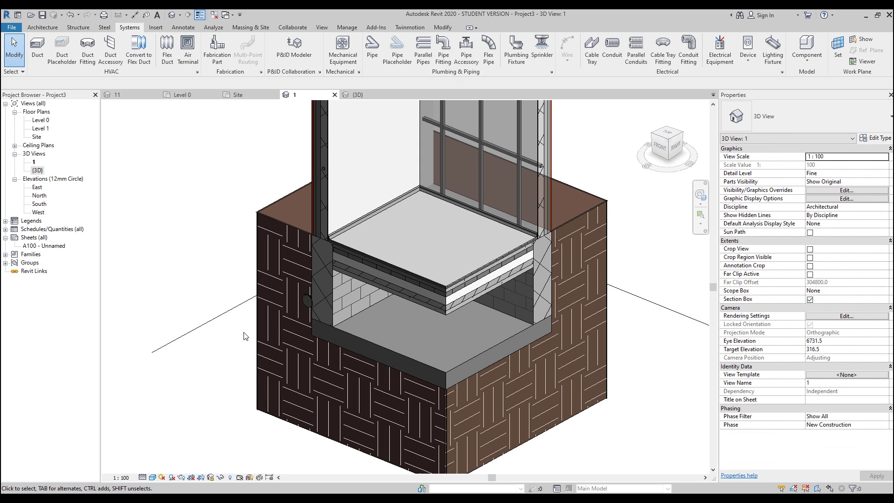
Step: Move the buried pipe slightly lower and away from the foundation wall
{"action": "left_click", "coordinate": [308, 301]}
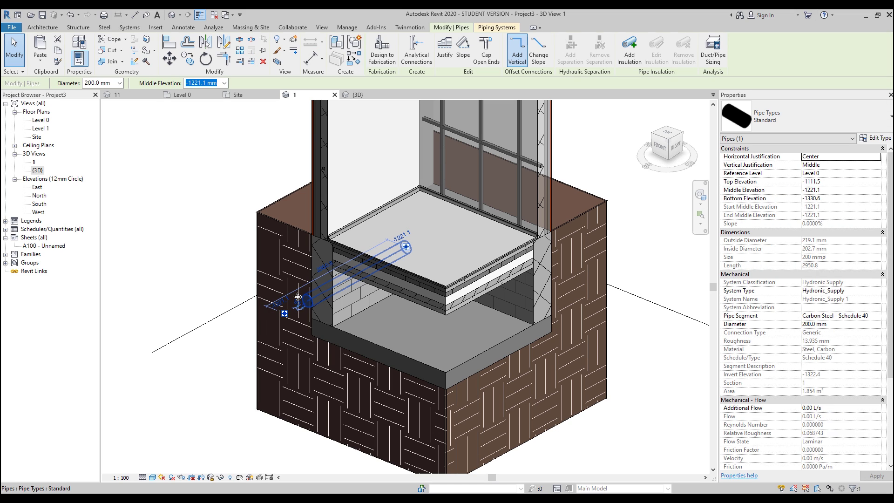
{"action": "left_click_drag", "start_coordinate": [298, 297], "coordinate": [295, 359]}
{"action": "key", "text": "Escape"}
Step: In 3D view 1's graphic display options, enable smooth lines with anti-aliasing, cast shadows and ambient shadows
{"action": "middle_click_drag", "start_coordinate": [227, 380], "coordinate": [199, 374]}
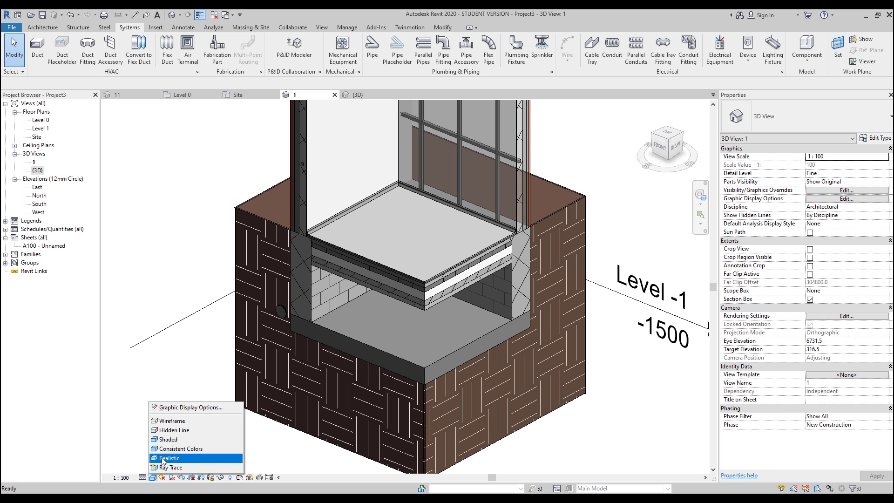
{"action": "left_click", "coordinate": [152, 477]}
{"action": "left_click", "coordinate": [524, 176]}
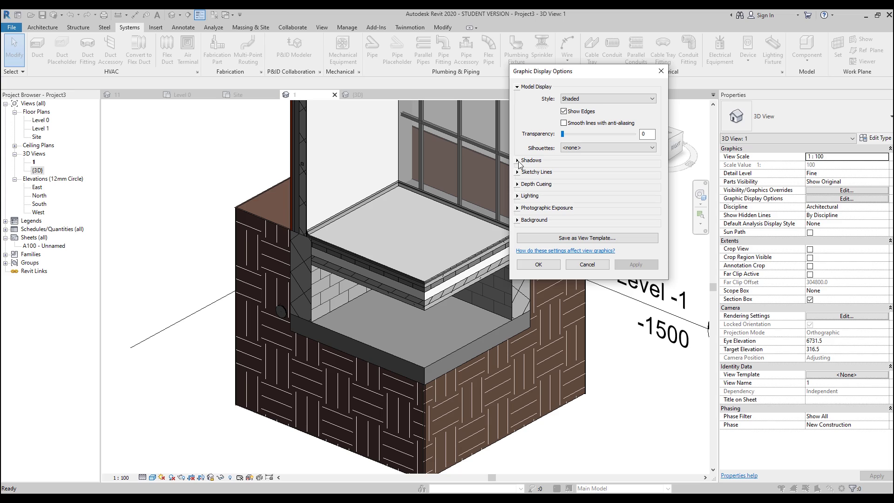
{"action": "left_click", "coordinate": [518, 160]}
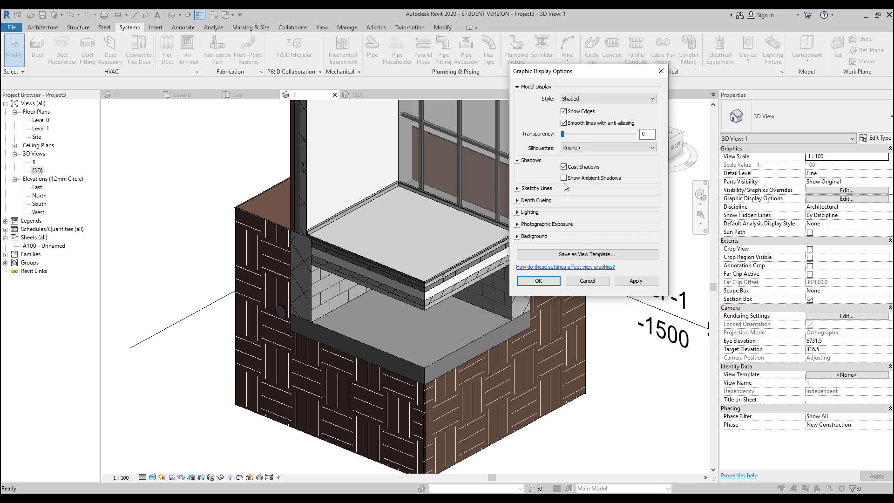
{"action": "left_click", "coordinate": [518, 212]}
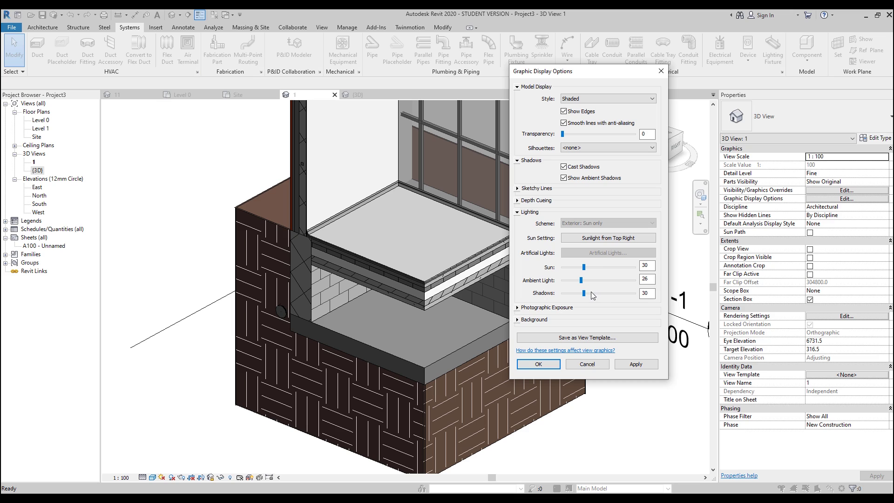
{"action": "left_click", "coordinate": [641, 362]}
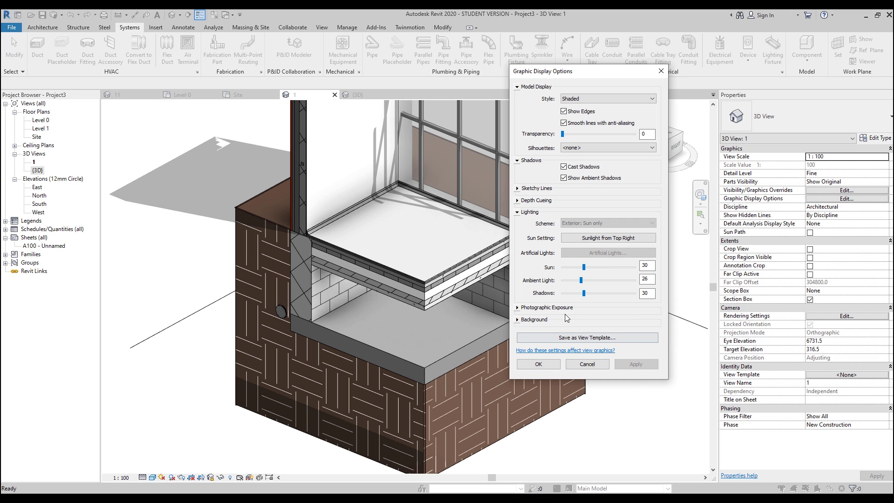
{"action": "left_click", "coordinate": [539, 364]}
Step: Turn off the ground plane at level for the Sunlight from Top Right sun preset
{"action": "scroll", "coordinate": [470, 416], "scroll_direction": "down", "scroll_amount": 3}
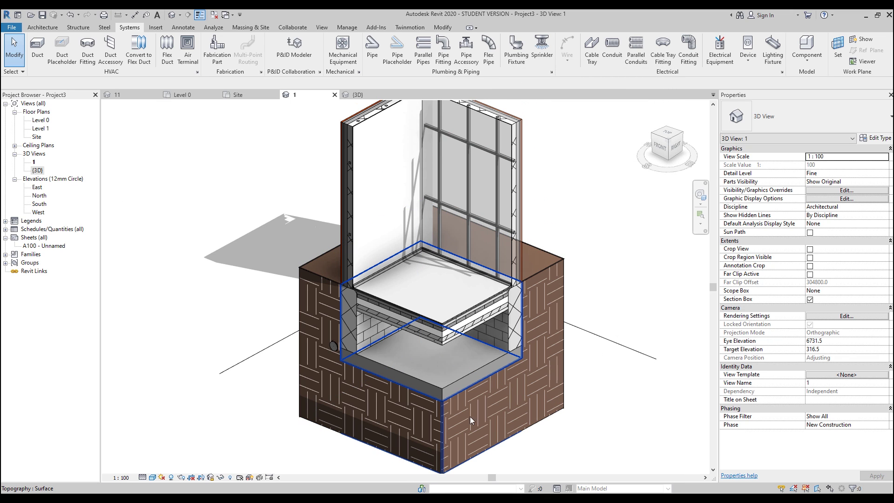
{"action": "left_click", "coordinate": [162, 480]}
{"action": "left_click", "coordinate": [174, 467]}
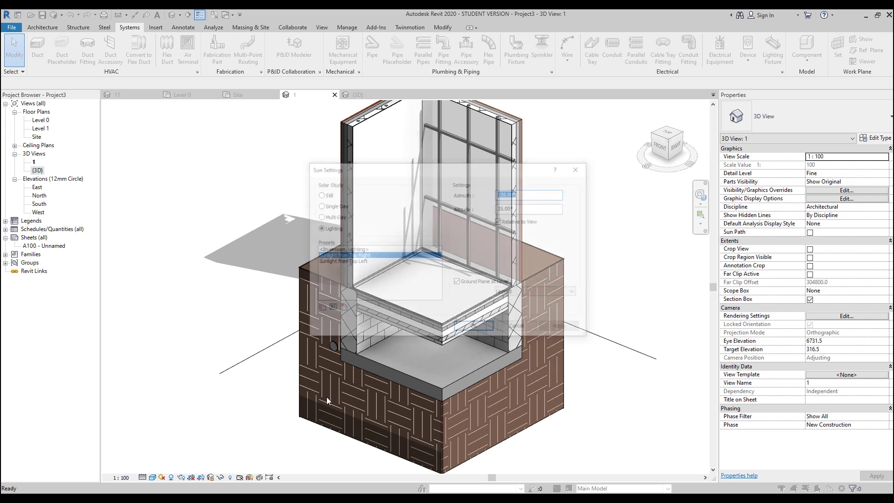
{"action": "left_click", "coordinate": [475, 283]}
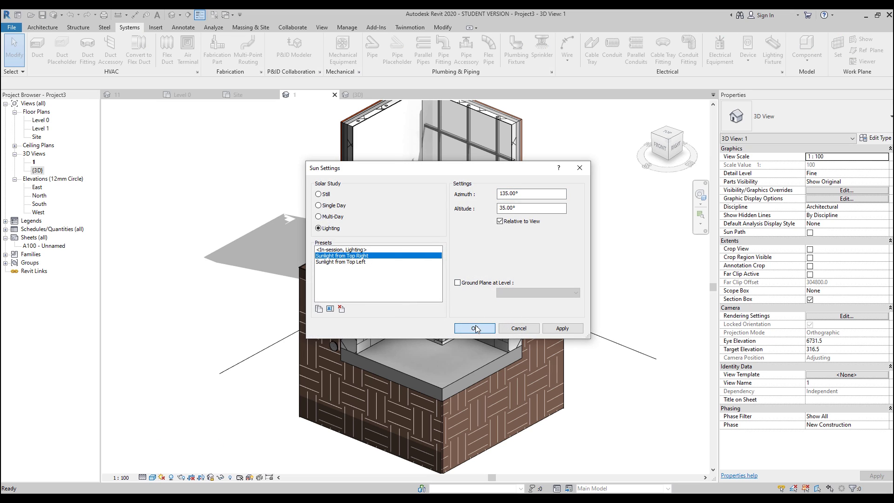
{"action": "left_click", "coordinate": [475, 328]}
{"action": "scroll", "coordinate": [539, 389], "scroll_direction": "up", "scroll_amount": 1}
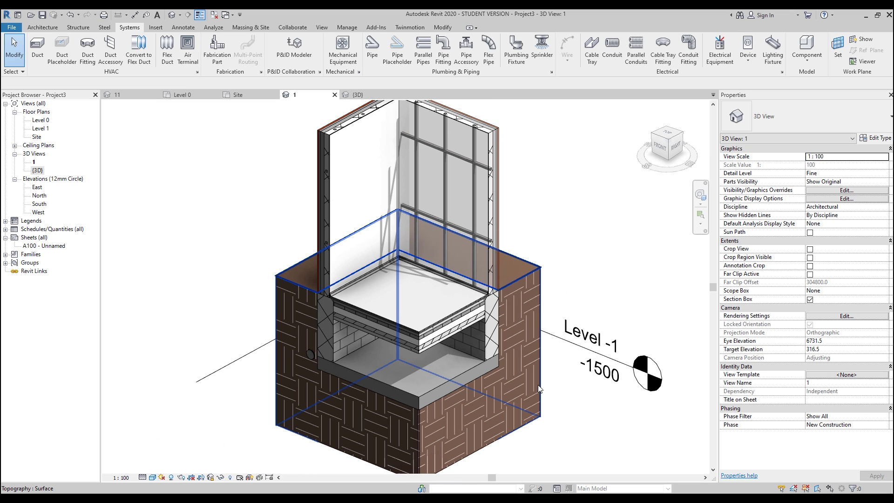
Step: Switch the sun settings to a Still solar study and set its time to 13:45
{"action": "left_click", "coordinate": [162, 477]}
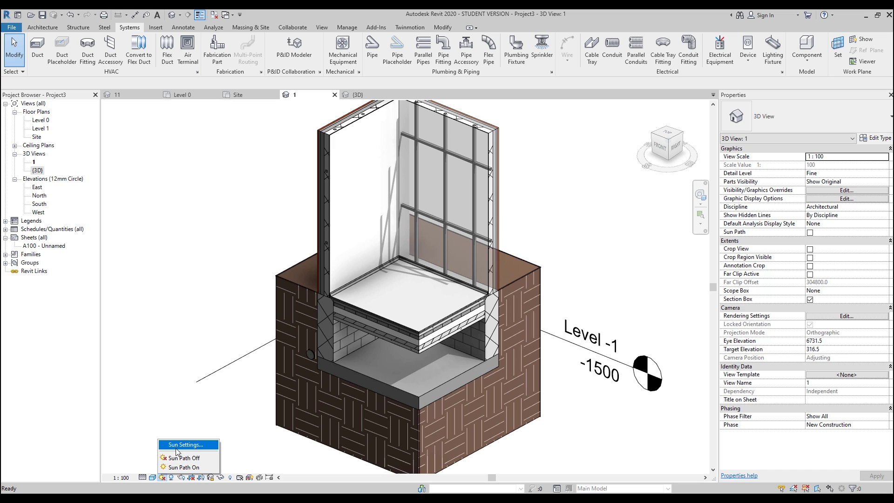
{"action": "left_click", "coordinate": [182, 445]}
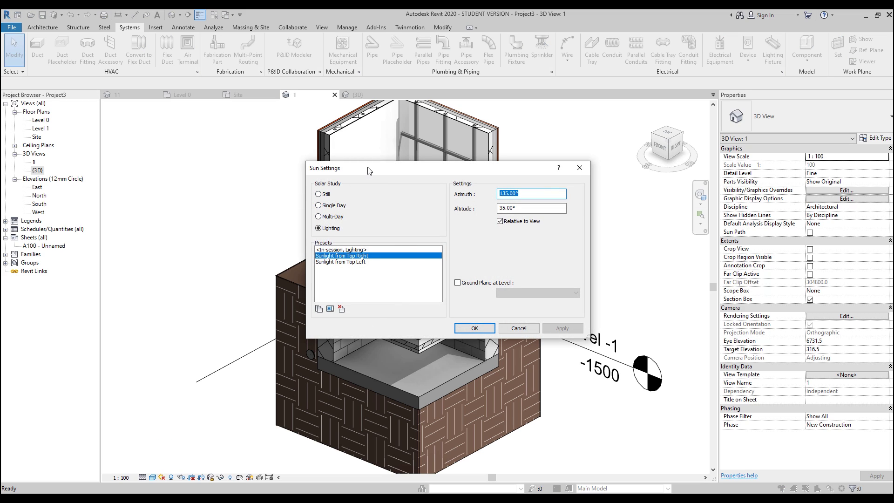
{"action": "left_click_drag", "start_coordinate": [368, 170], "coordinate": [592, 189]}
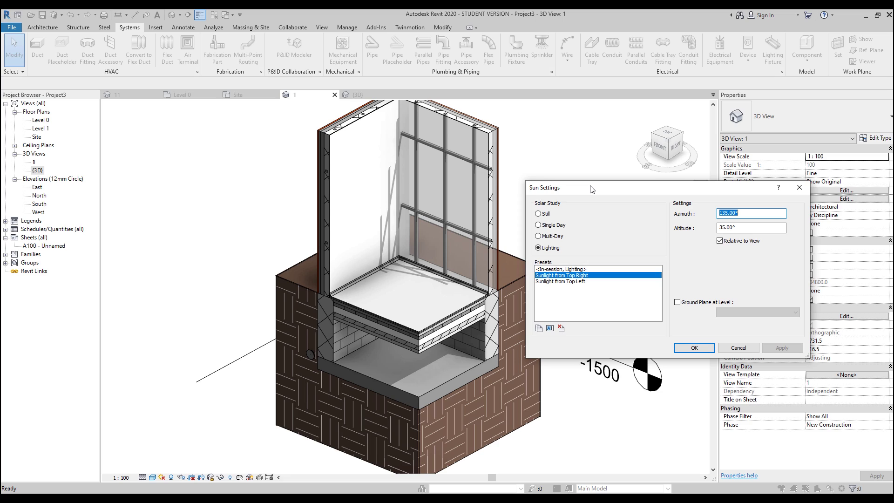
{"action": "left_click", "coordinate": [540, 214]}
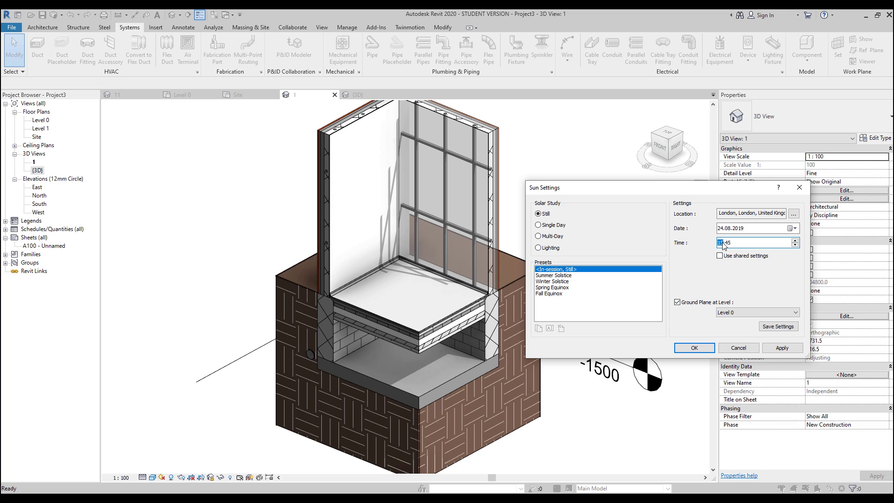
{"action": "left_click", "coordinate": [774, 348]}
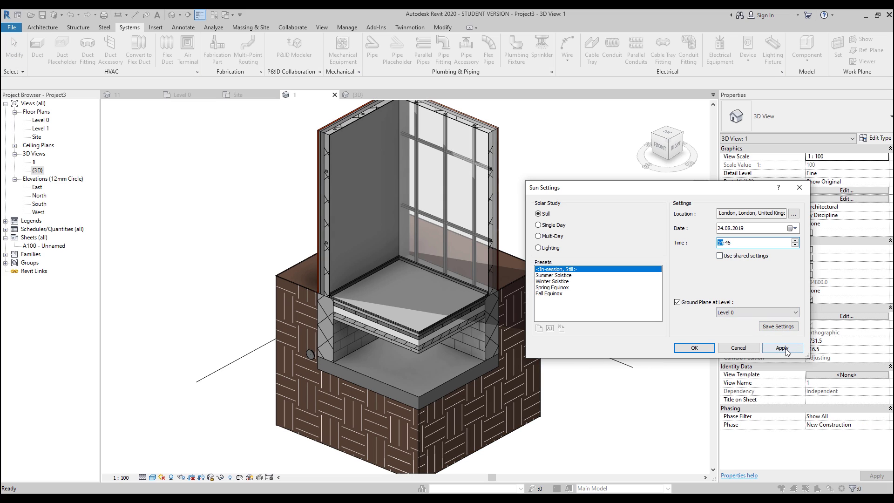
{"action": "left_click", "coordinate": [786, 350]}
{"action": "left_click", "coordinate": [721, 244]}
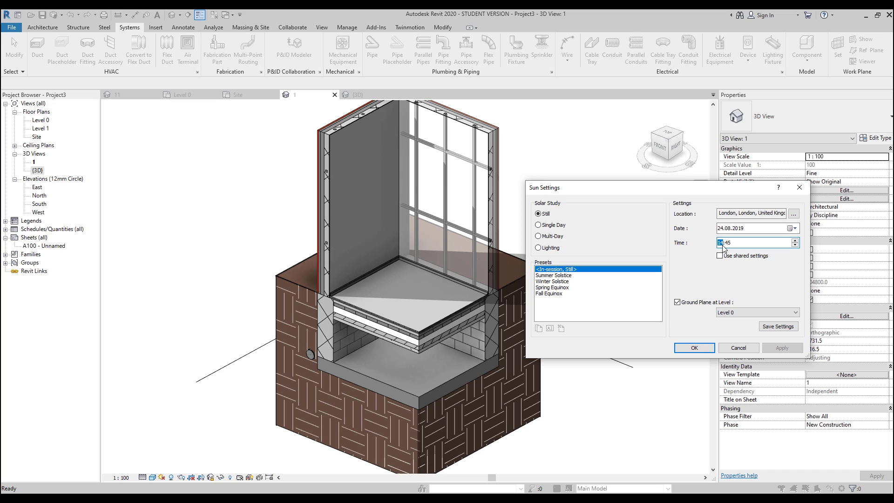
{"action": "type", "text": "13"}
{"action": "left_click", "coordinate": [789, 348]}
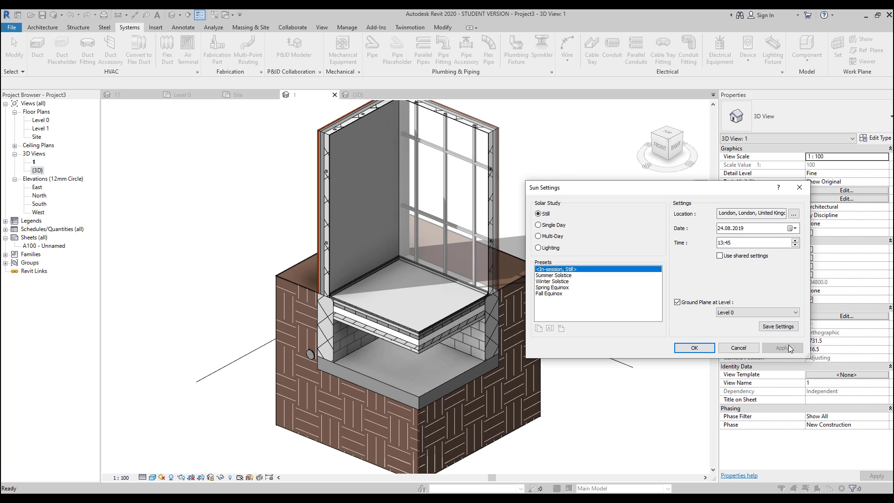
{"action": "left_click", "coordinate": [695, 348]}
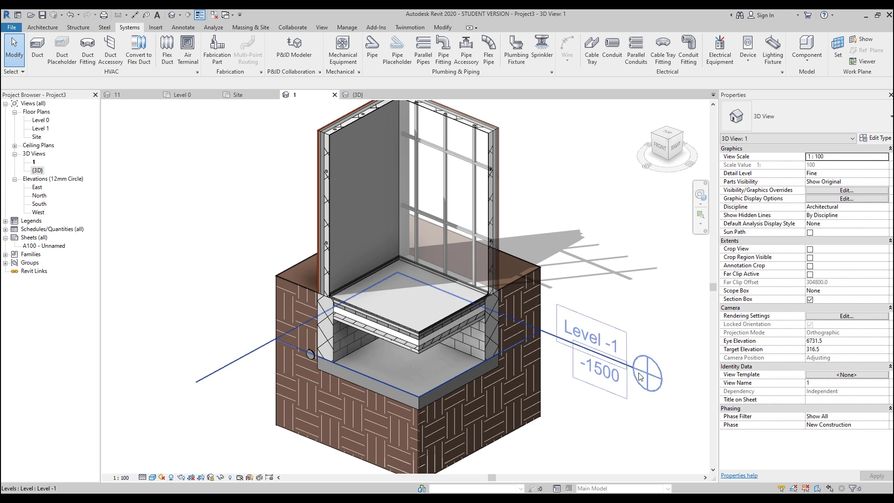
Step: Place a 3.5mm Arial text note reading "wall" in the empty space beside the solid side wall
{"action": "middle_click_drag", "start_coordinate": [589, 391], "coordinate": [539, 384]}
{"action": "scroll", "coordinate": [569, 372], "scroll_direction": "down", "scroll_amount": 3}
{"action": "left_click", "coordinate": [182, 27]}
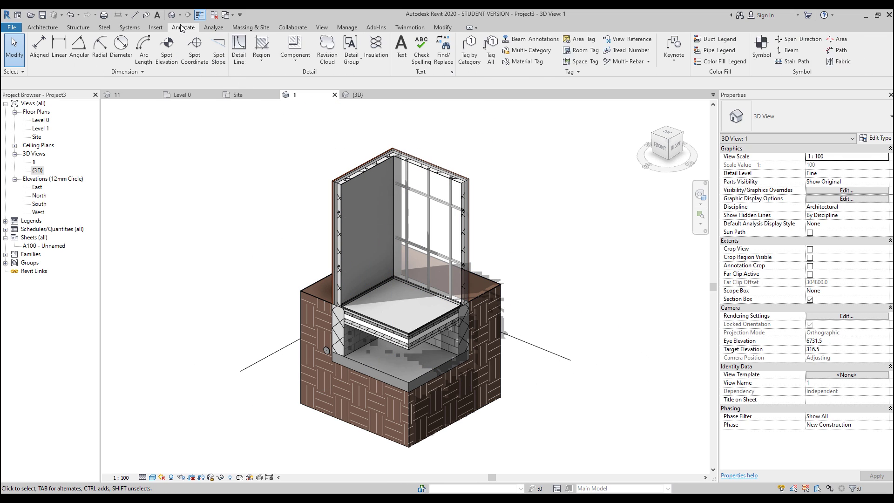
{"action": "left_click", "coordinate": [397, 43]}
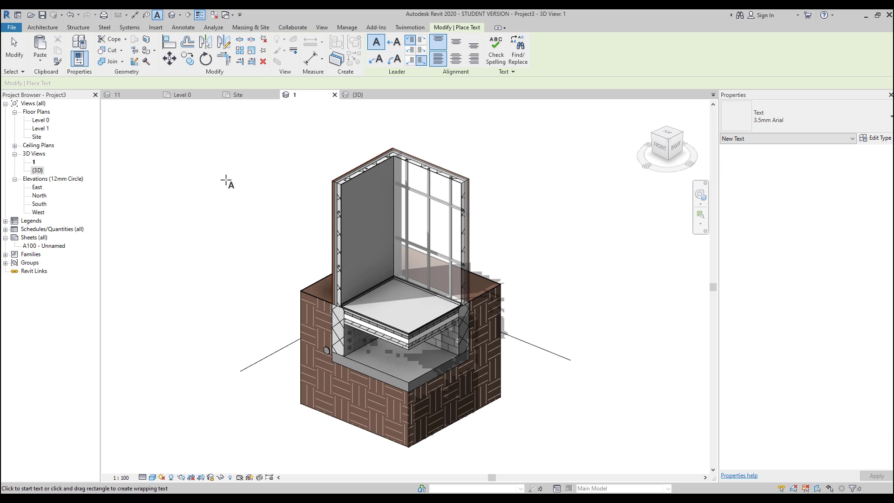
{"action": "left_click_drag", "start_coordinate": [166, 168], "coordinate": [301, 216]}
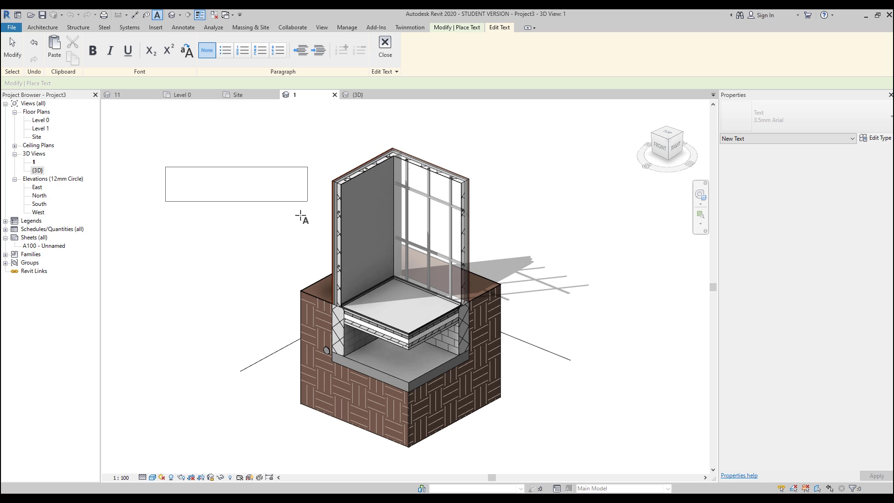
{"action": "type", "text": "wall"}
{"action": "left_click", "coordinate": [301, 218]}
{"action": "key", "text": "Escape"}
Step: Narrow the "wall" note's box and add a straight leader with a horizontal shoulder ending on the side wall's cut layers
{"action": "left_click", "coordinate": [191, 191]}
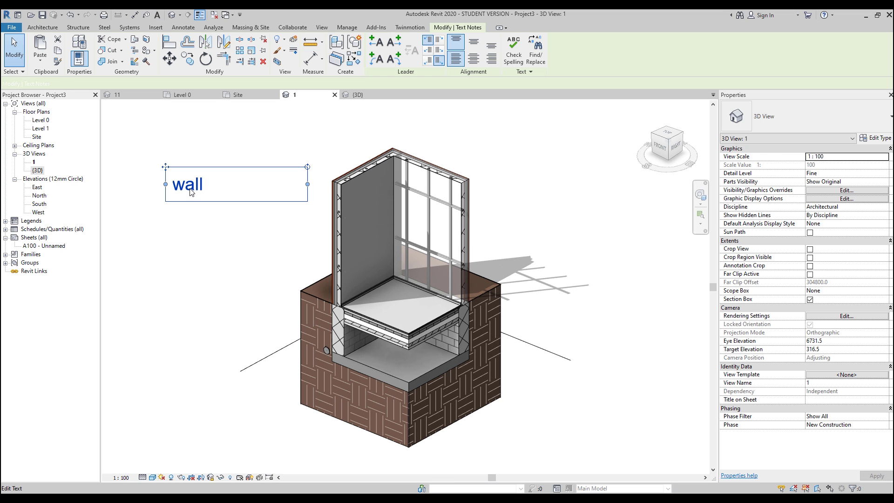
{"action": "left_click_drag", "start_coordinate": [308, 186], "coordinate": [217, 184]}
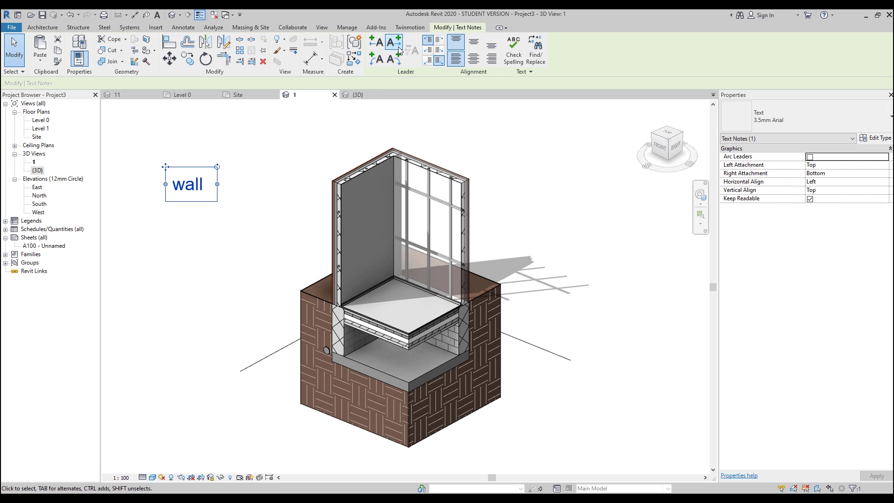
{"action": "left_click", "coordinate": [398, 47]}
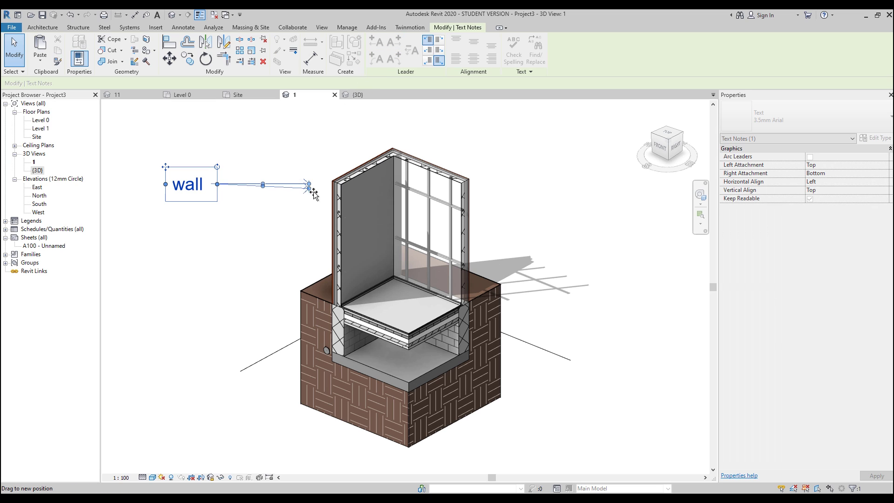
{"action": "left_click_drag", "start_coordinate": [311, 188], "coordinate": [336, 234]}
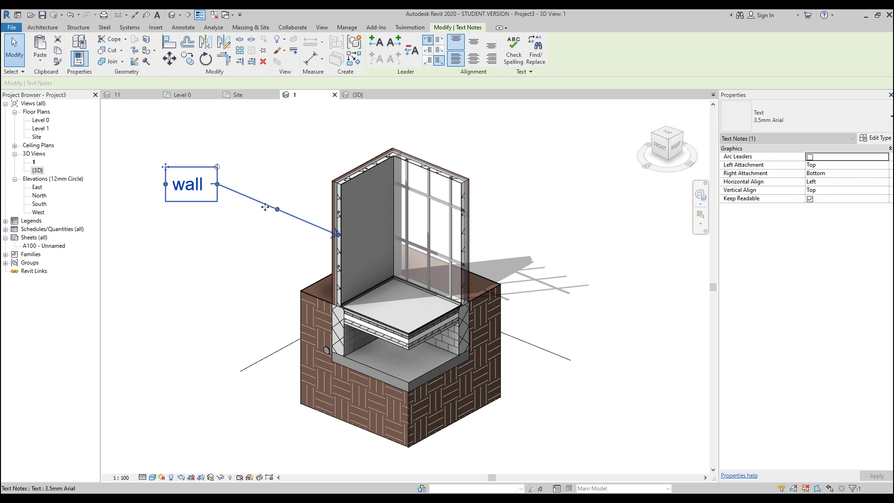
{"action": "left_click_drag", "start_coordinate": [278, 209], "coordinate": [285, 183]}
{"action": "left_click", "coordinate": [274, 216]}
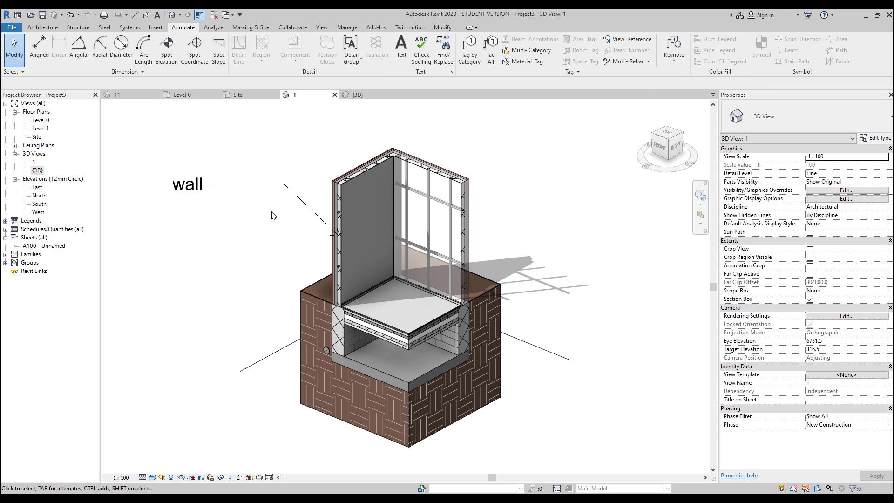
Step: Try Filled Elevation Target 4mm as the leader arrowhead of the "wall" note's text type
{"action": "left_click", "coordinate": [300, 198]}
{"action": "scroll", "coordinate": [322, 231], "scroll_direction": "up", "scroll_amount": 5}
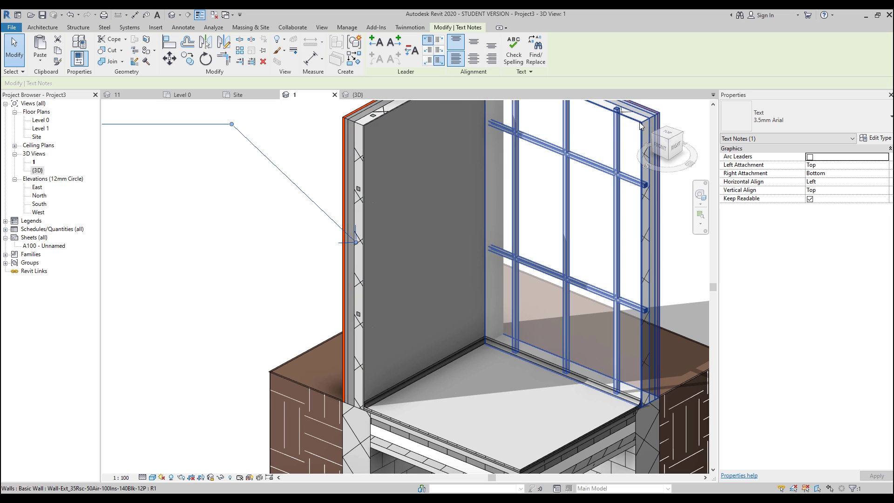
{"action": "left_click", "coordinate": [875, 138]}
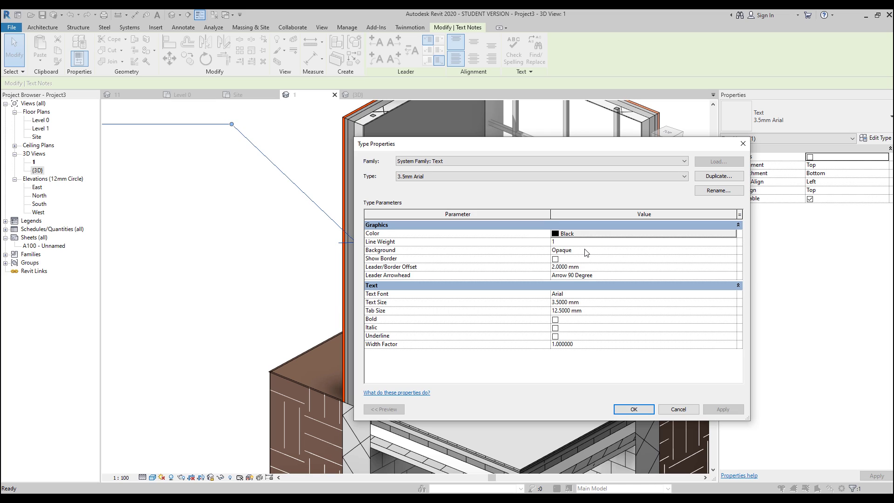
{"action": "left_click", "coordinate": [735, 275]}
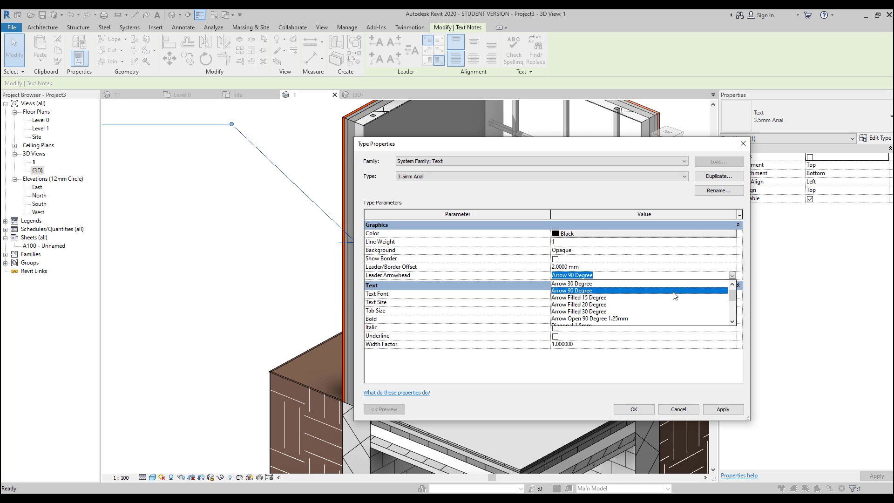
{"action": "scroll", "coordinate": [651, 304], "scroll_direction": "down", "scroll_amount": 1}
{"action": "scroll", "coordinate": [651, 303], "scroll_direction": "down", "scroll_amount": 2}
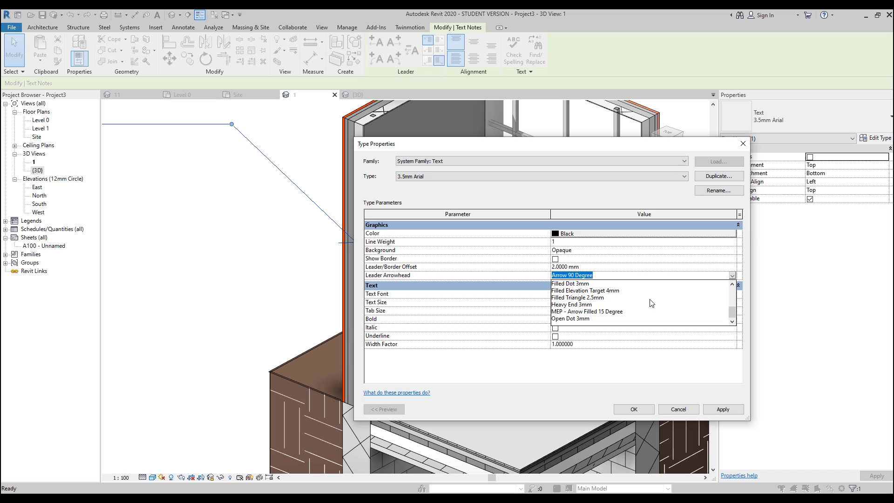
{"action": "left_click", "coordinate": [612, 291]}
{"action": "left_click", "coordinate": [725, 410]}
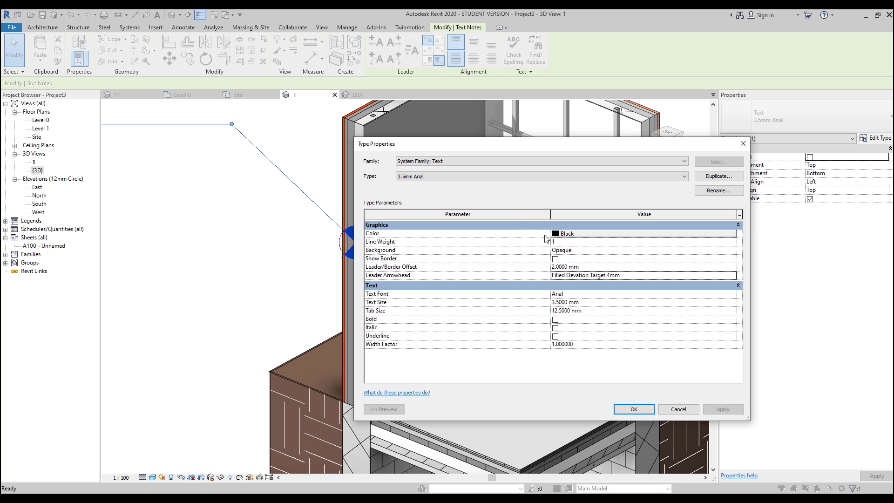
Step: Set the leader arrowhead of the 3.5mm Arial text type to Filled Dot 3mm
{"action": "left_click_drag", "start_coordinate": [518, 148], "coordinate": [586, 149]}
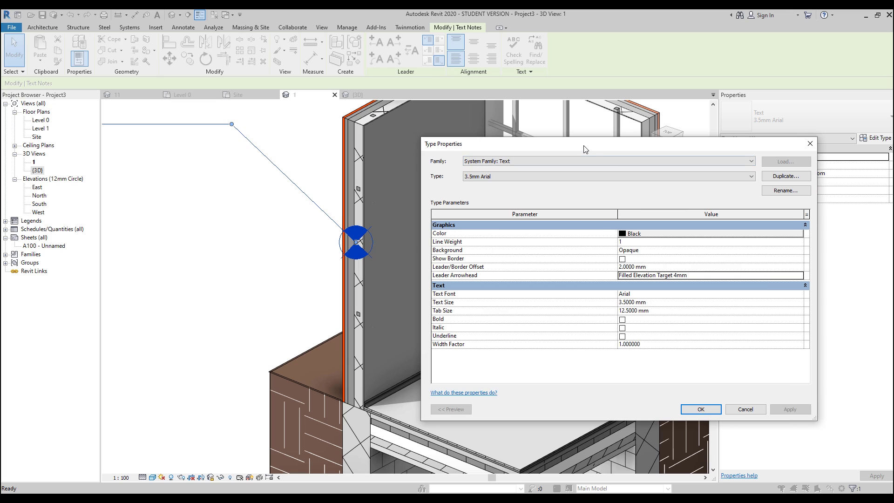
{"action": "left_click", "coordinate": [799, 274]}
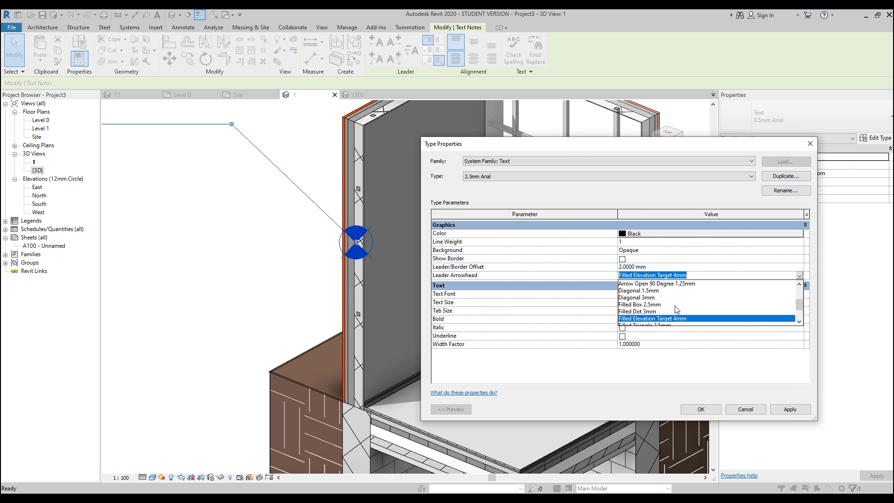
{"action": "left_click", "coordinate": [654, 311]}
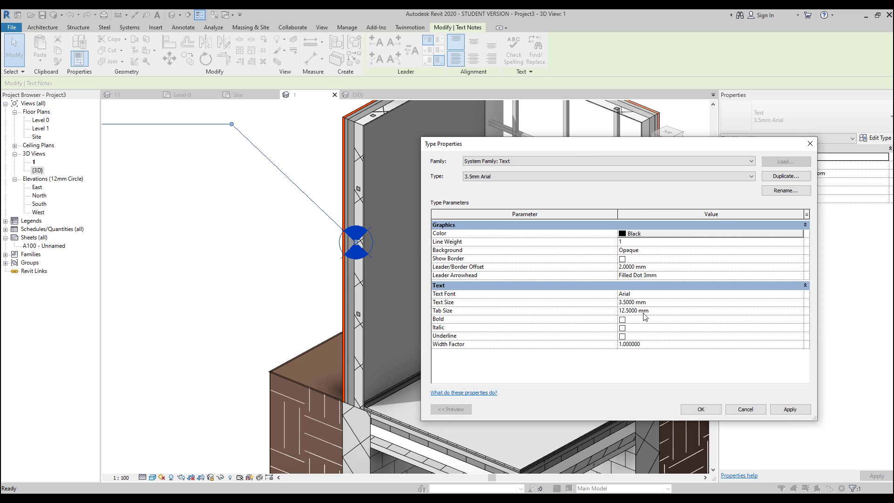
{"action": "left_click", "coordinate": [790, 405]}
{"action": "left_click", "coordinate": [702, 409]}
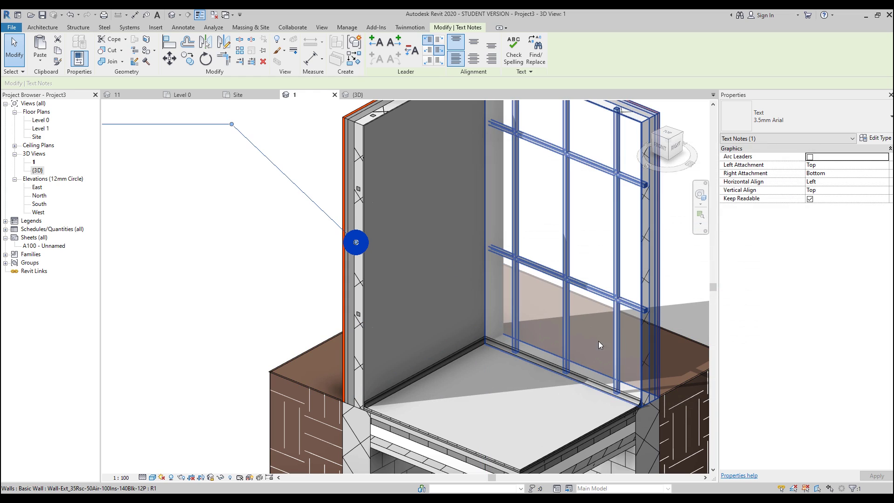
{"action": "left_click", "coordinate": [209, 254]}
{"action": "scroll", "coordinate": [209, 254], "scroll_direction": "down", "scroll_amount": 5}
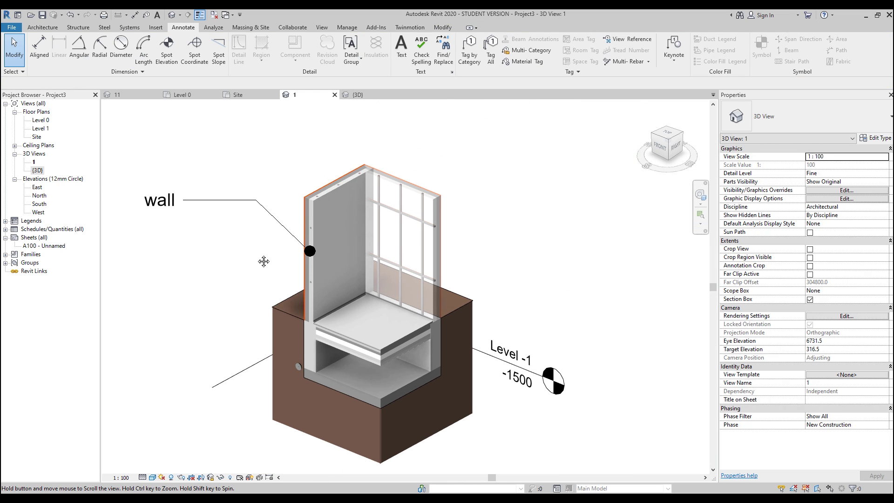
{"action": "middle_click_drag", "start_coordinate": [261, 260], "coordinate": [315, 250]}
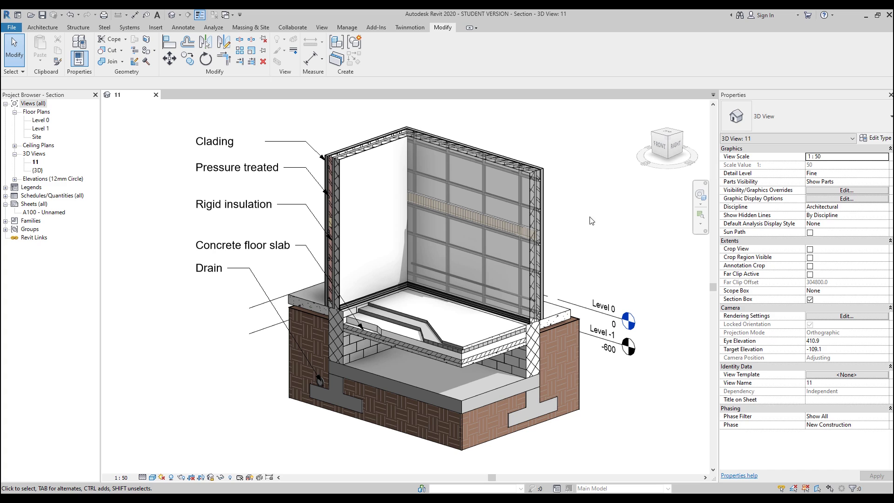
{"action": "middle_click_drag", "start_coordinate": [595, 205], "coordinate": [571, 209]}
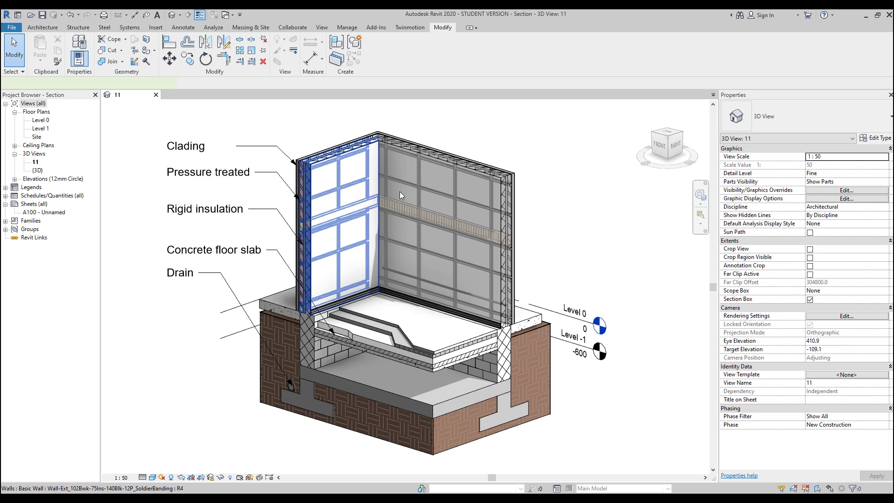
{"action": "left_click", "coordinate": [365, 228]}
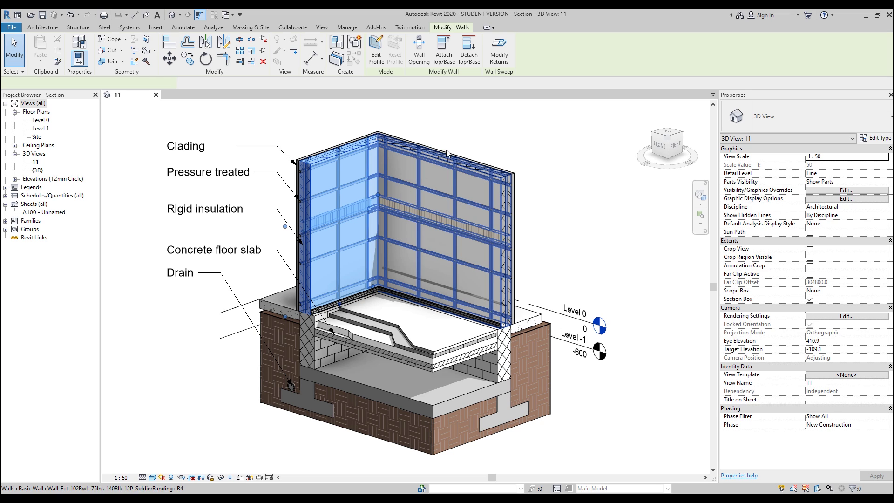
{"action": "left_click", "coordinate": [517, 120]}
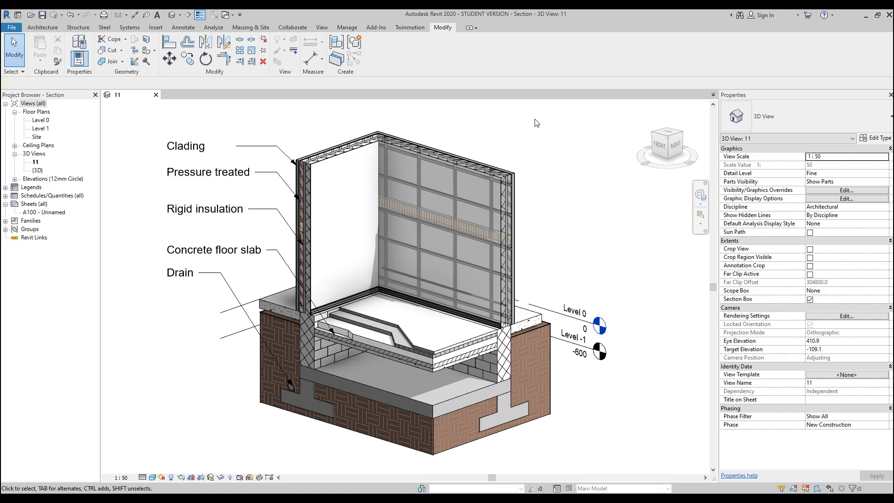